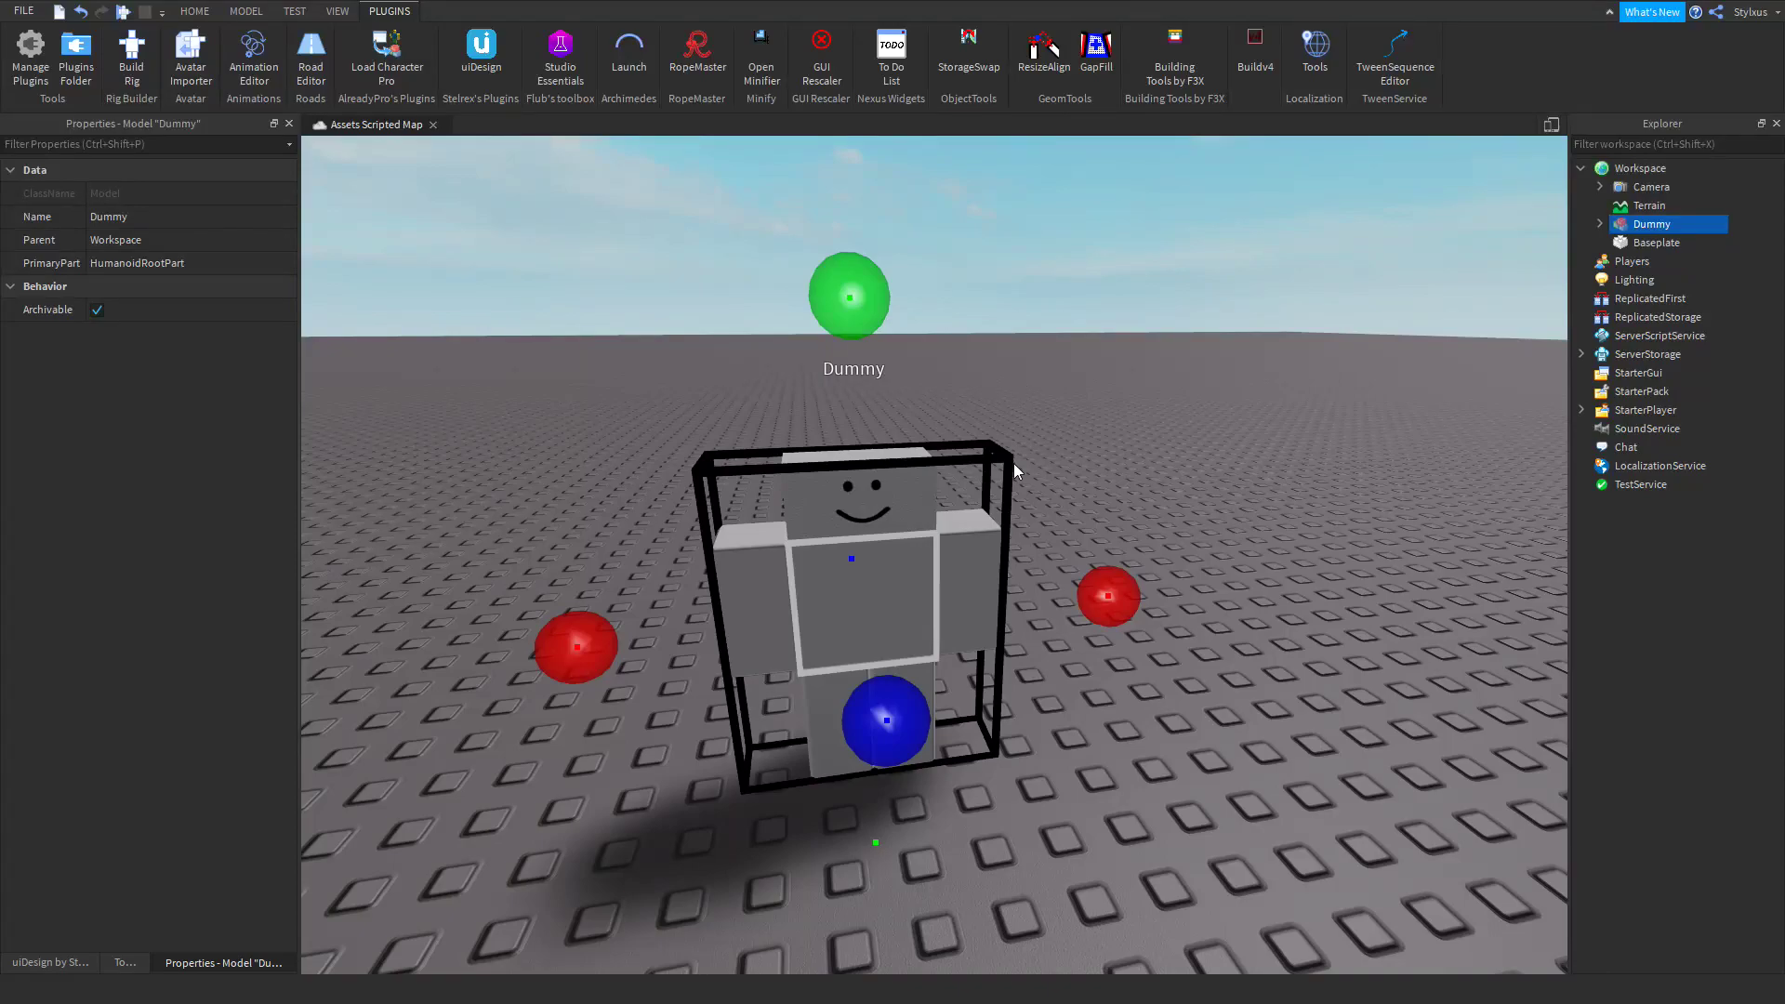
pyautogui.scroll(4, 1013, 463)
pyautogui.scroll(-2, 1012, 463)
pyautogui.click(1124, 478)
pyautogui.moveTo(1123, 478); pyautogui.dragTo(854, 639)
pyautogui.click(1064, 681)
pyautogui.moveTo(971, 621); pyautogui.dragTo(976, 711)
pyautogui.moveTo(1023, 679); pyautogui.dragTo(1023, 679, button='right')
pyautogui.scroll(2, 1019, 653)
pyautogui.scroll(-2, 1019, 653)
pyautogui.click(1082, 743)
pyautogui.scroll(2, 885, 519)
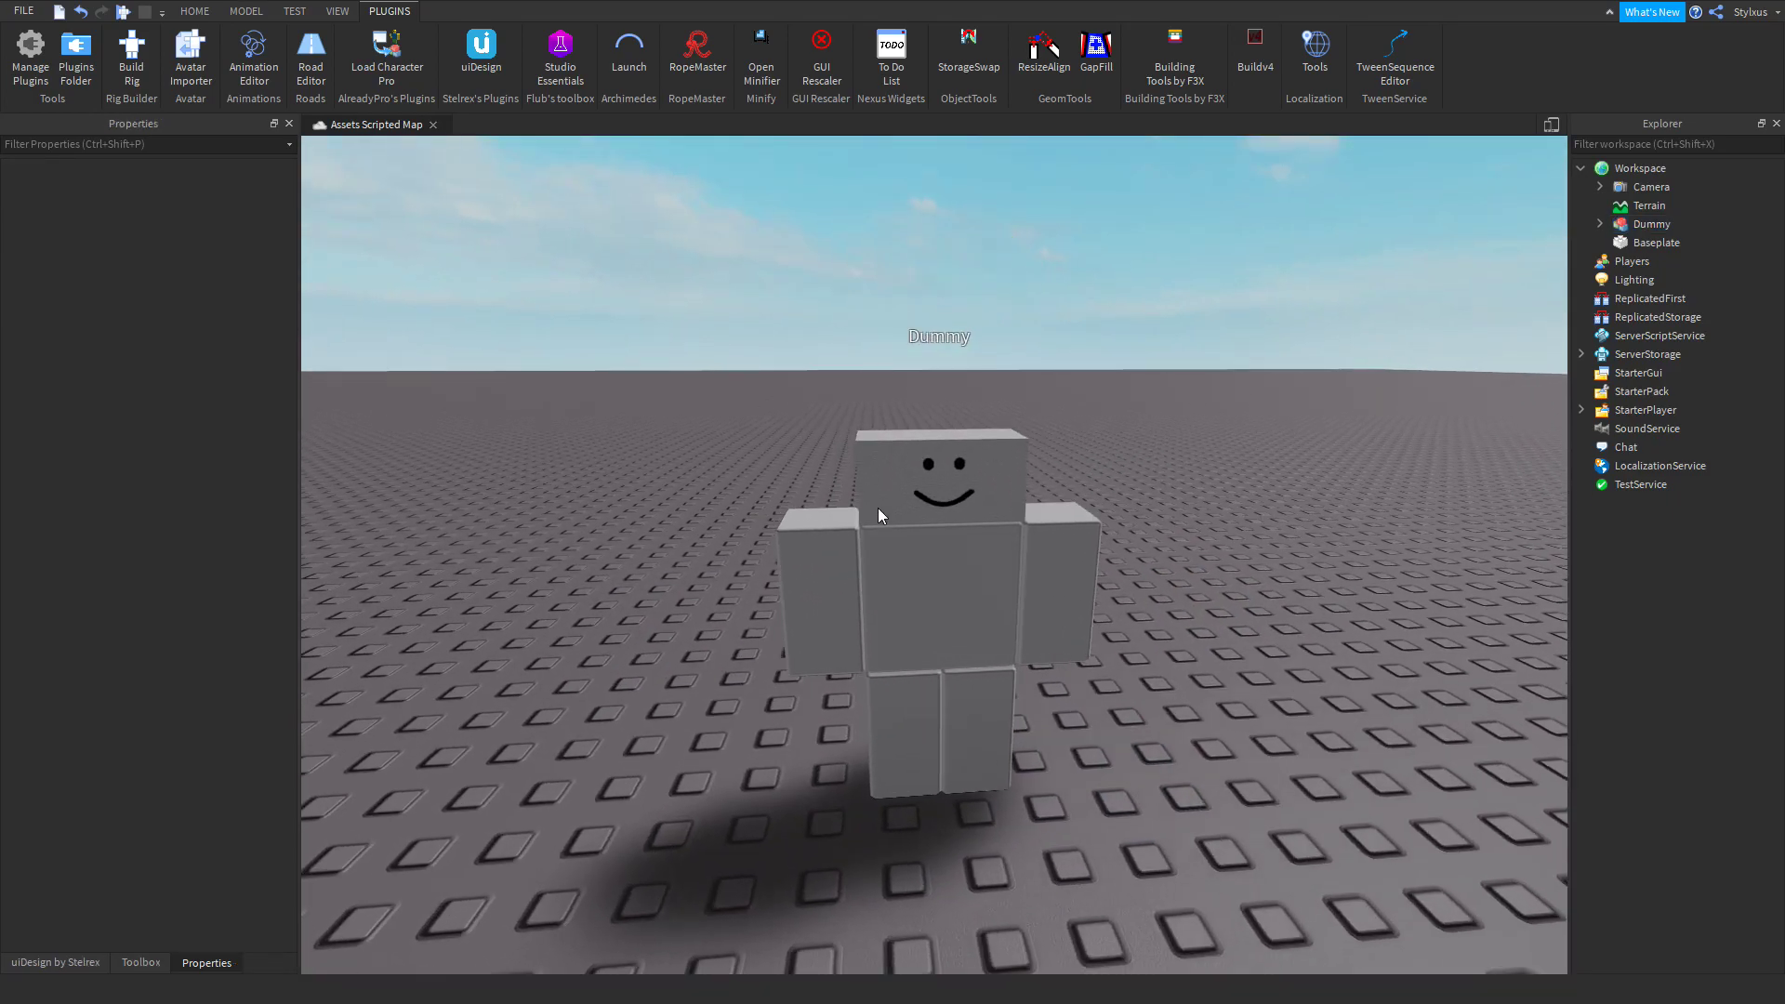
pyautogui.click(937, 597)
pyautogui.scroll(-2, 952, 677)
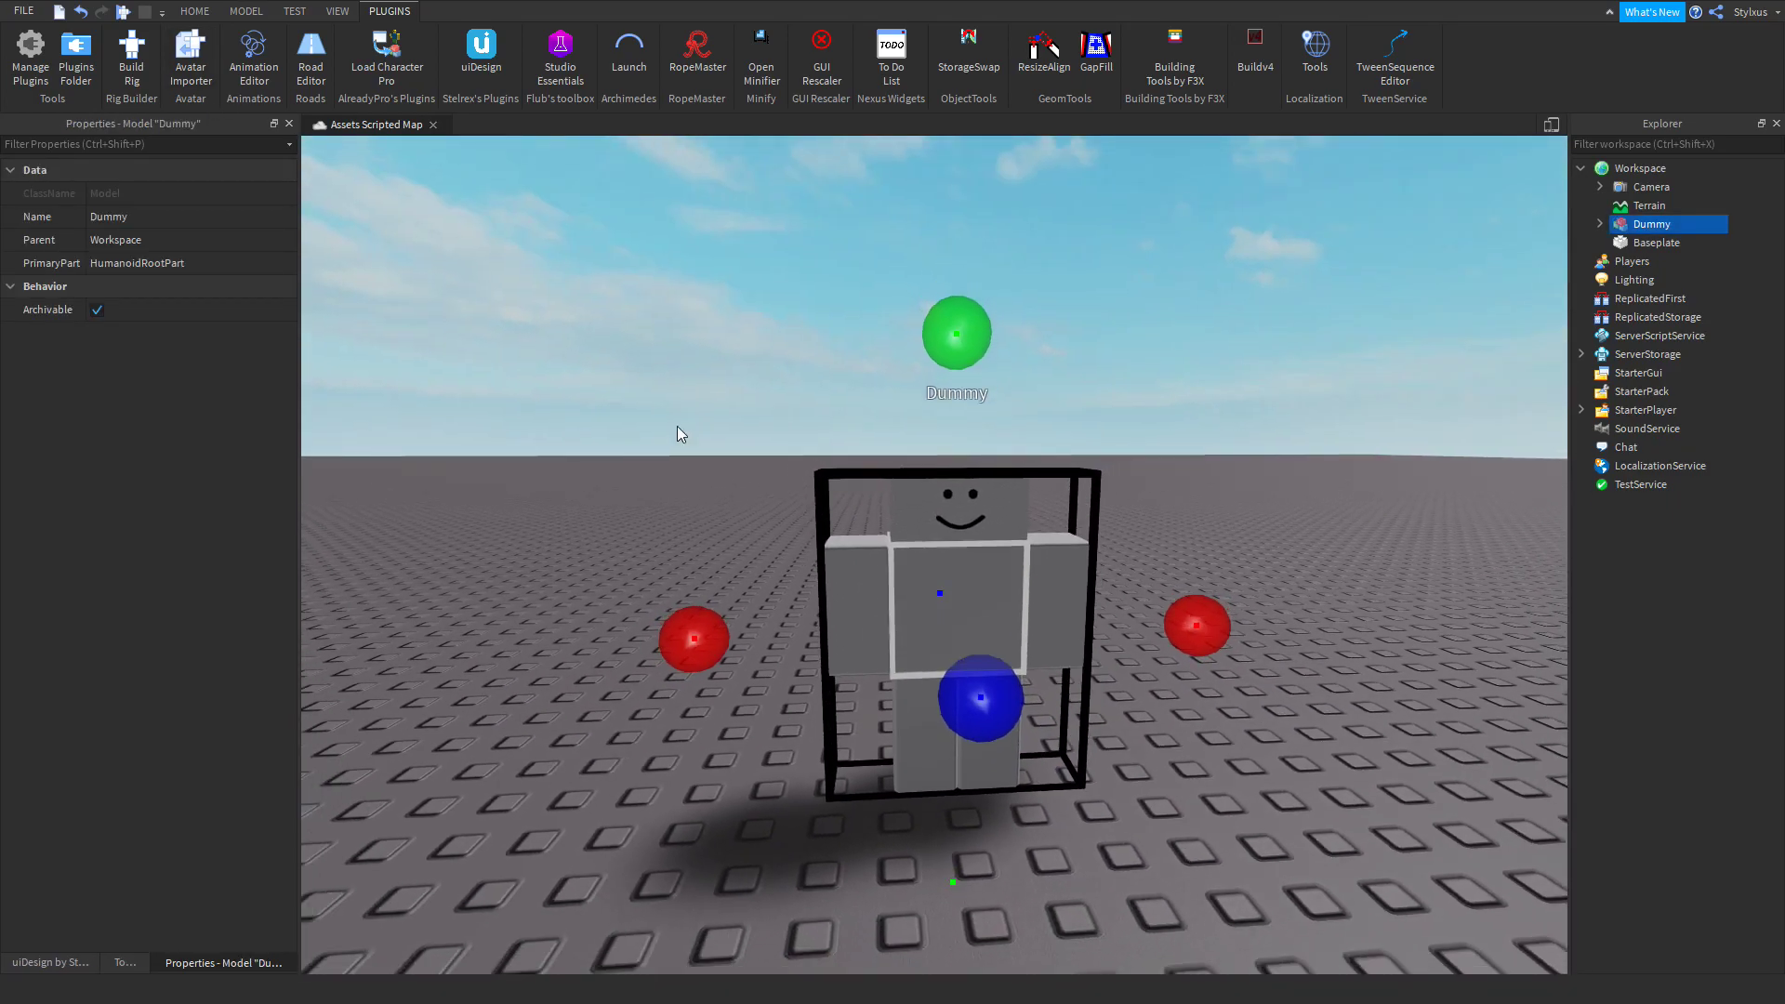
pyautogui.click(618, 452)
pyautogui.click(131, 54)
pyautogui.moveTo(525, 287); pyautogui.dragTo(621, 370, button='right')
pyautogui.click(975, 471)
pyautogui.click(934, 500)
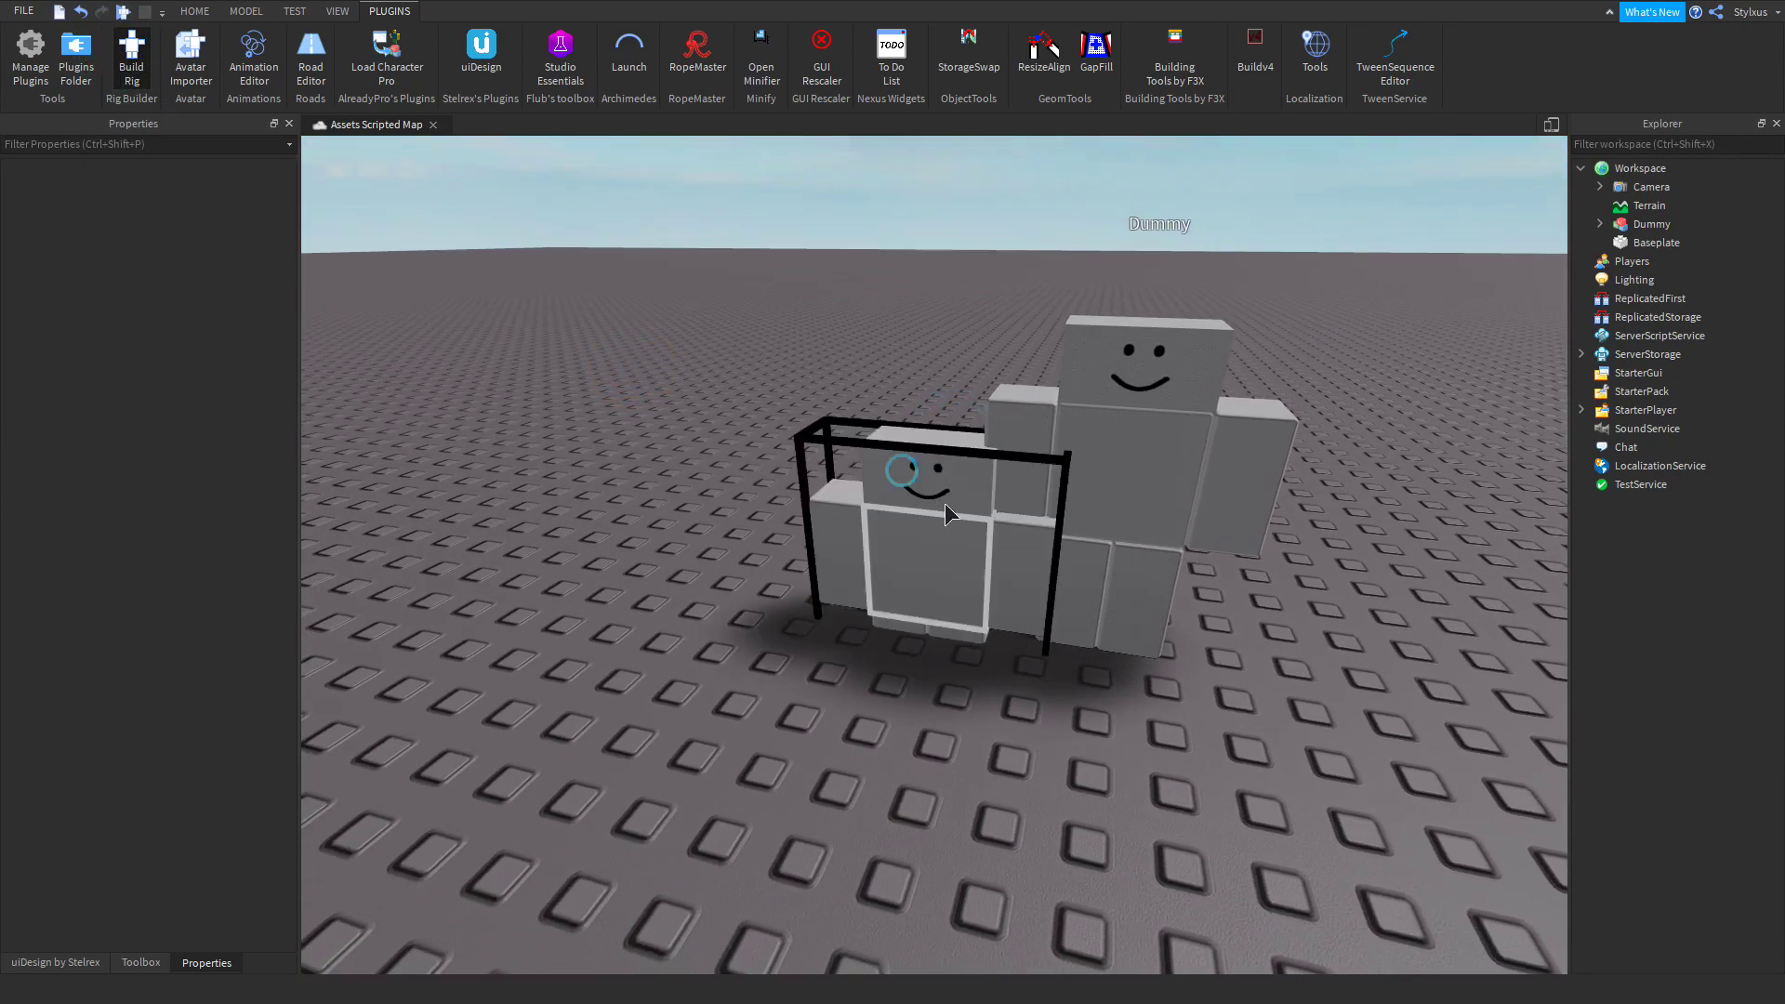
pyautogui.moveTo(1138, 523); pyautogui.dragTo(1242, 460)
pyautogui.press('Delete')
# Open the Animation Editor and choose the Dummy as the rig to animate
pyautogui.moveTo(971, 544); pyautogui.dragTo(1004, 580)
pyautogui.press('w')
pyautogui.moveTo(1004, 581); pyautogui.dragTo(1005, 580, button='right')
pyautogui.press('s')
pyautogui.press('w')
pyautogui.press('s')
pyautogui.press('w')
pyautogui.click(249, 47)
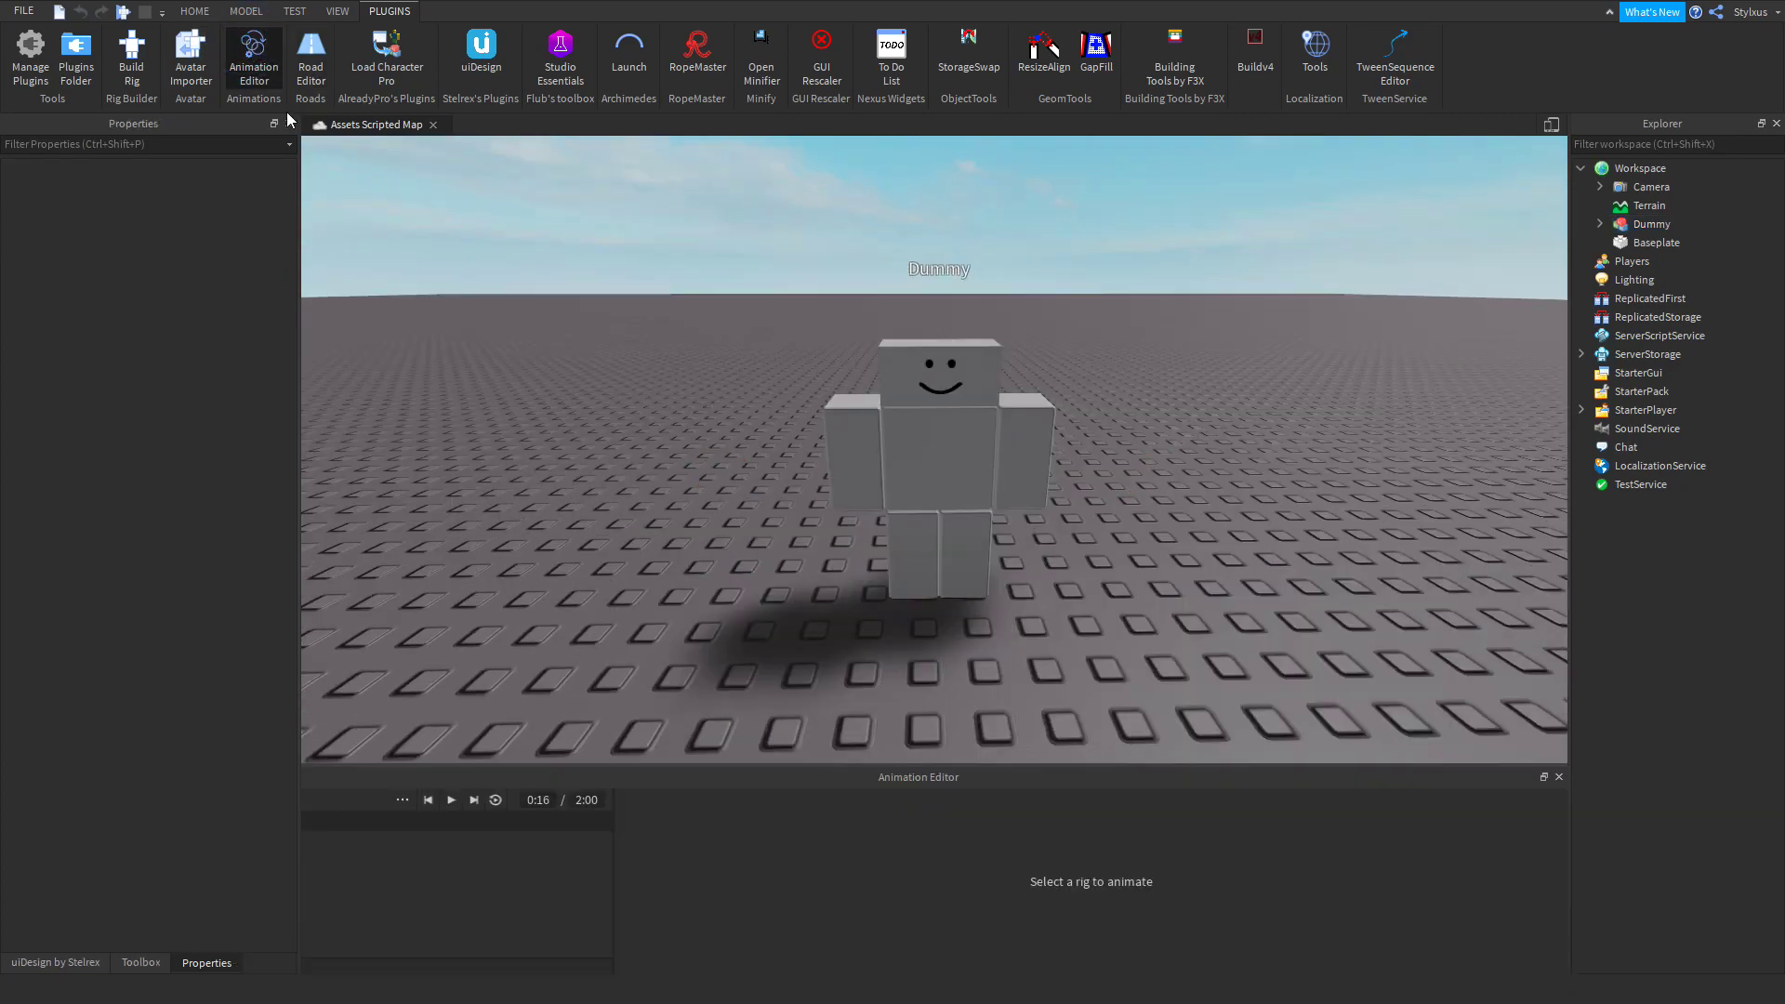
pyautogui.click(925, 447)
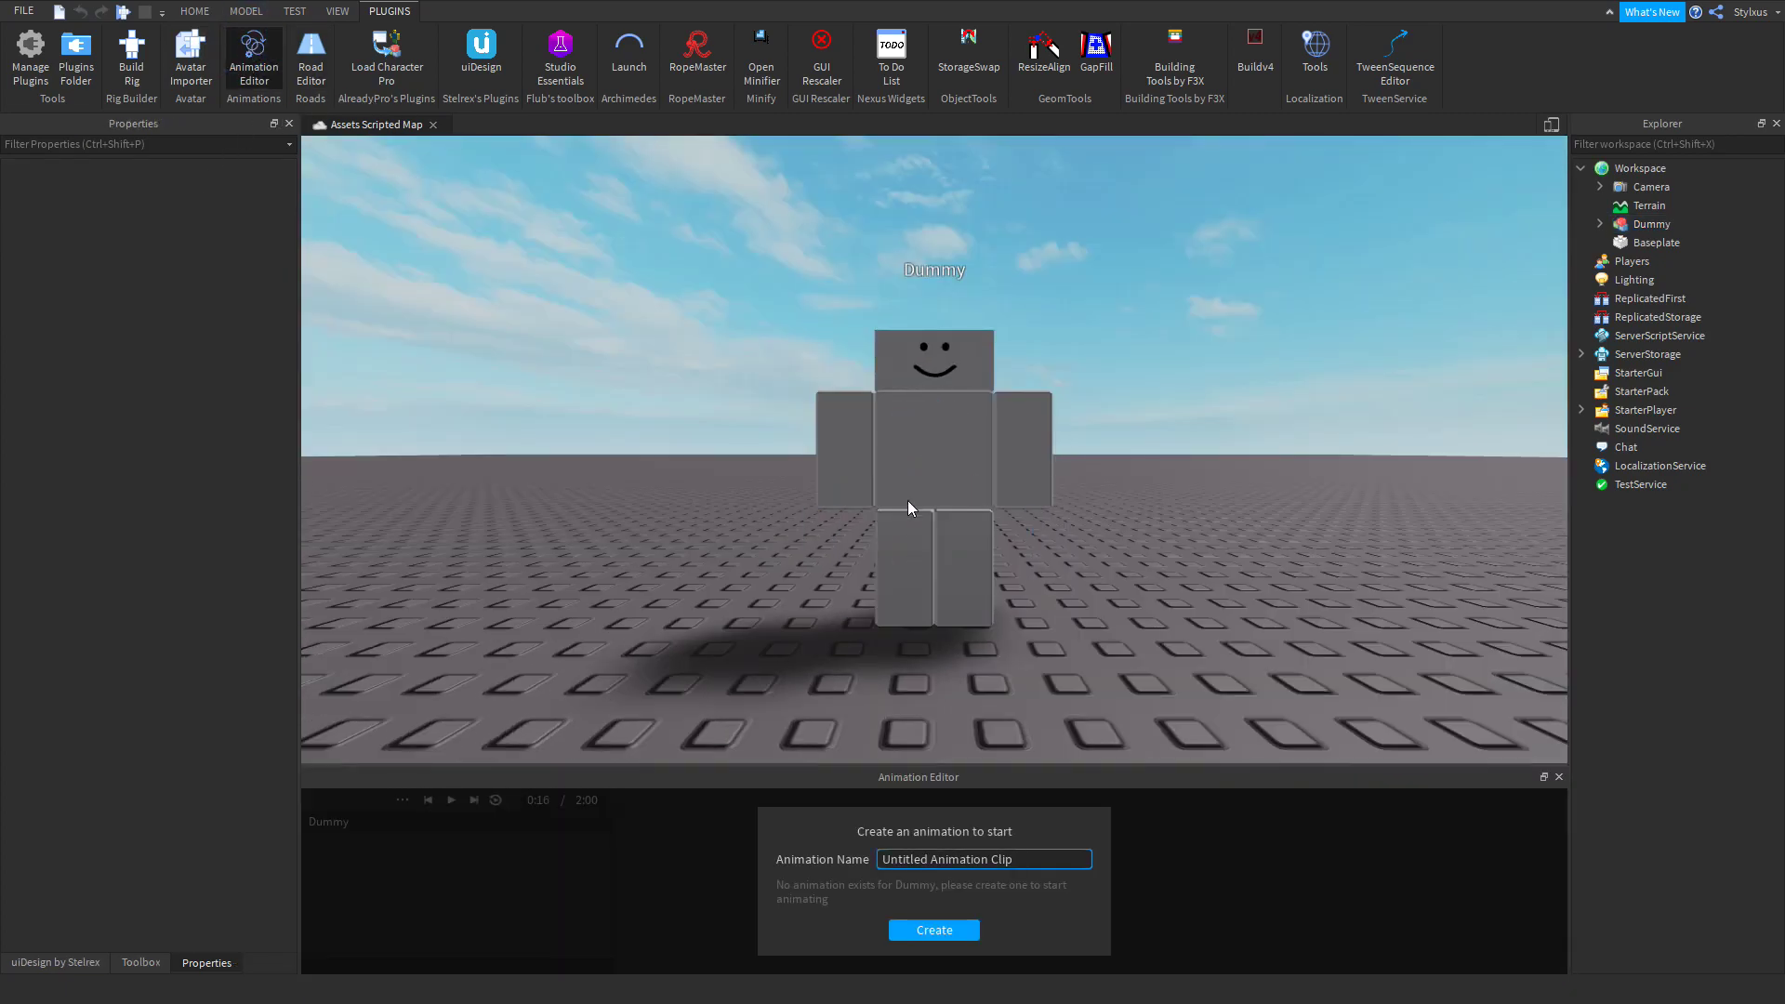
# Create a new animation for the Dummy named "Tutorial"
pyautogui.moveTo(1034, 861); pyautogui.dragTo(802, 847)
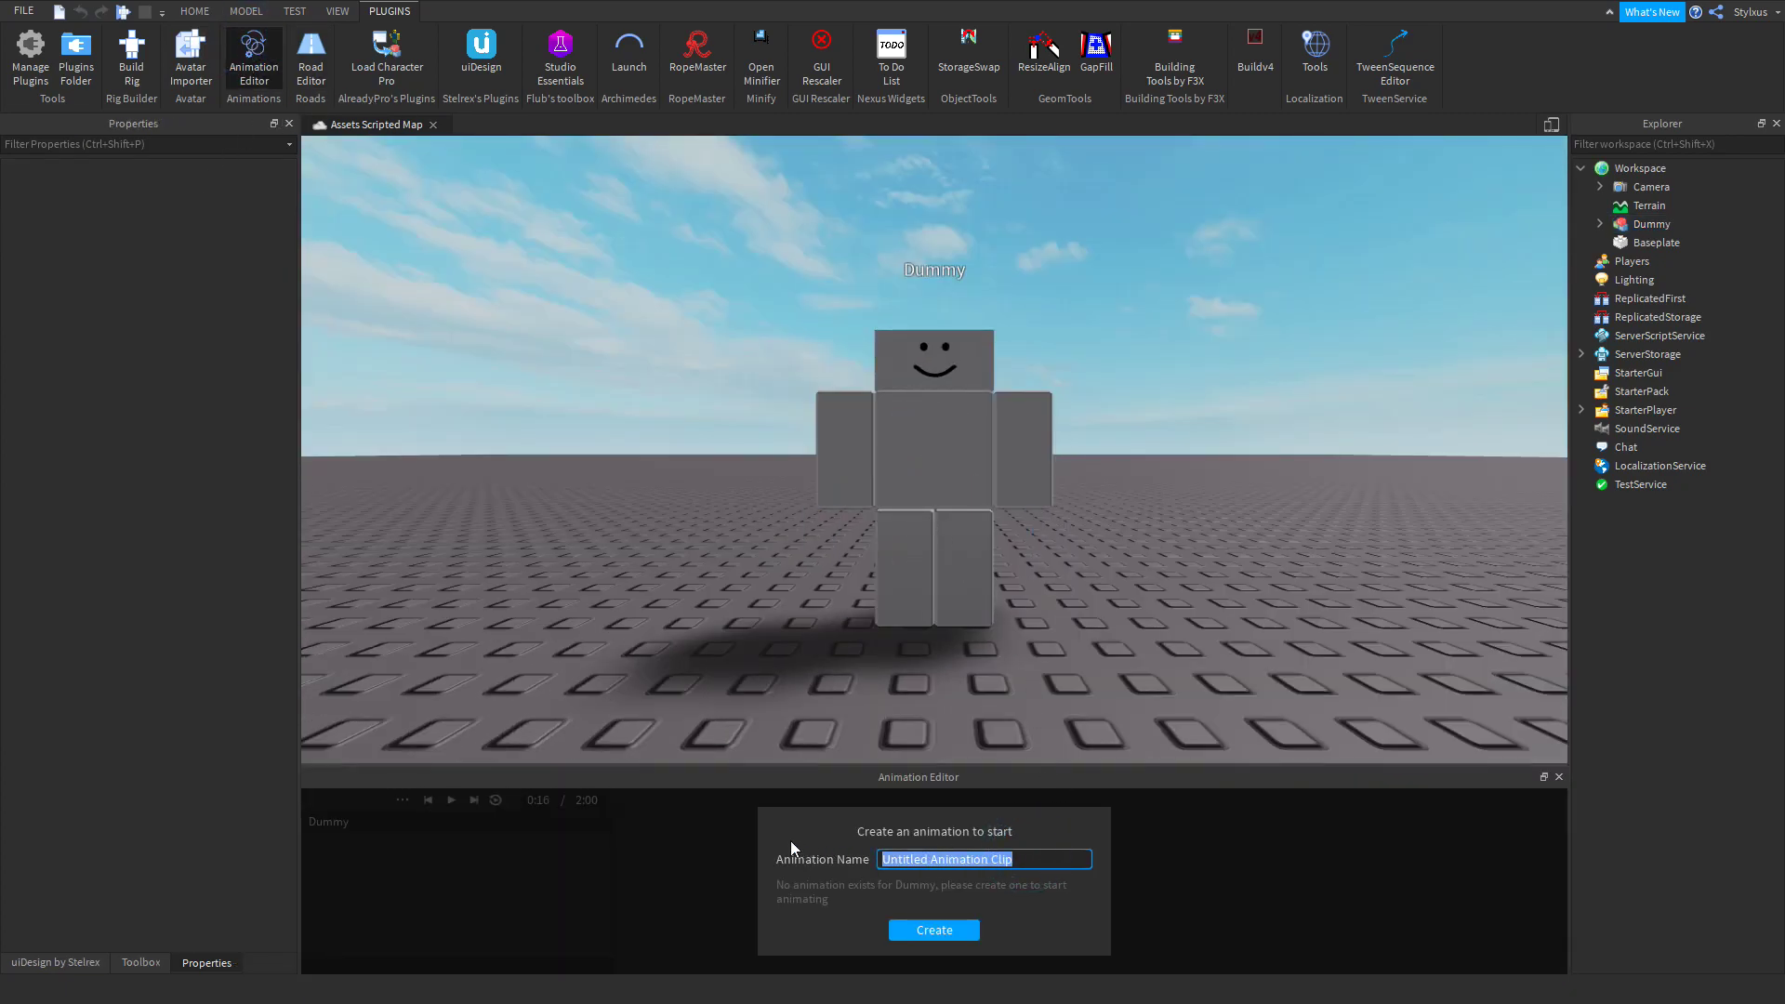
pyautogui.write('T')
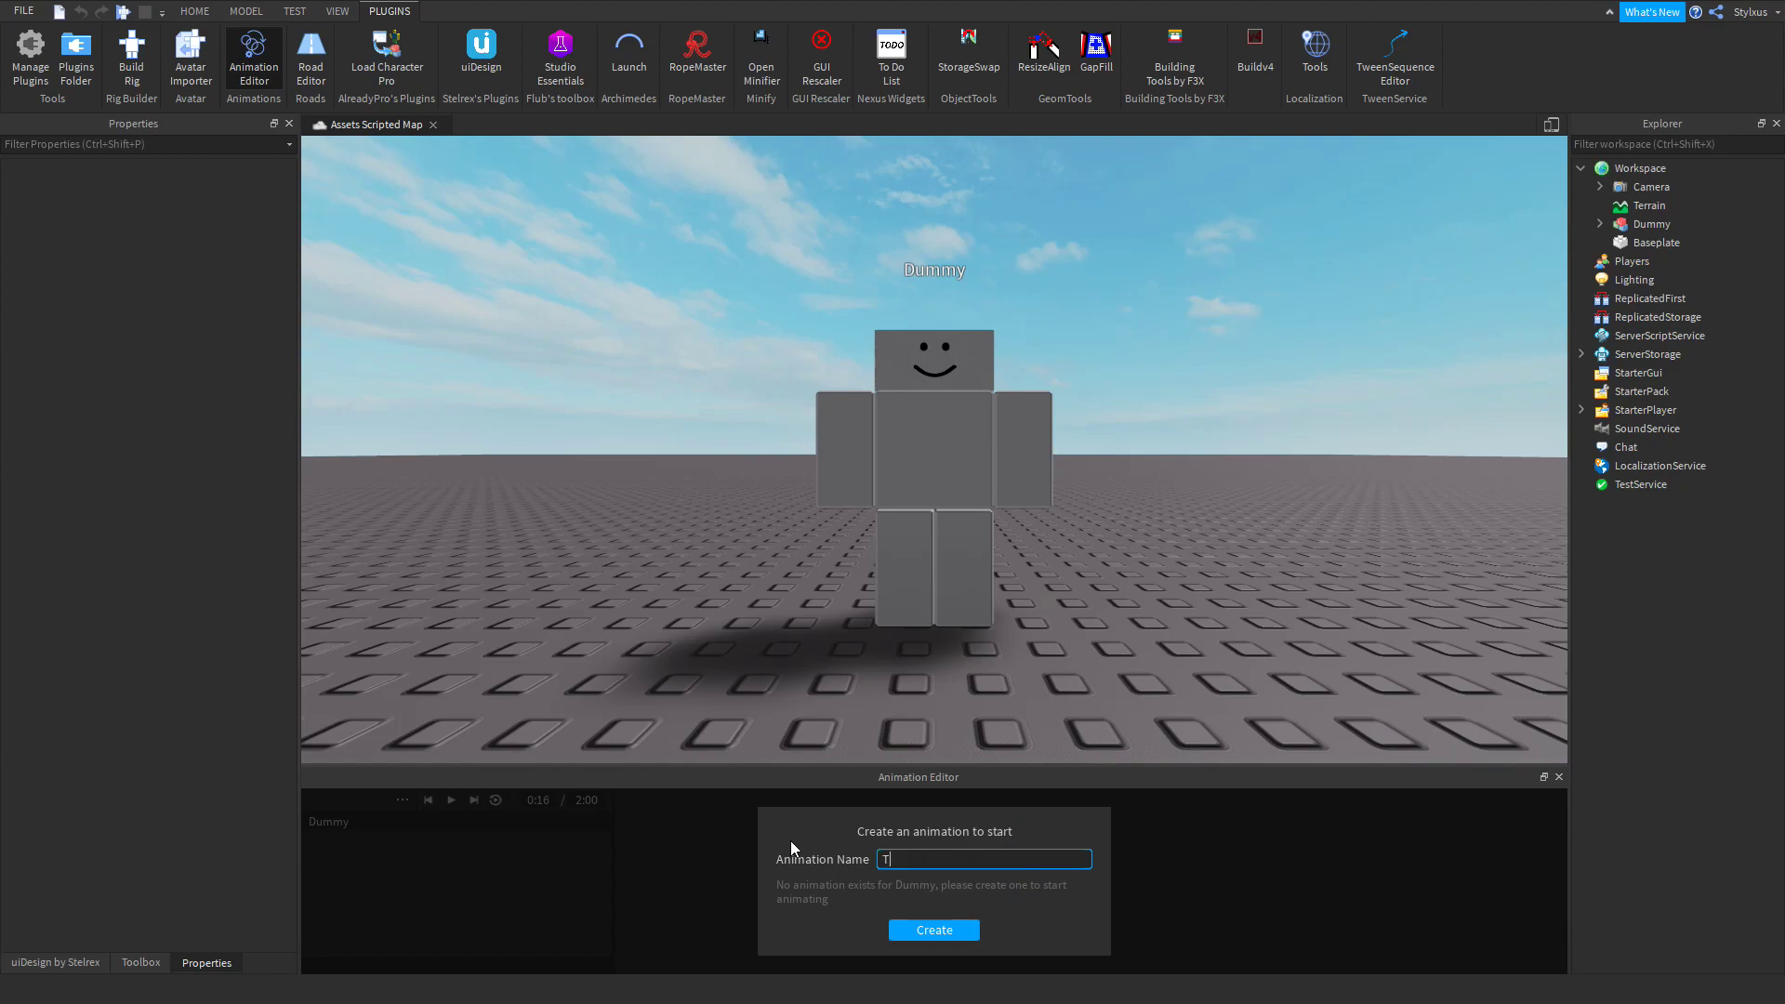
pyautogui.write('utorial')
pyautogui.click(941, 932)
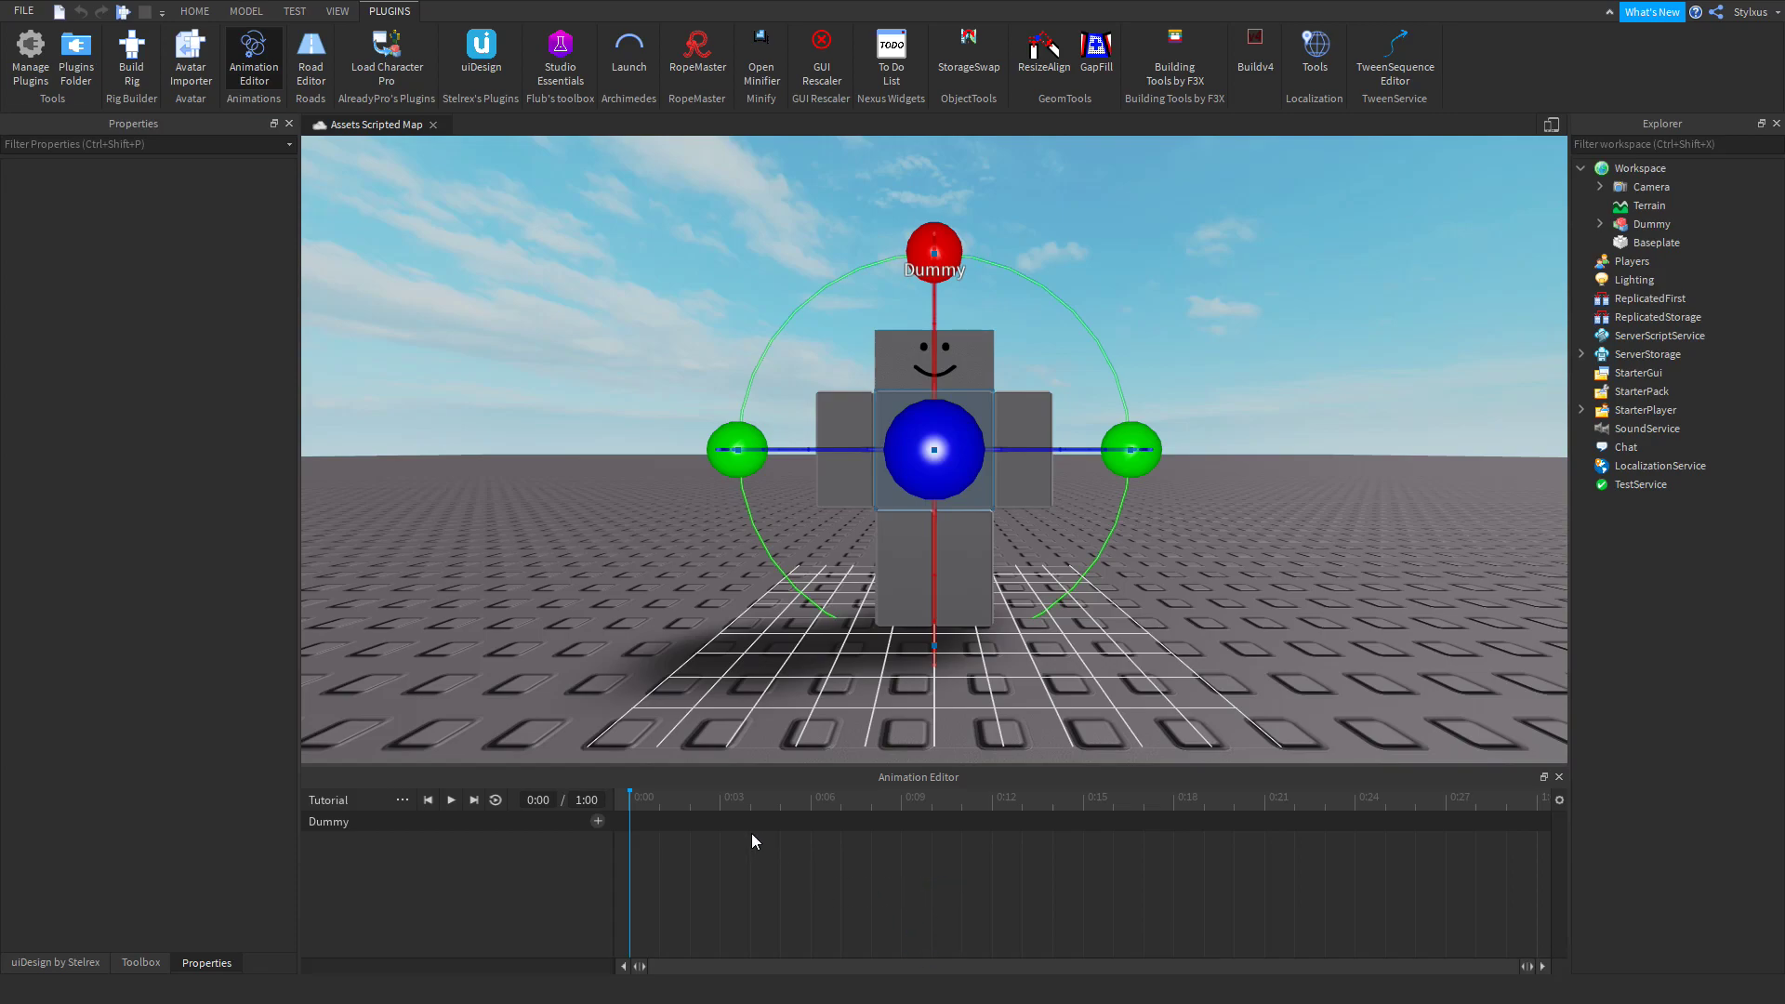
# Rotate the Dummy's left arm, right arm and head into a starting pose at 0:00
pyautogui.moveTo(895, 618); pyautogui.dragTo(1012, 423, button='right')
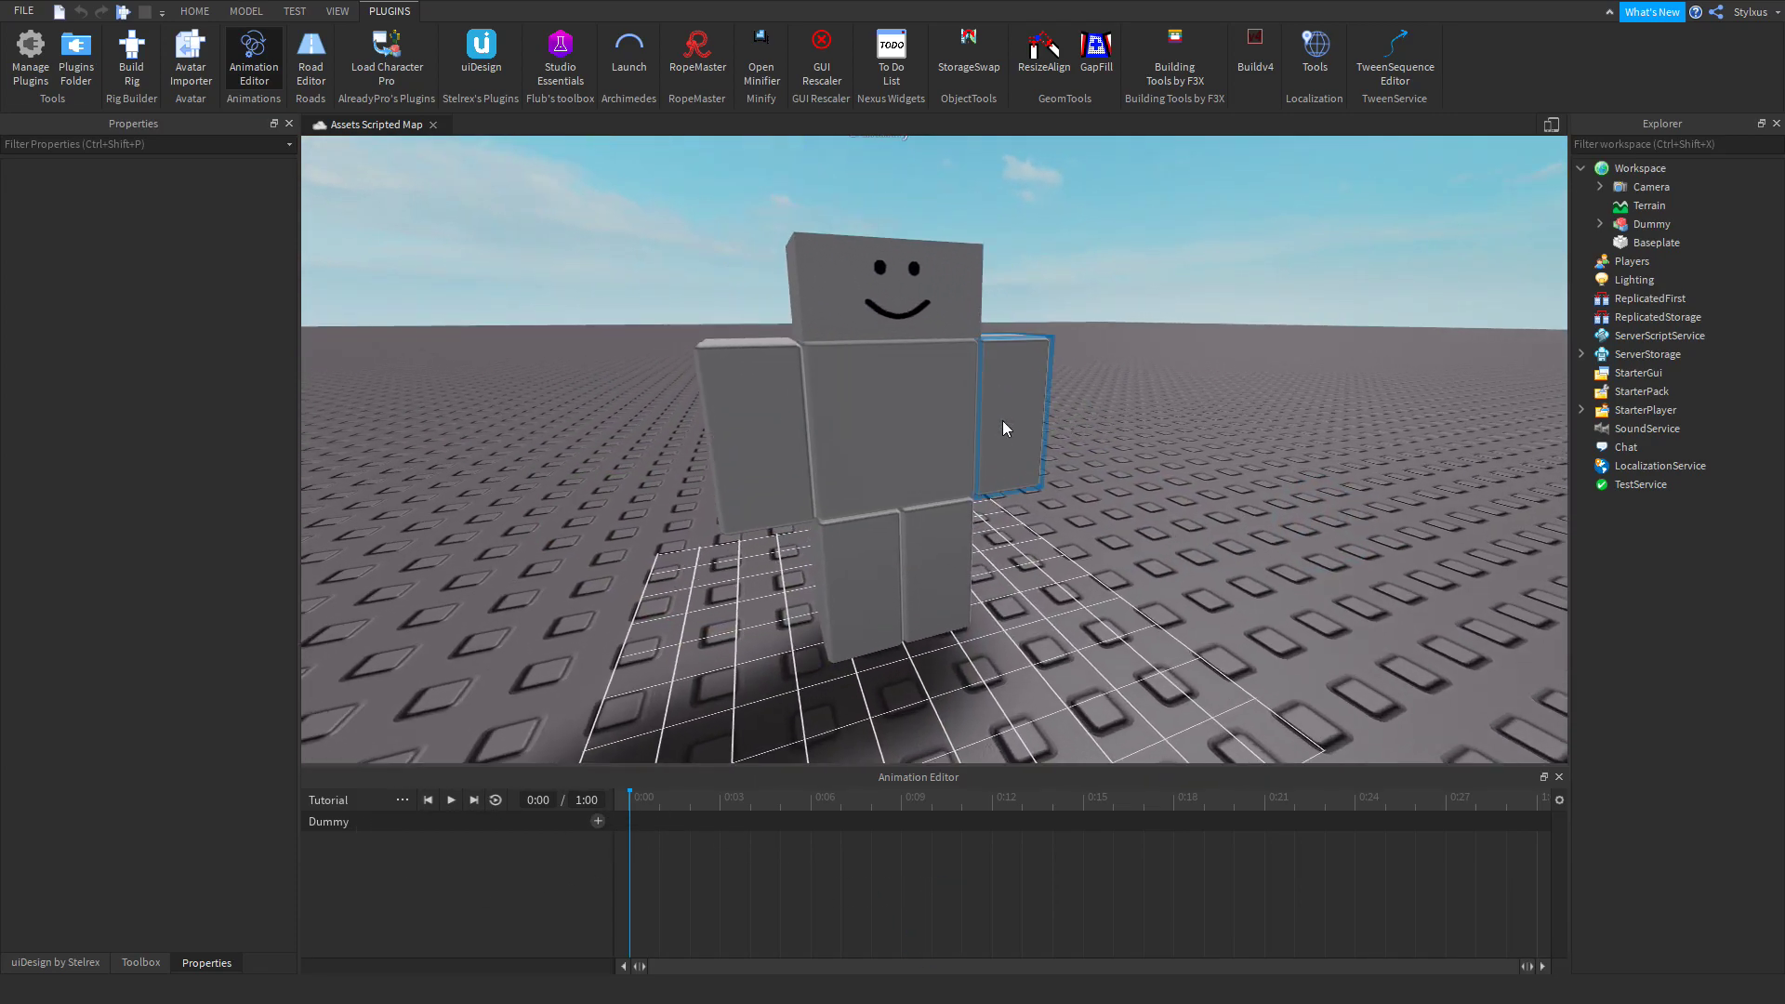
pyautogui.click(1012, 422)
pyautogui.moveTo(1199, 455); pyautogui.dragTo(1235, 469)
pyautogui.moveTo(1235, 469); pyautogui.dragTo(1207, 474, button='right')
pyautogui.moveTo(1090, 469); pyautogui.dragTo(1049, 604)
pyautogui.click(701, 509)
pyautogui.moveTo(930, 549); pyautogui.dragTo(1172, 489)
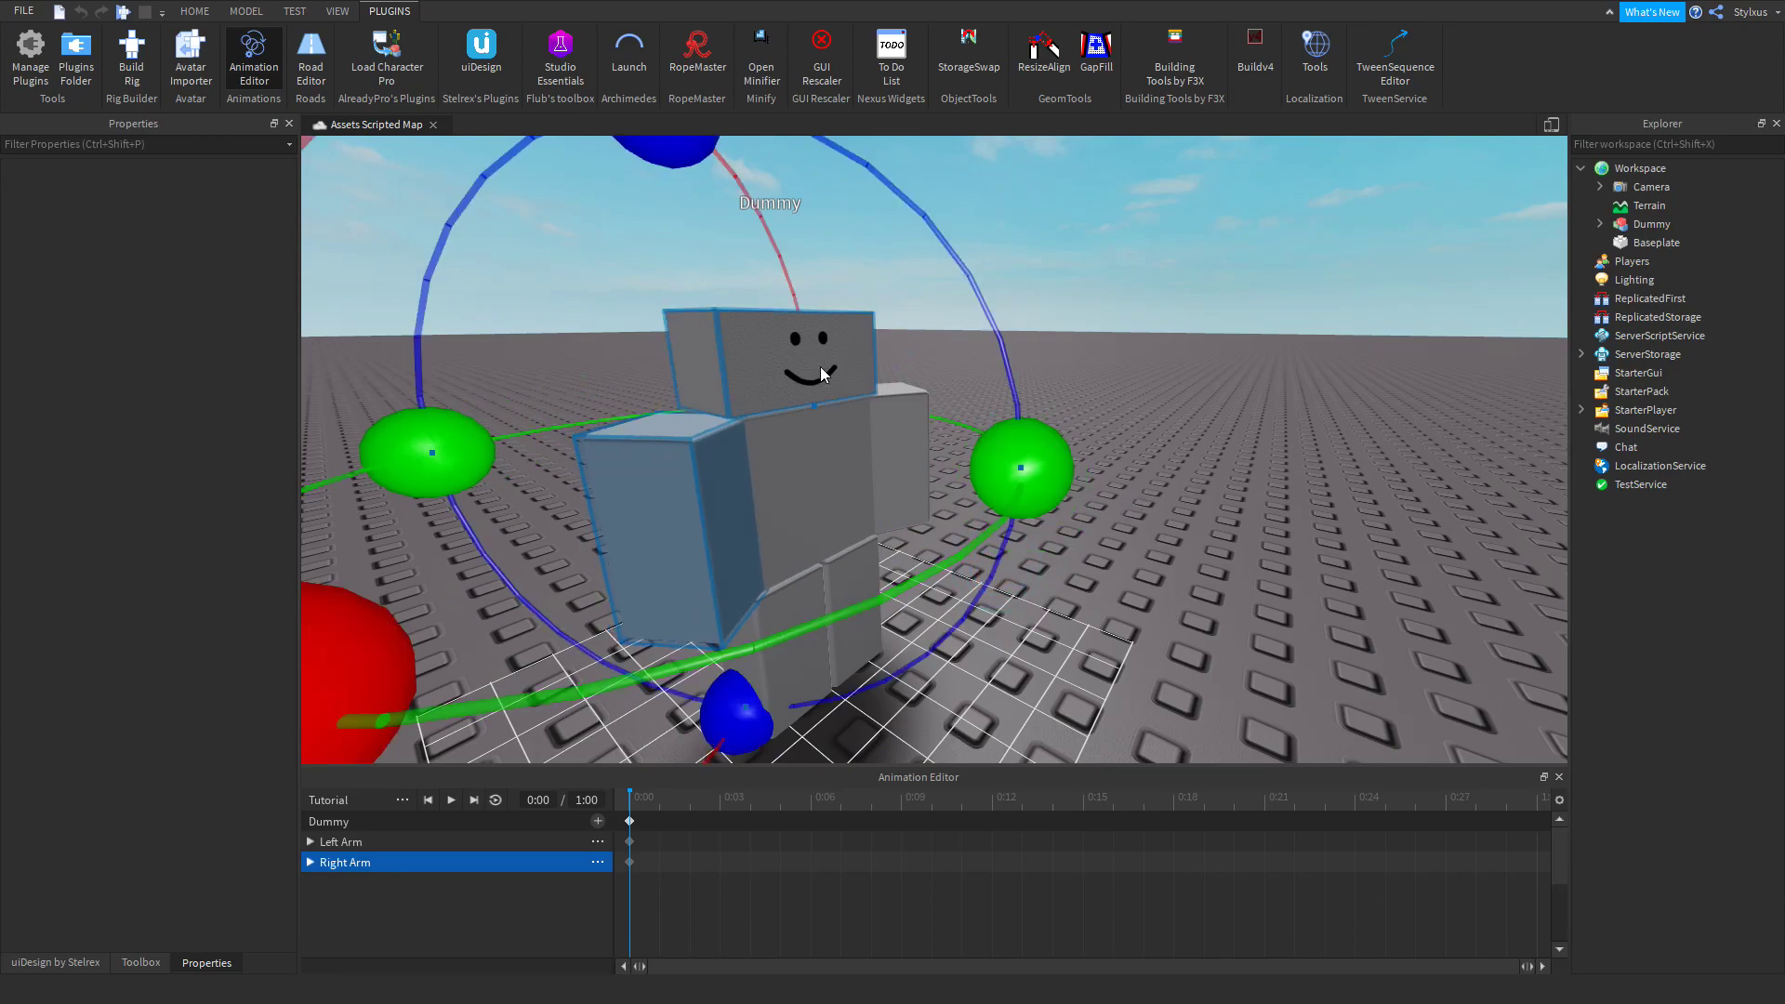
pyautogui.click(772, 344)
pyautogui.moveTo(1034, 413); pyautogui.dragTo(1198, 496)
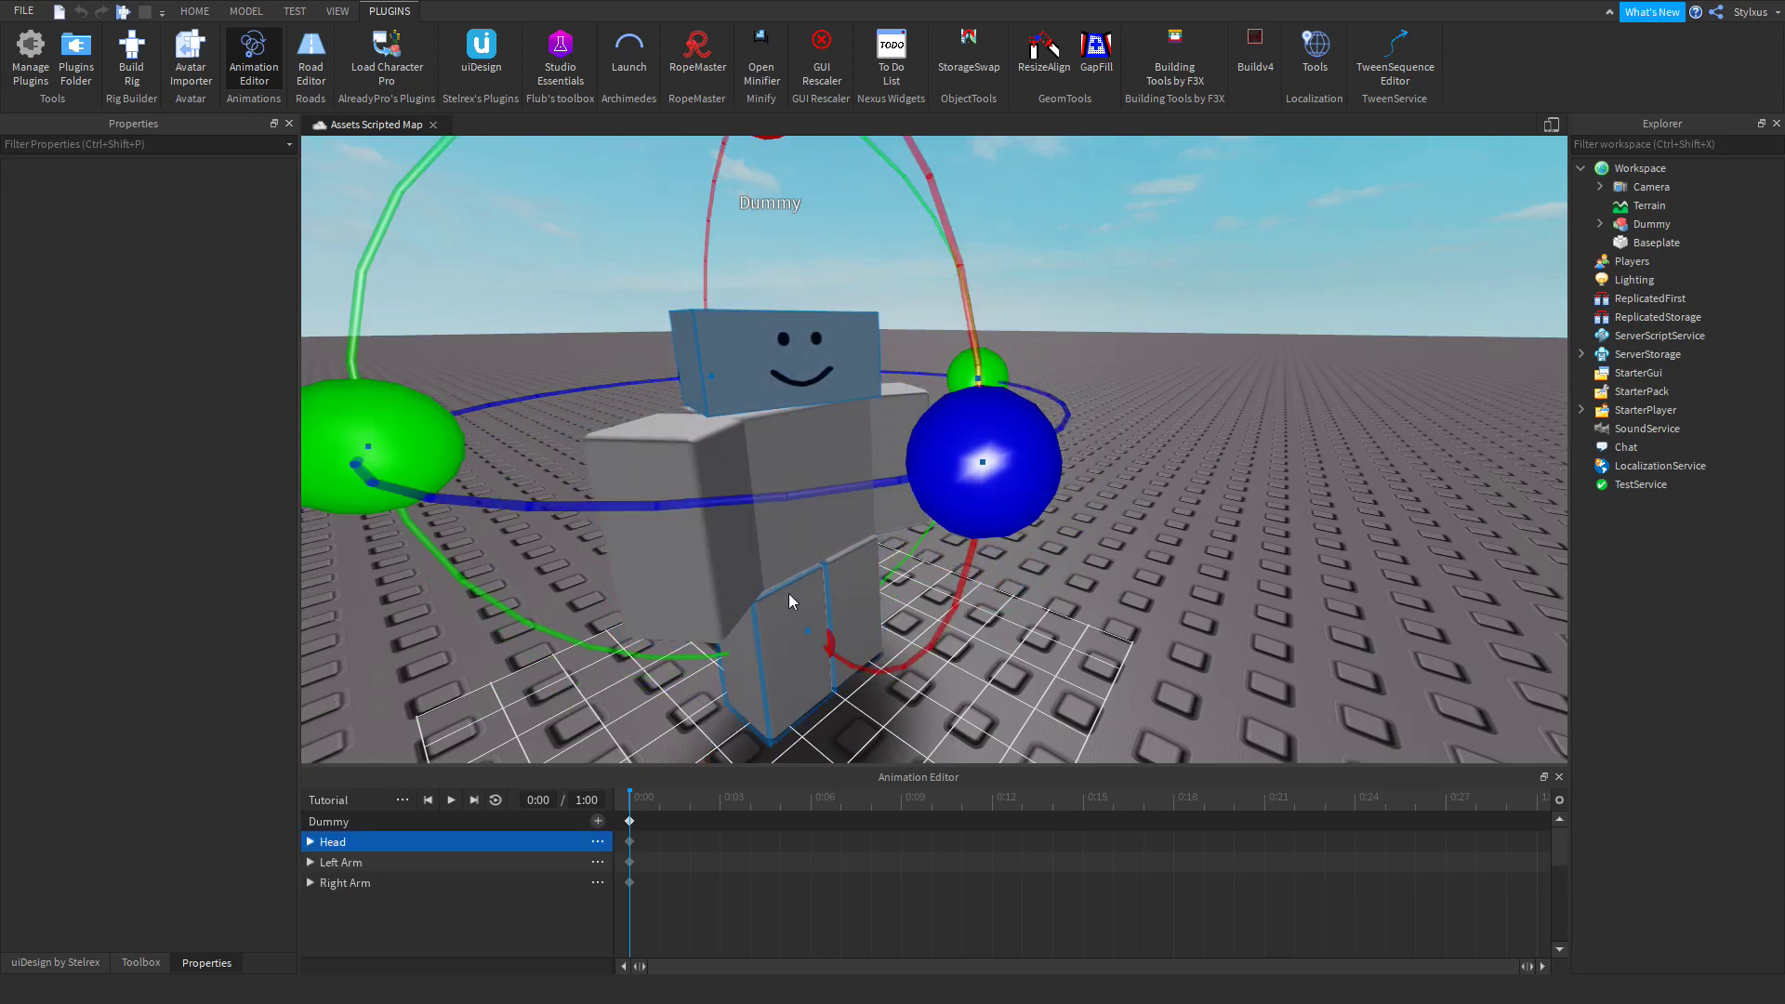
# Rotate the Dummy's right and left legs to complete the starting pose at 0:00
pyautogui.click(789, 597)
pyautogui.moveTo(922, 639); pyautogui.dragTo(919, 636, button='right')
pyautogui.moveTo(1040, 644); pyautogui.dragTo(1124, 685)
pyautogui.click(968, 409)
pyautogui.moveTo(1211, 593); pyautogui.dragTo(1161, 532)
pyautogui.moveTo(696, 430); pyautogui.dragTo(1014, 398)
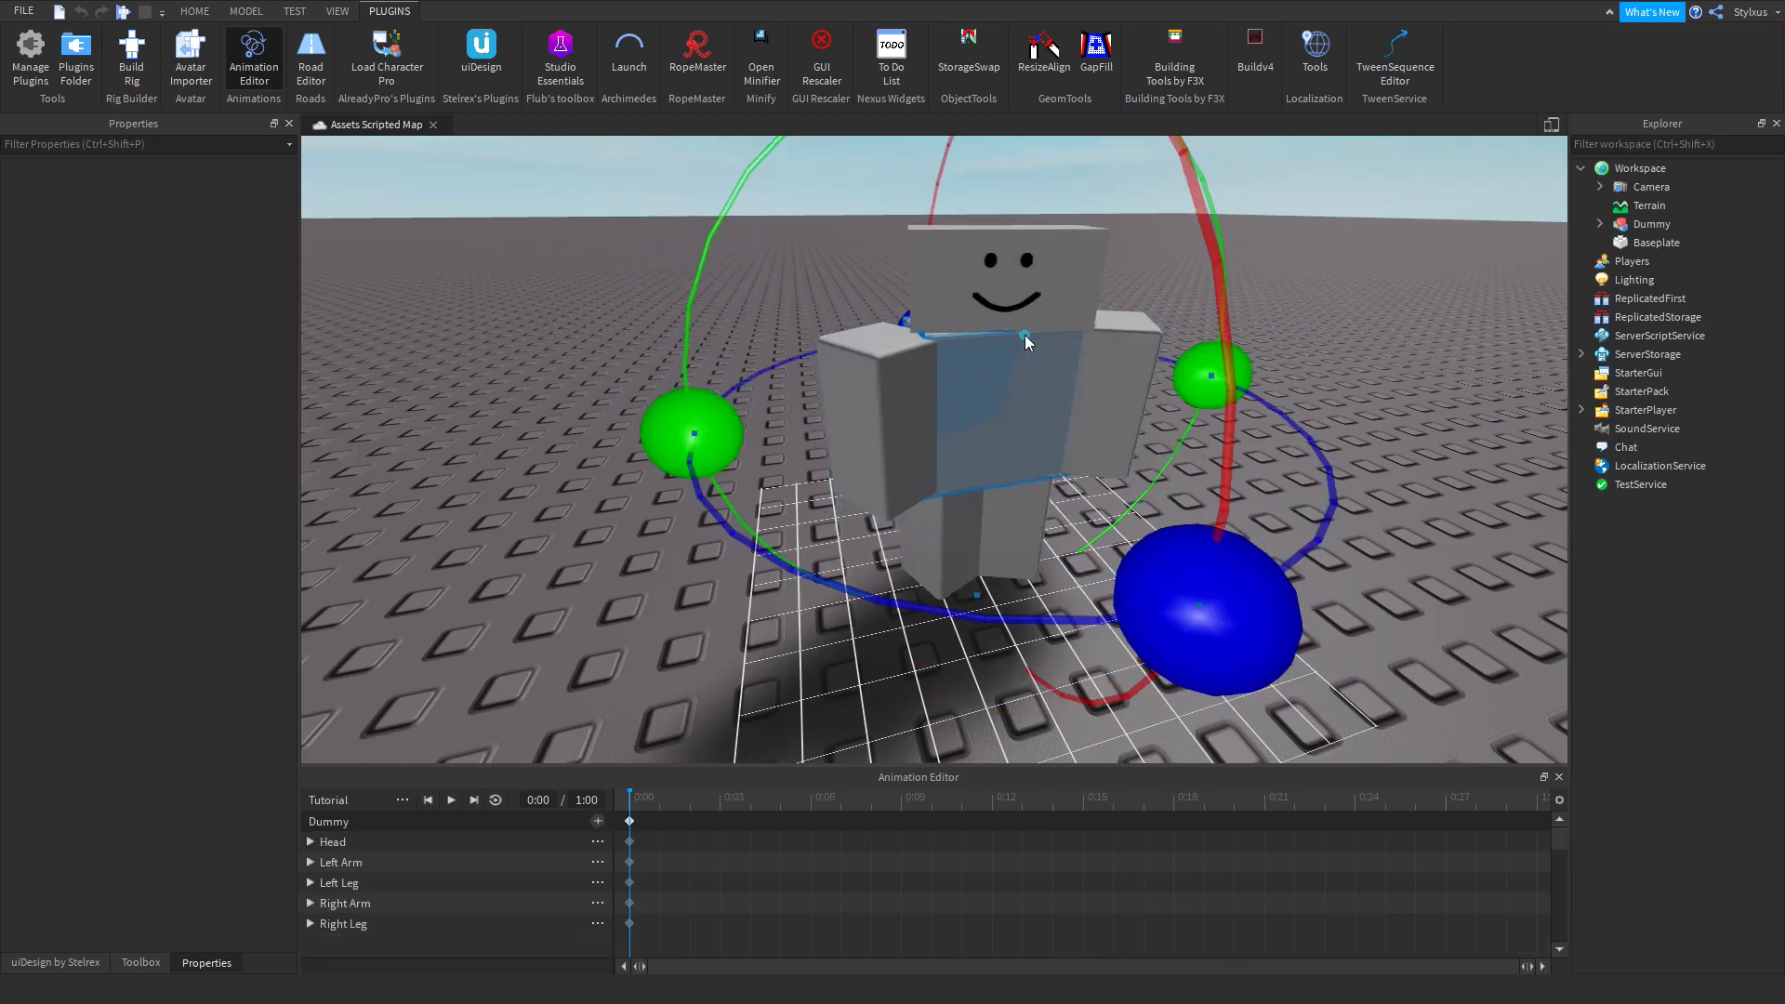
pyautogui.click(982, 290)
pyautogui.click(937, 540)
pyautogui.moveTo(958, 533); pyautogui.dragTo(1071, 484, button='right')
pyautogui.click(1214, 440)
pyautogui.click(877, 387)
pyautogui.moveTo(897, 388); pyautogui.dragTo(846, 363, button='right')
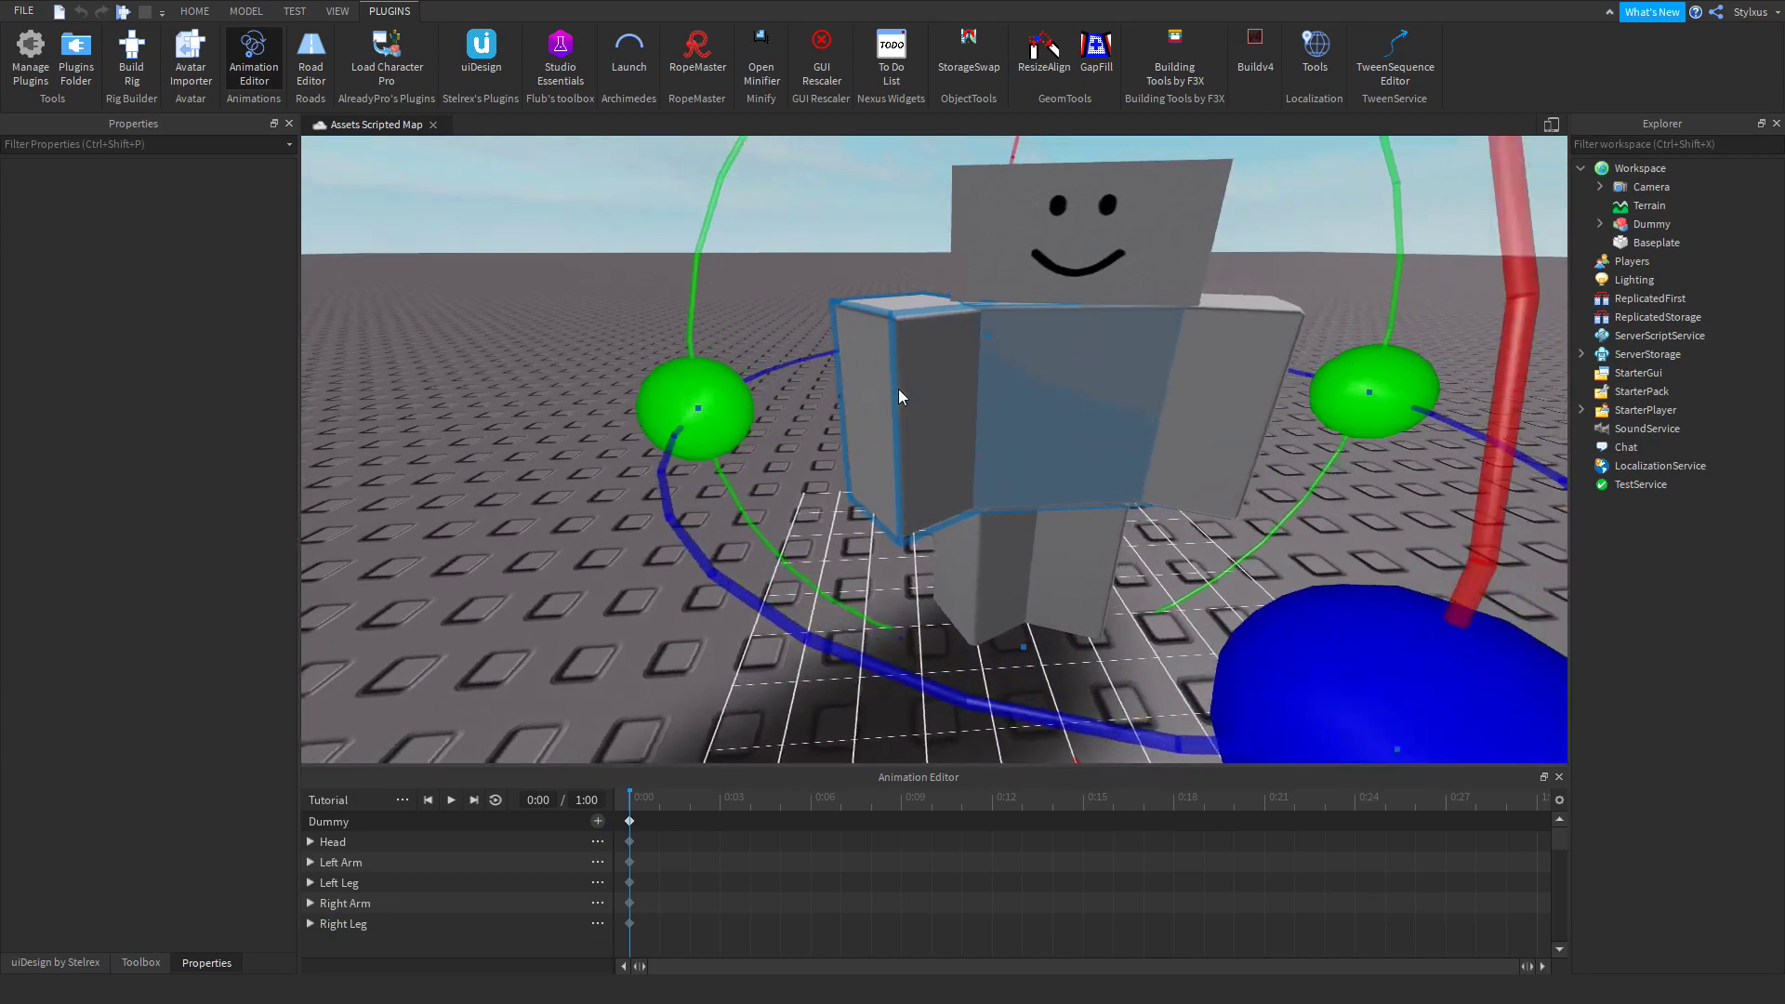
pyautogui.scroll(-2, 896, 386)
pyautogui.click(1321, 521)
pyautogui.moveTo(1320, 521)
pyautogui.mouseDown(button='right')
pyautogui.moveTo(1330, 493)
pyautogui.moveTo(1300, 493)
pyautogui.mouseUp(button='right')
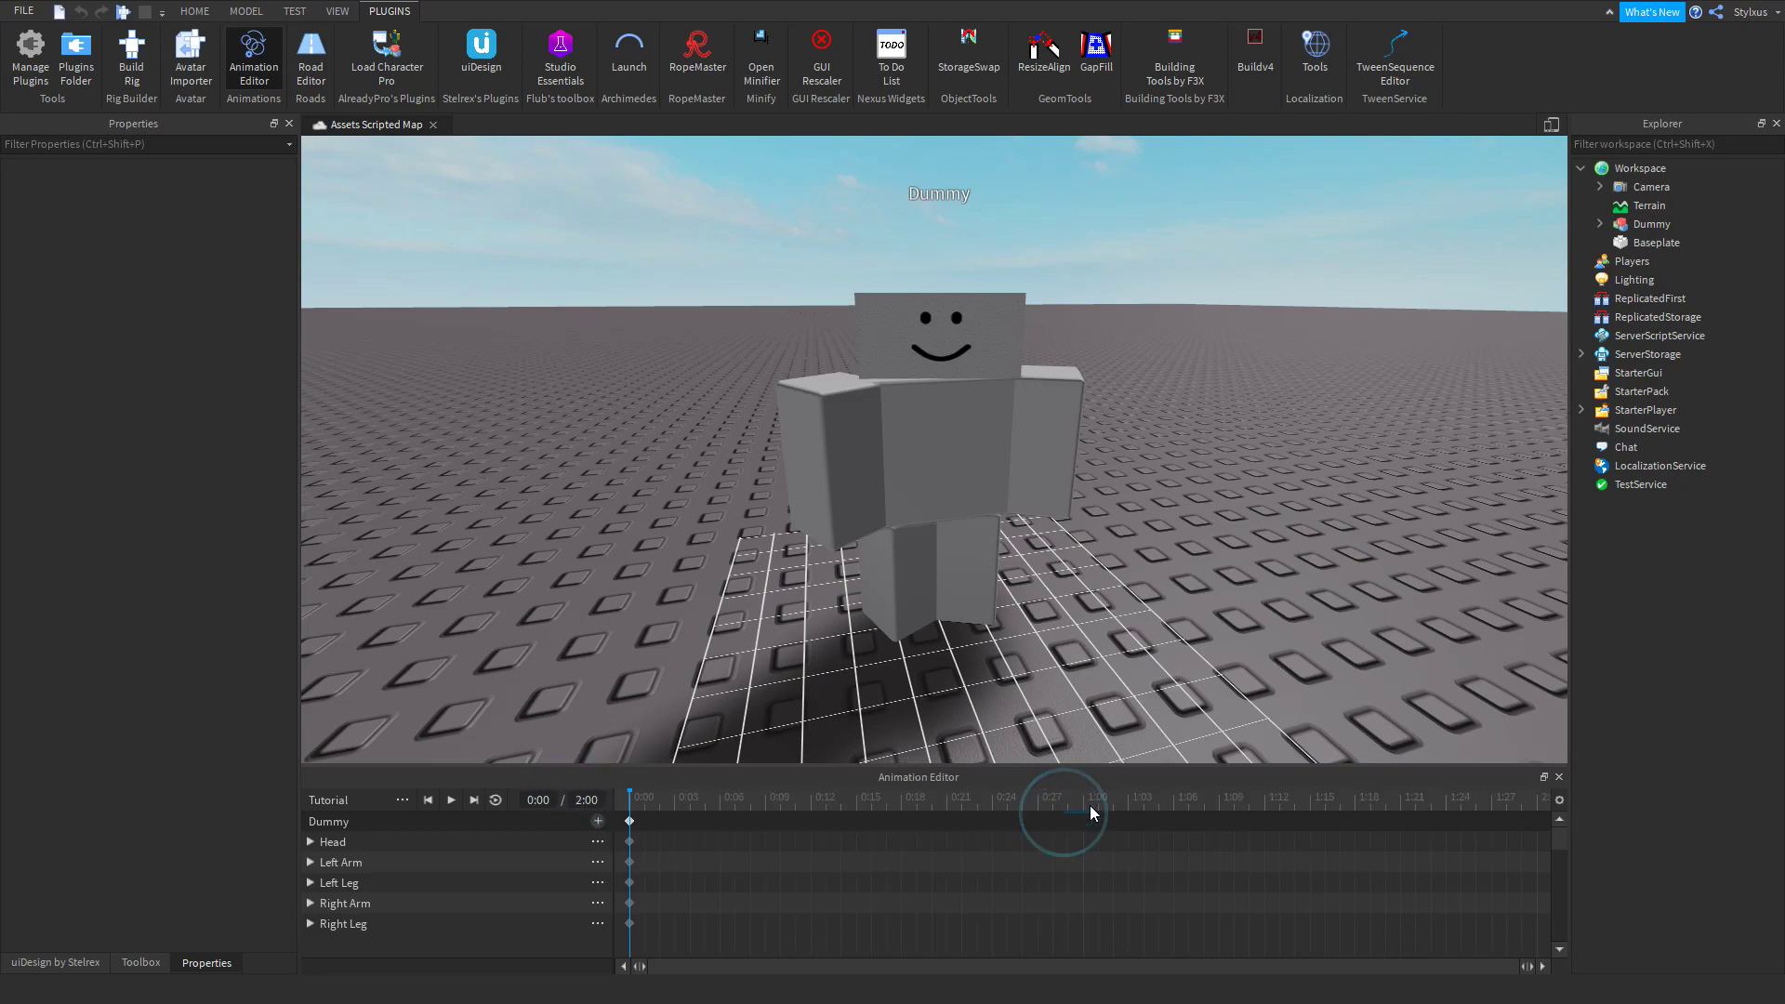
# Rotate the head, both arms and both legs into a second pose keyed at 1:00
pyautogui.click(995, 303)
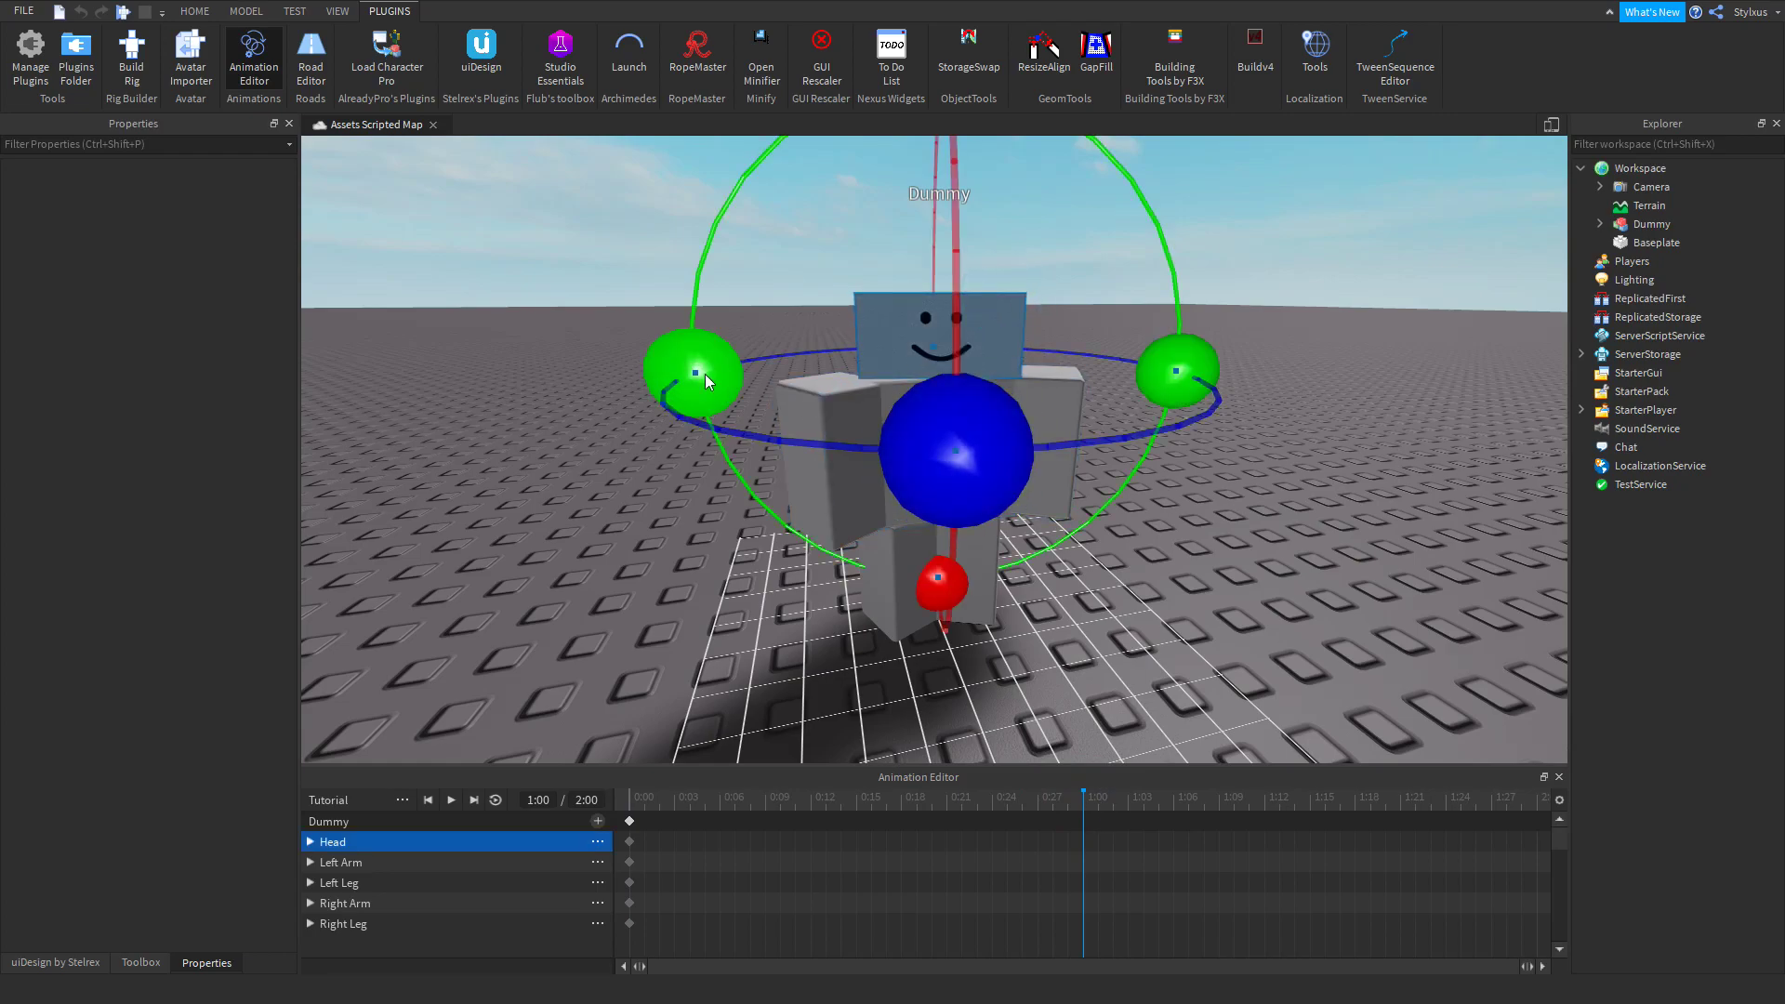
pyautogui.moveTo(959, 435); pyautogui.dragTo(811, 580)
pyautogui.click(832, 437)
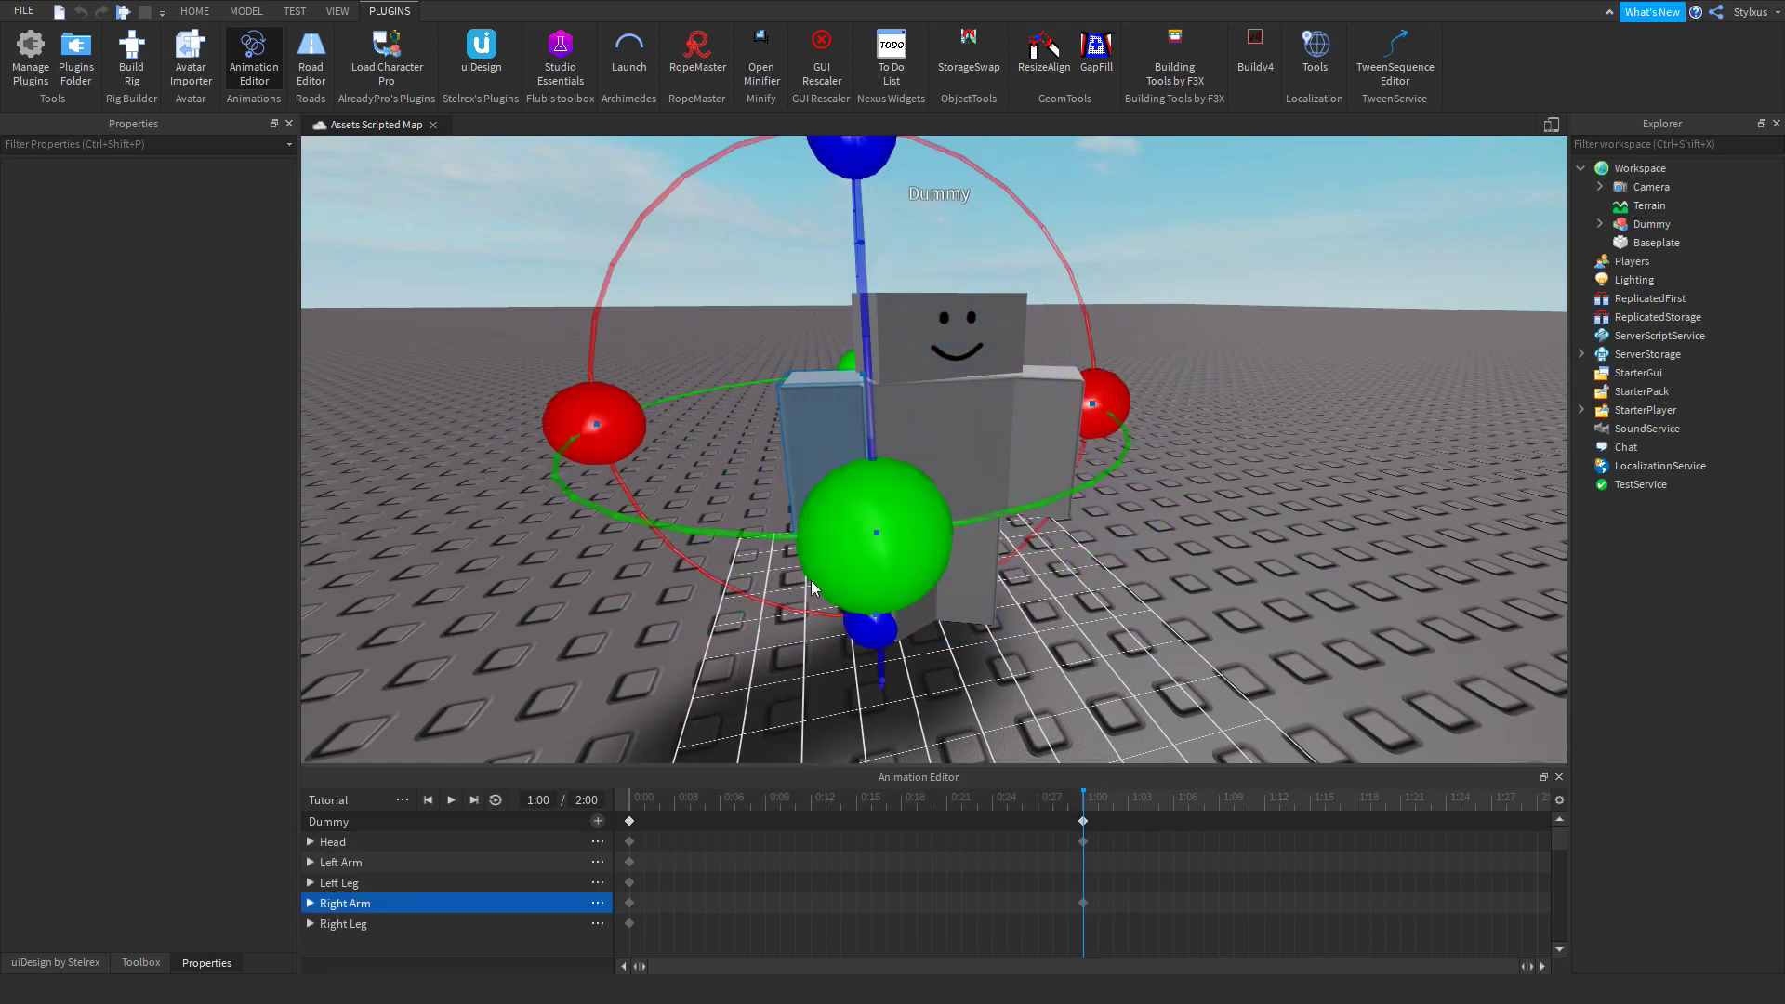
pyautogui.click(1053, 444)
pyautogui.moveTo(932, 511); pyautogui.dragTo(1283, 521)
pyautogui.click(945, 580)
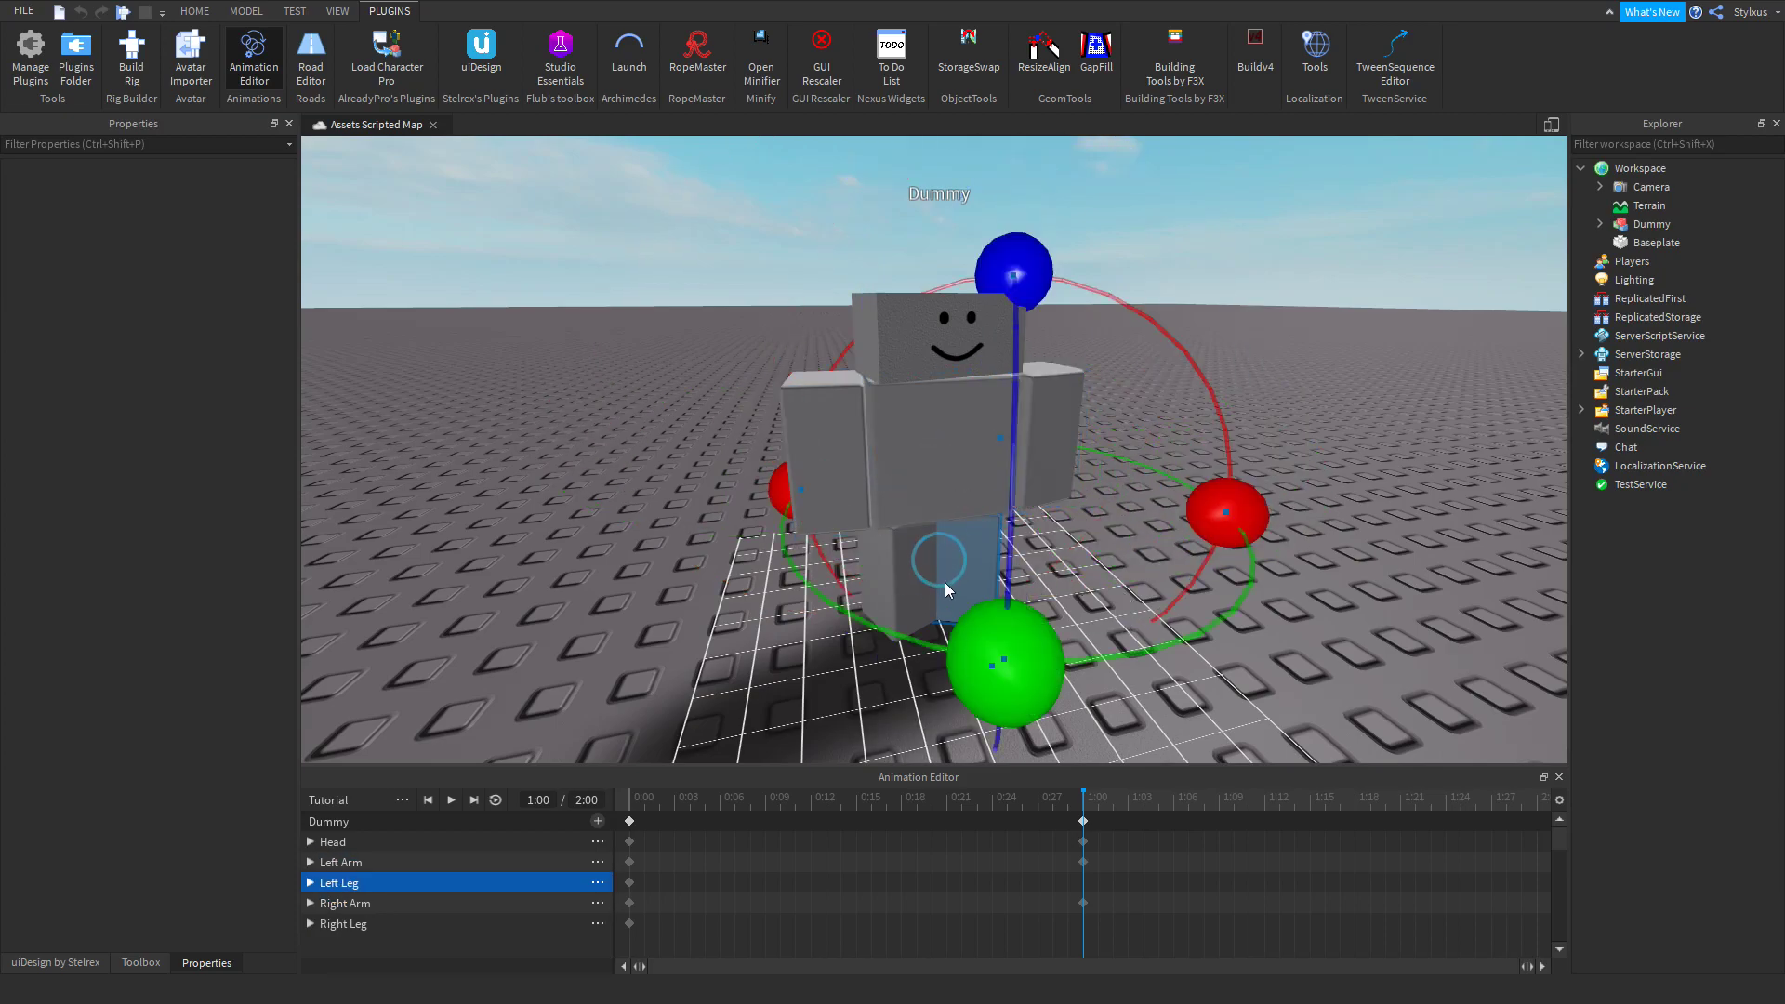
pyautogui.moveTo(999, 656); pyautogui.dragTo(879, 697)
pyautogui.click(917, 560)
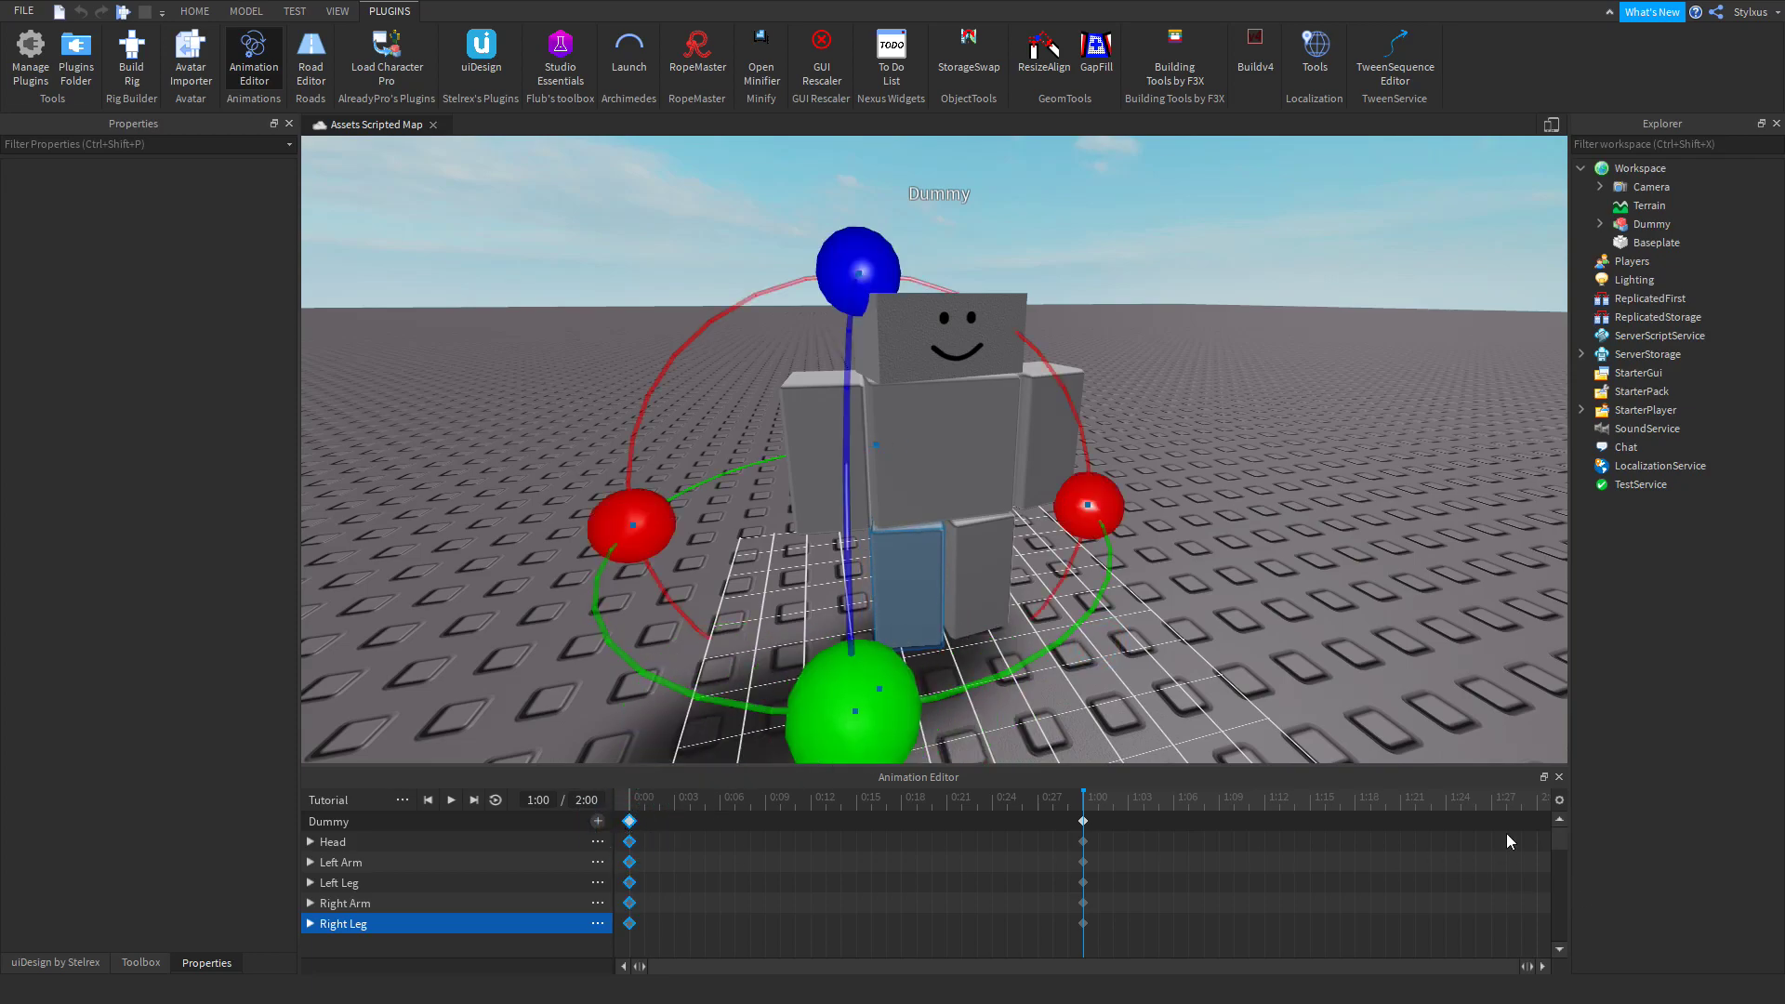
# Paste the 0:00 keyframes at 2:00 and preview the animation with looping enabled
pyautogui.hotkey('ctrl', 'v')
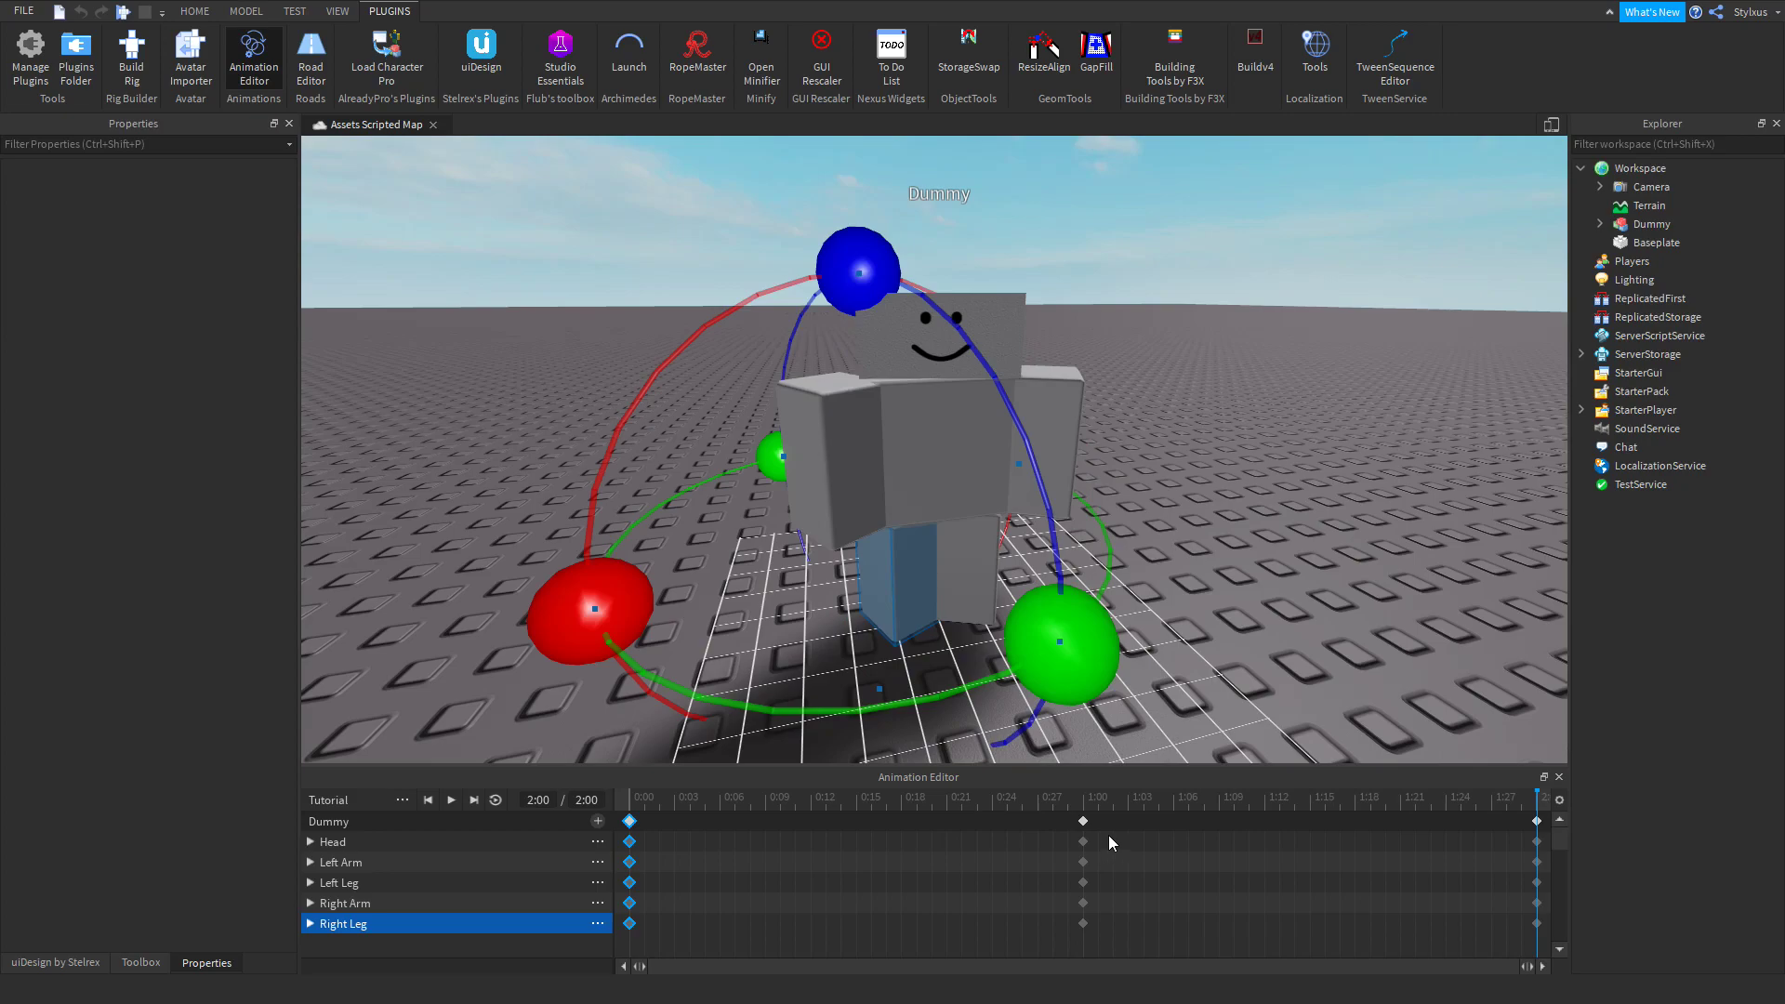
pyautogui.press('space')
pyautogui.click(496, 800)
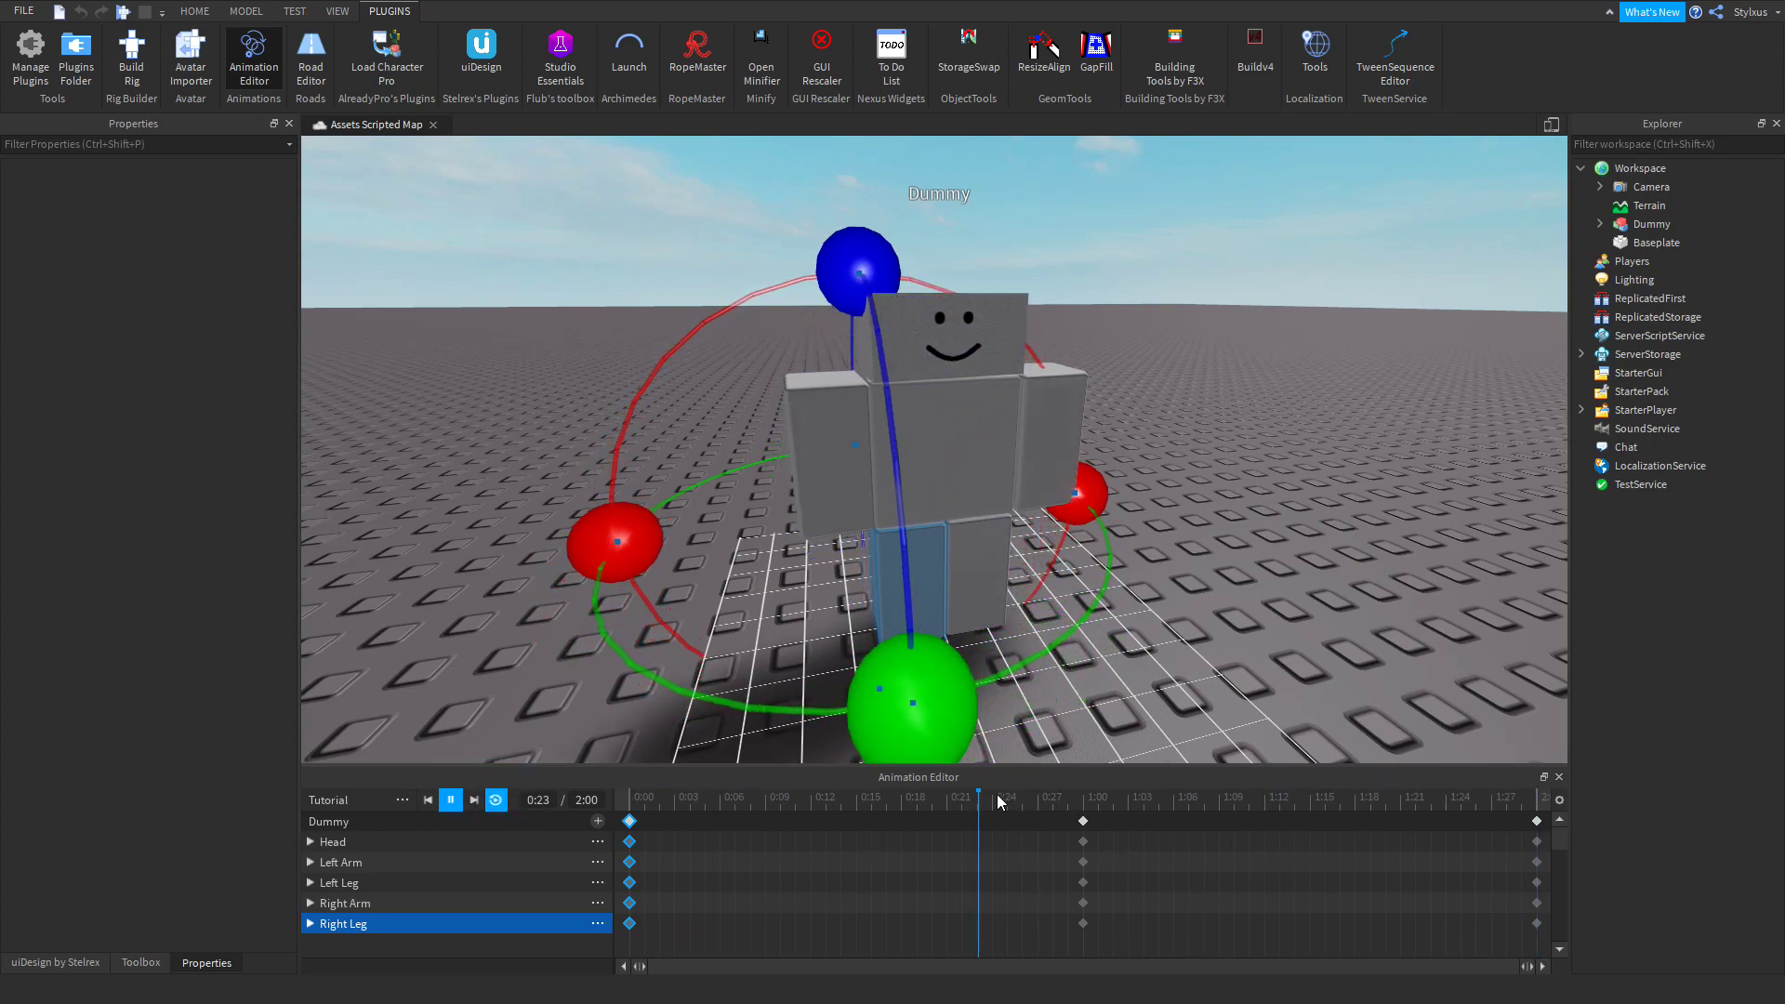
pyautogui.press('space')
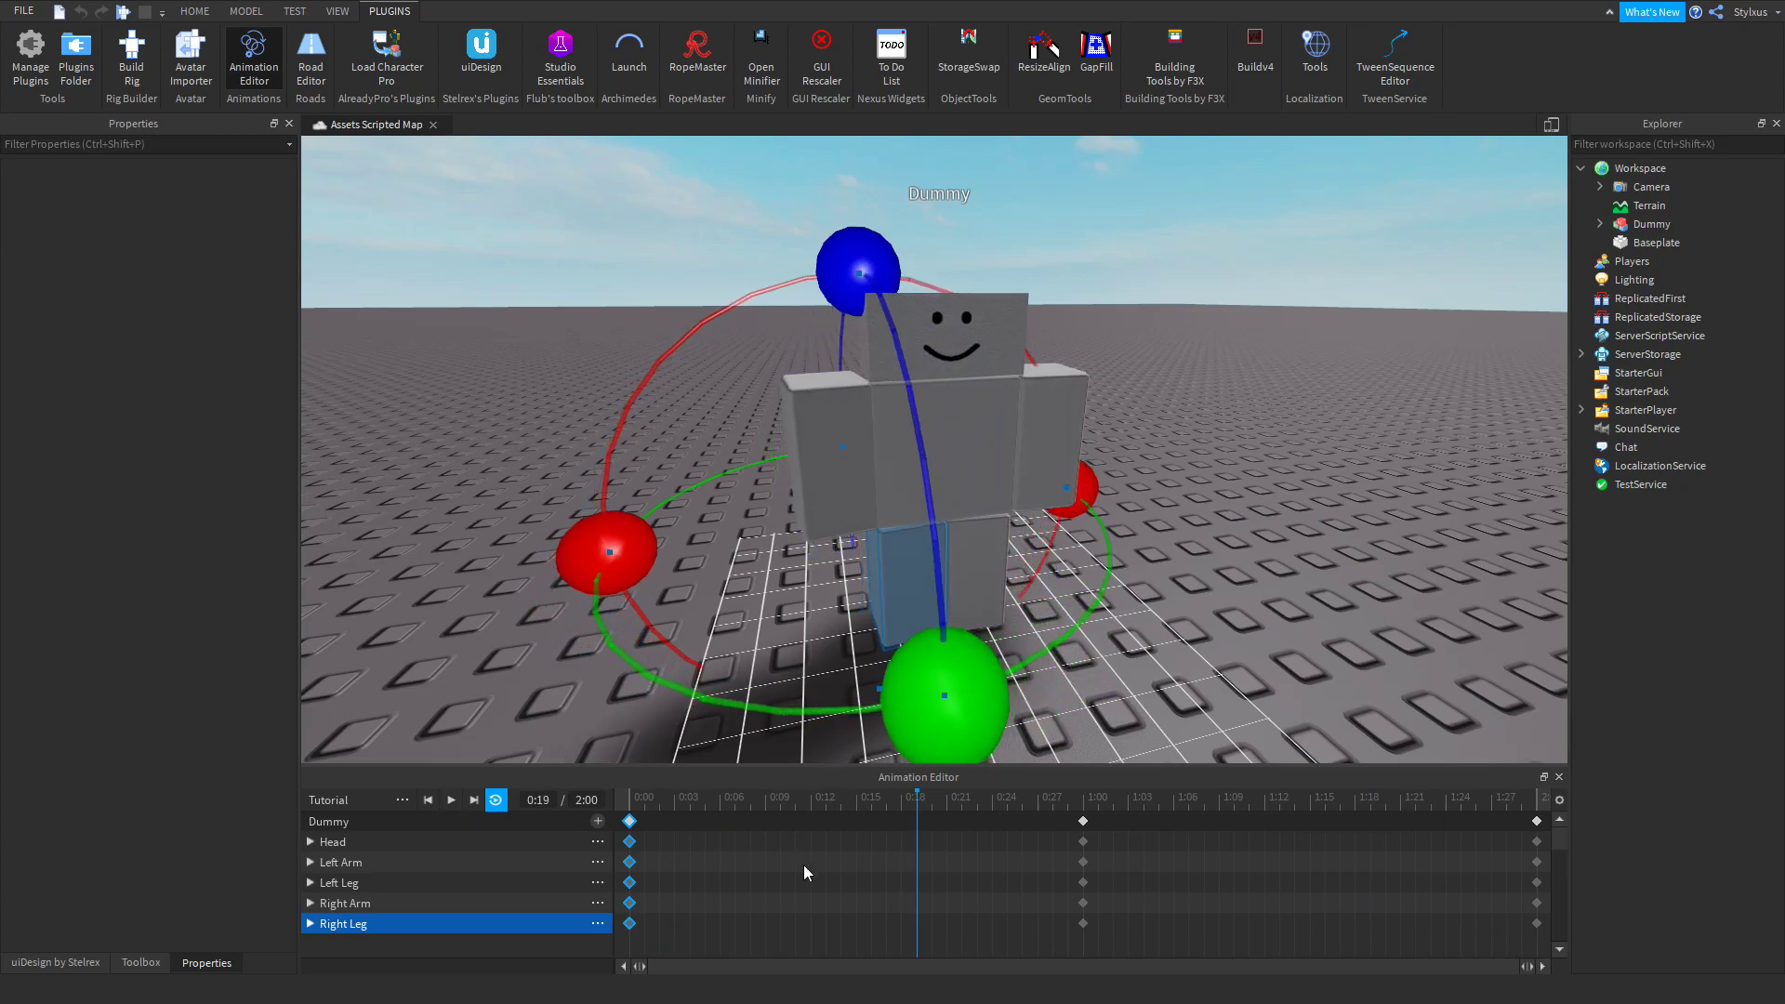
# Set all keyframes to the Cubic easing style with InOut easing direction, and play back the animation
pyautogui.moveTo(618, 828); pyautogui.dragTo(1429, 835)
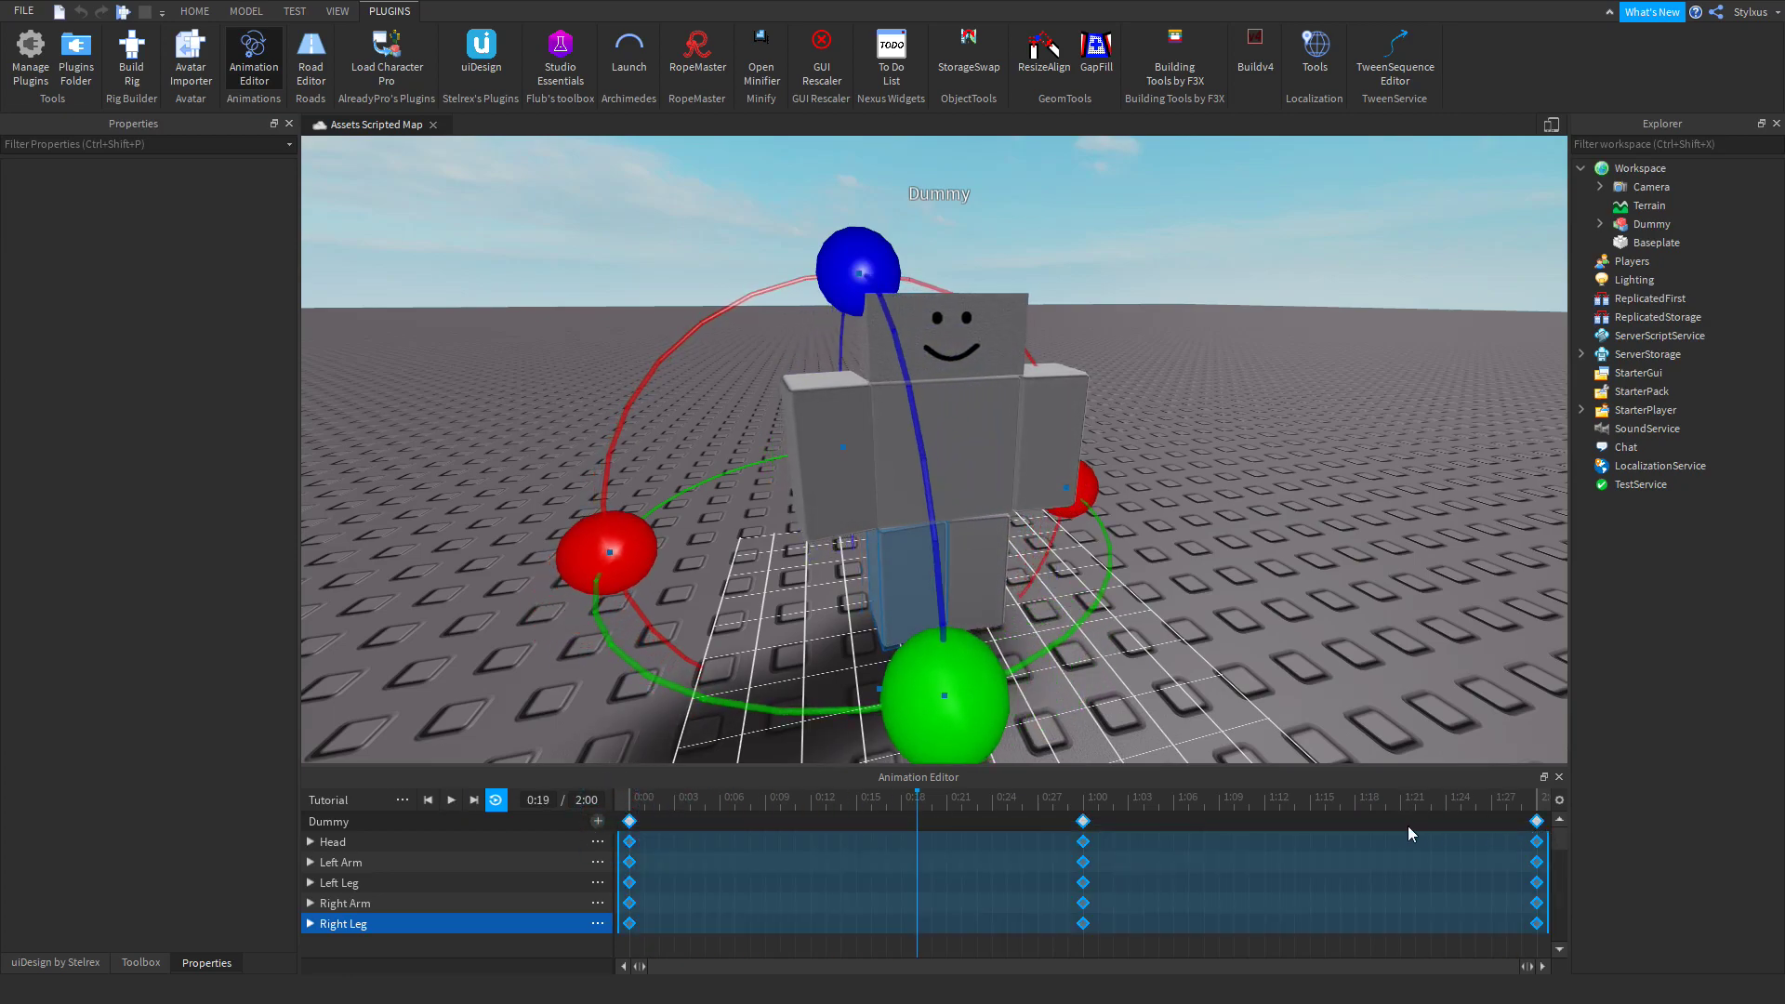
pyautogui.rightClick(1071, 839)
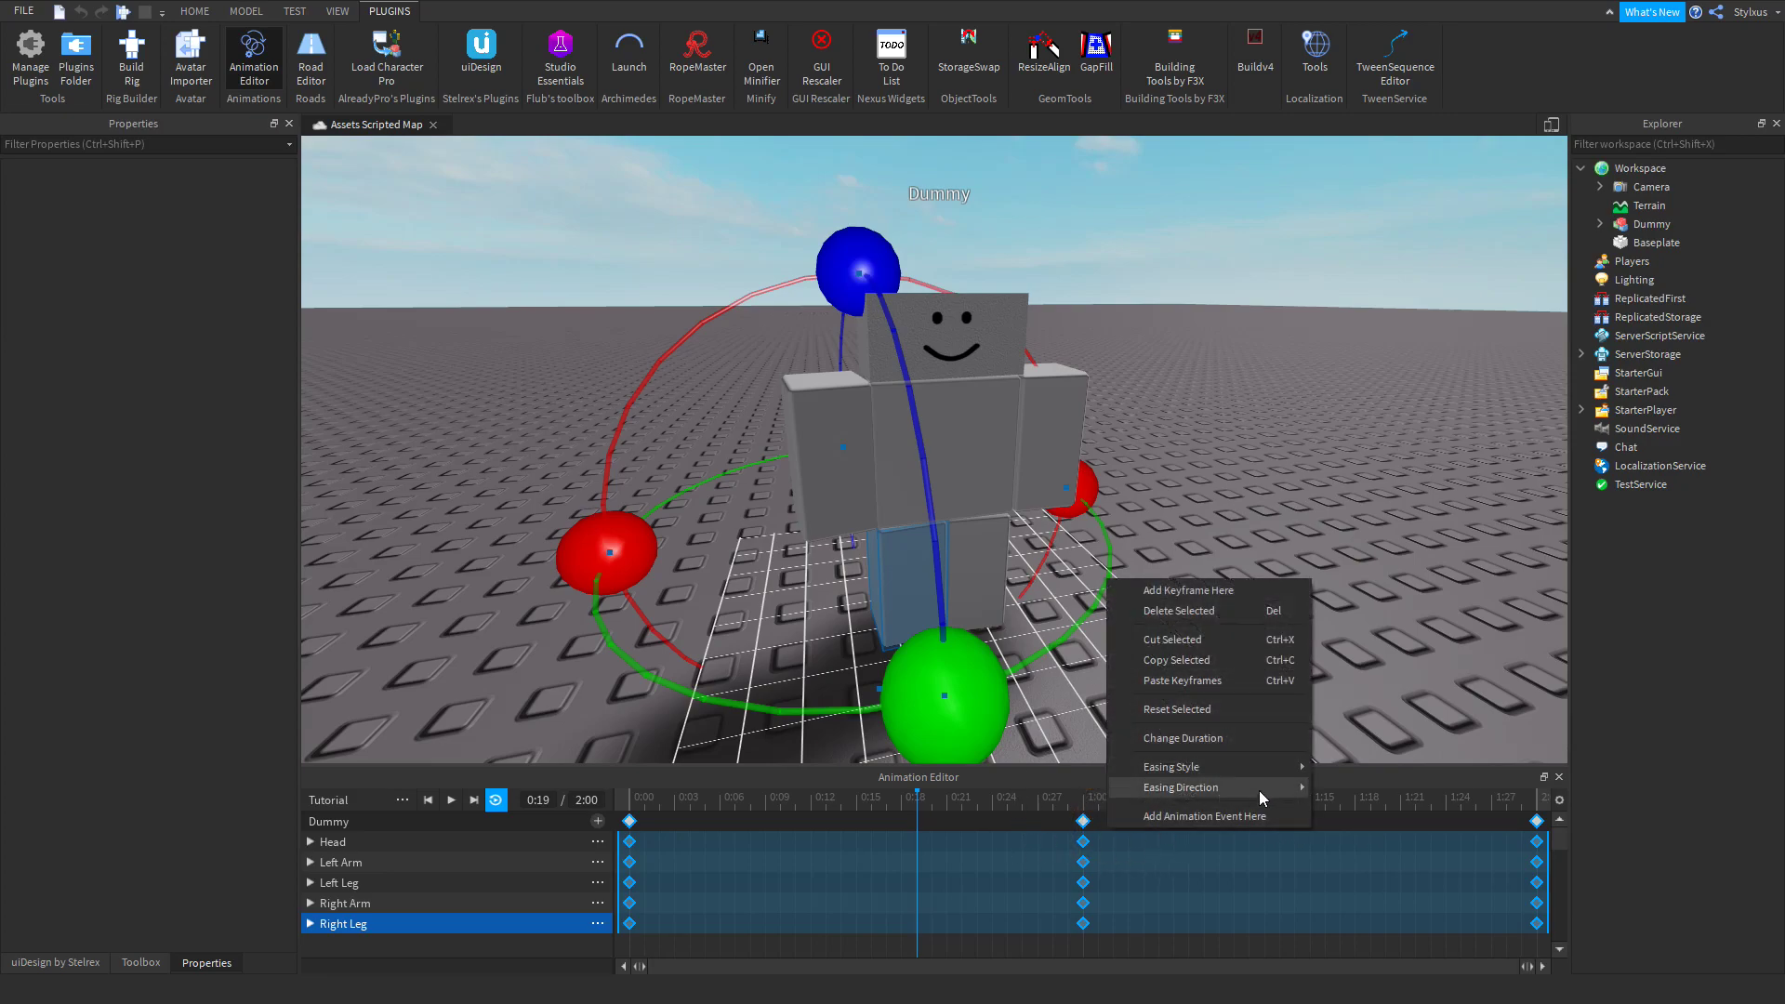
pyautogui.moveTo(1209, 770)
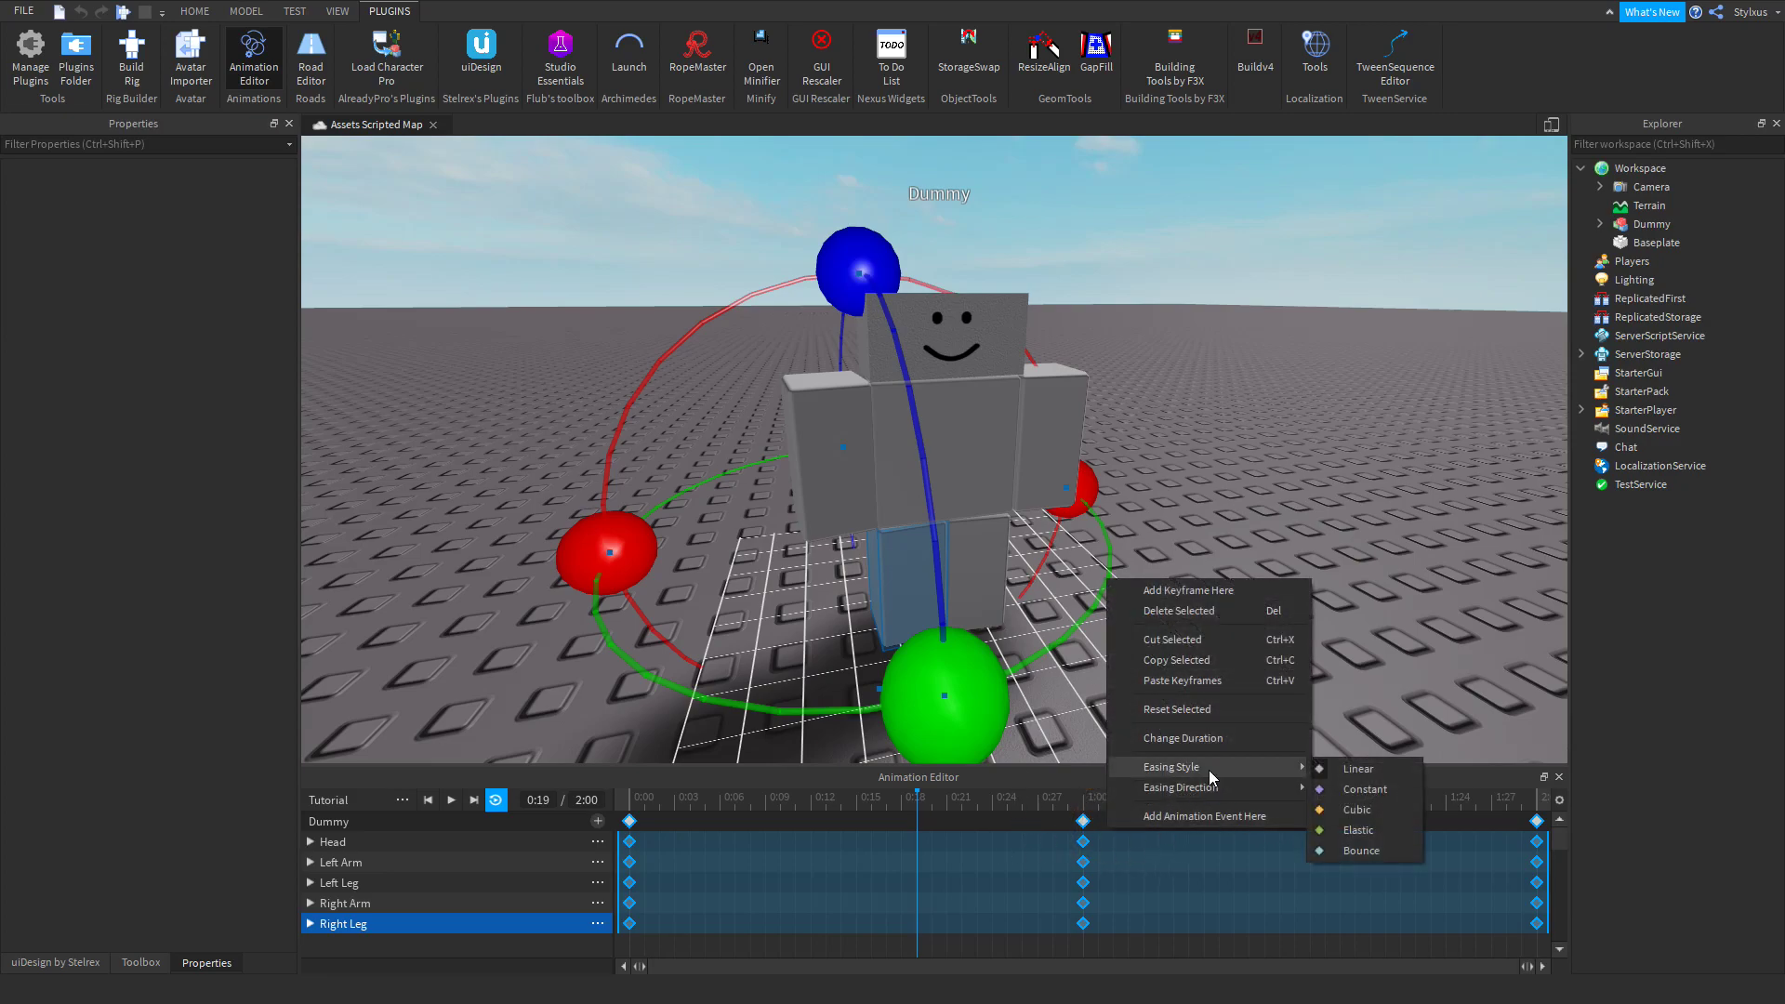
pyautogui.click(1373, 832)
pyautogui.rightClick(1156, 818)
pyautogui.moveTo(1247, 786)
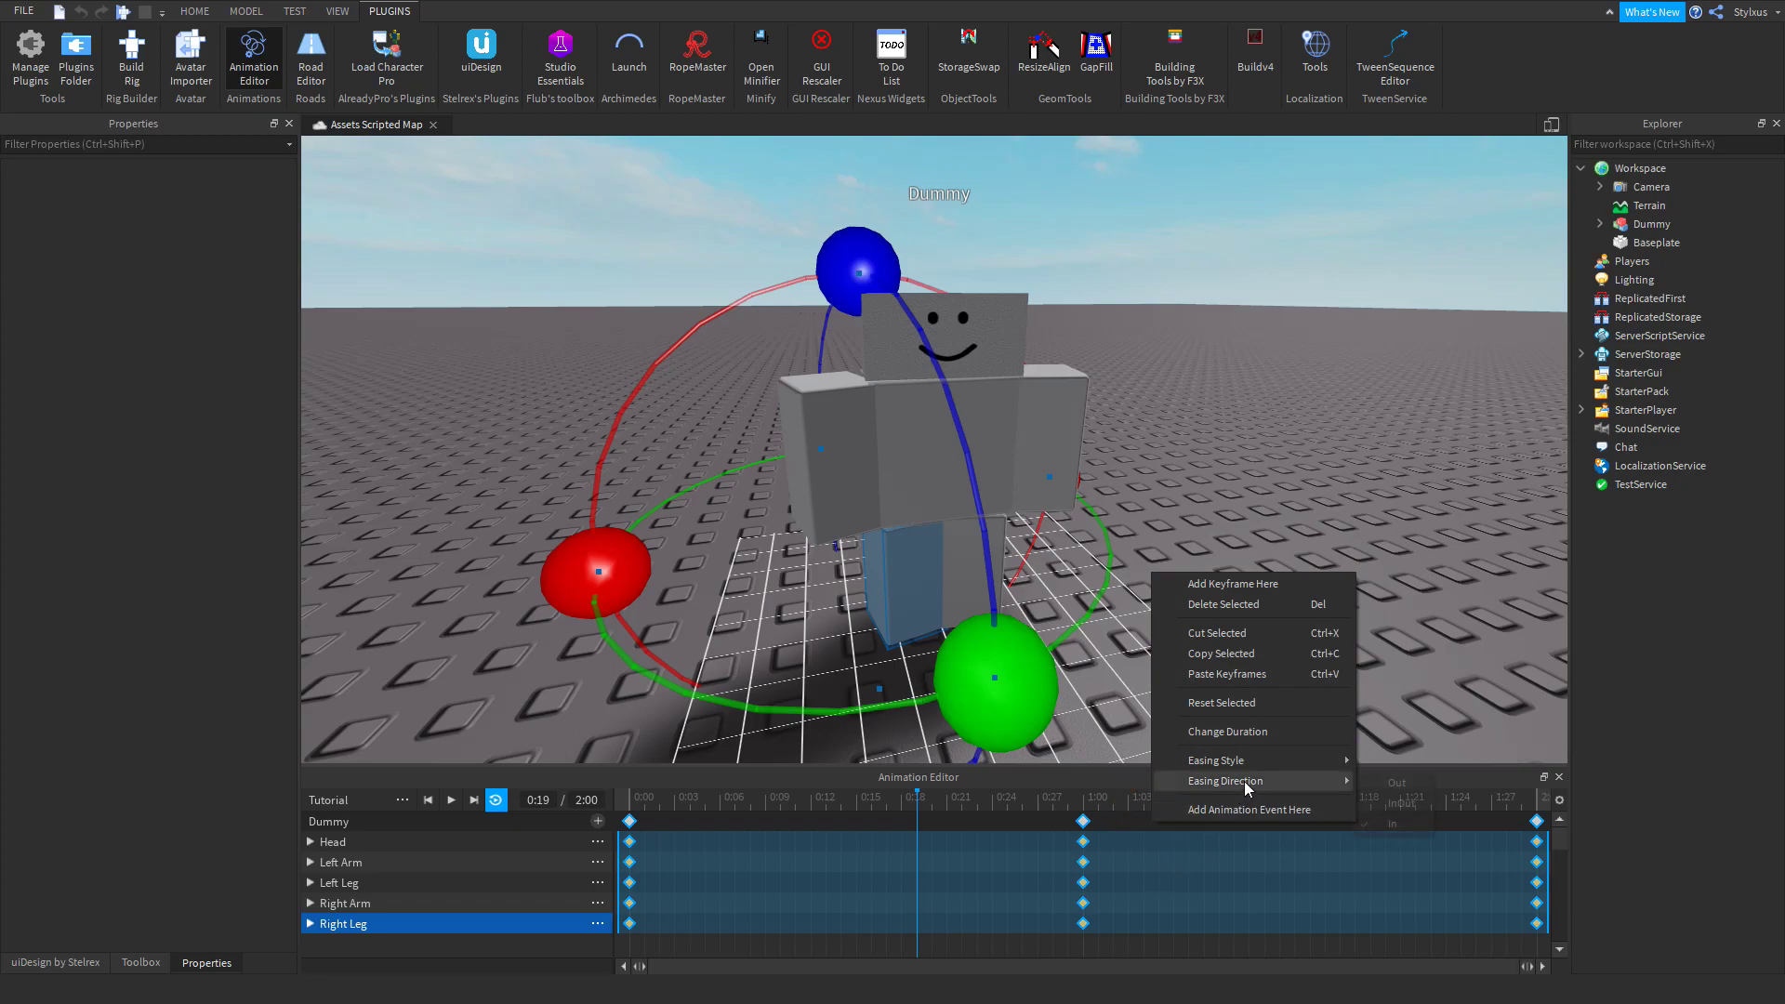
pyautogui.click(1376, 804)
pyautogui.press('space')
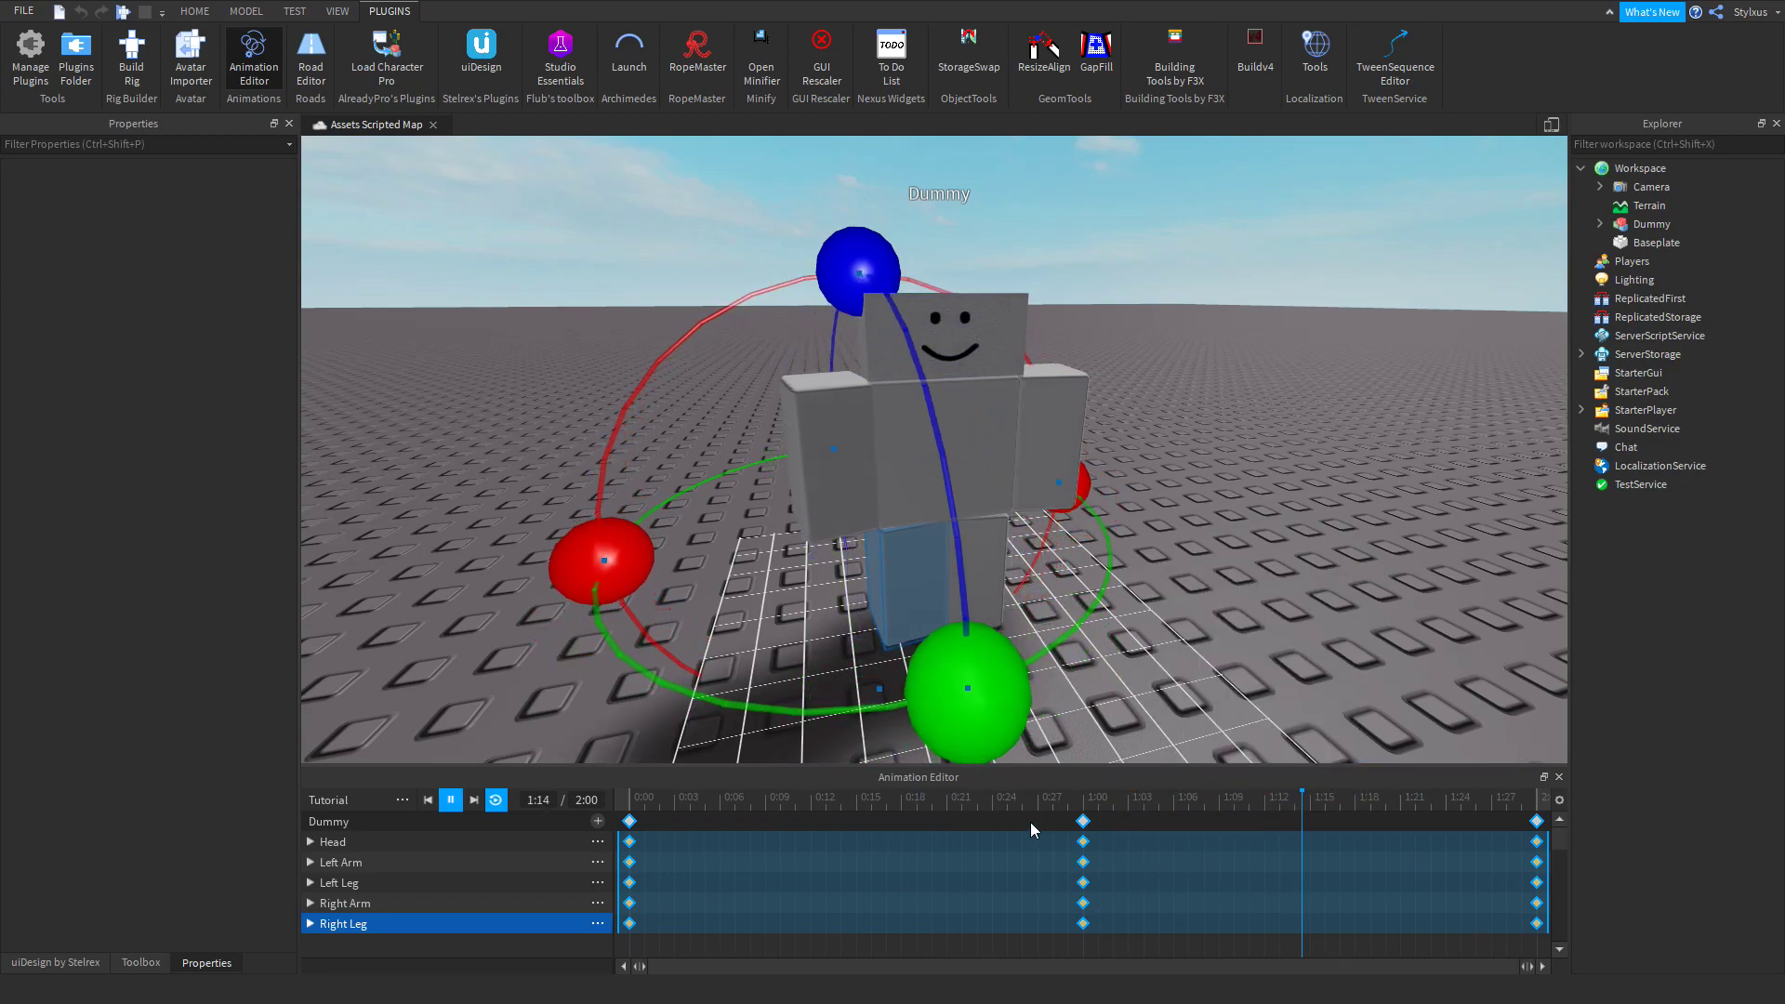
pyautogui.click(448, 801)
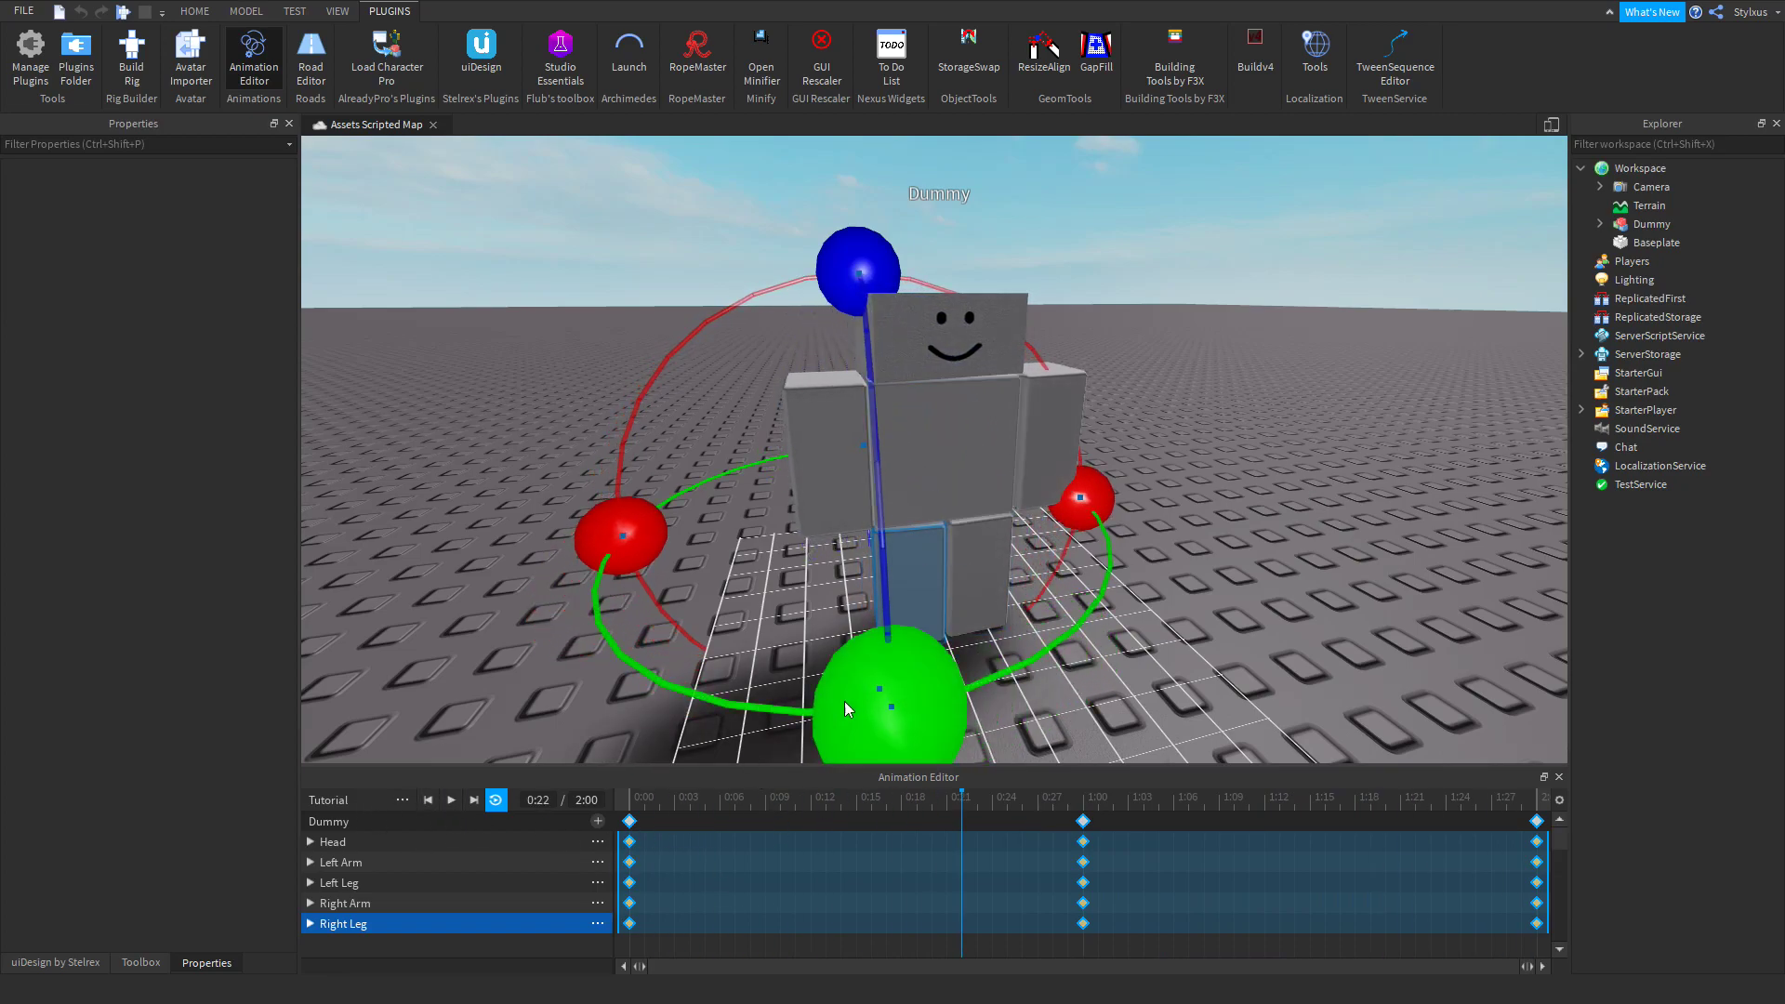
# Set the animation priority to Idle
pyautogui.click(402, 800)
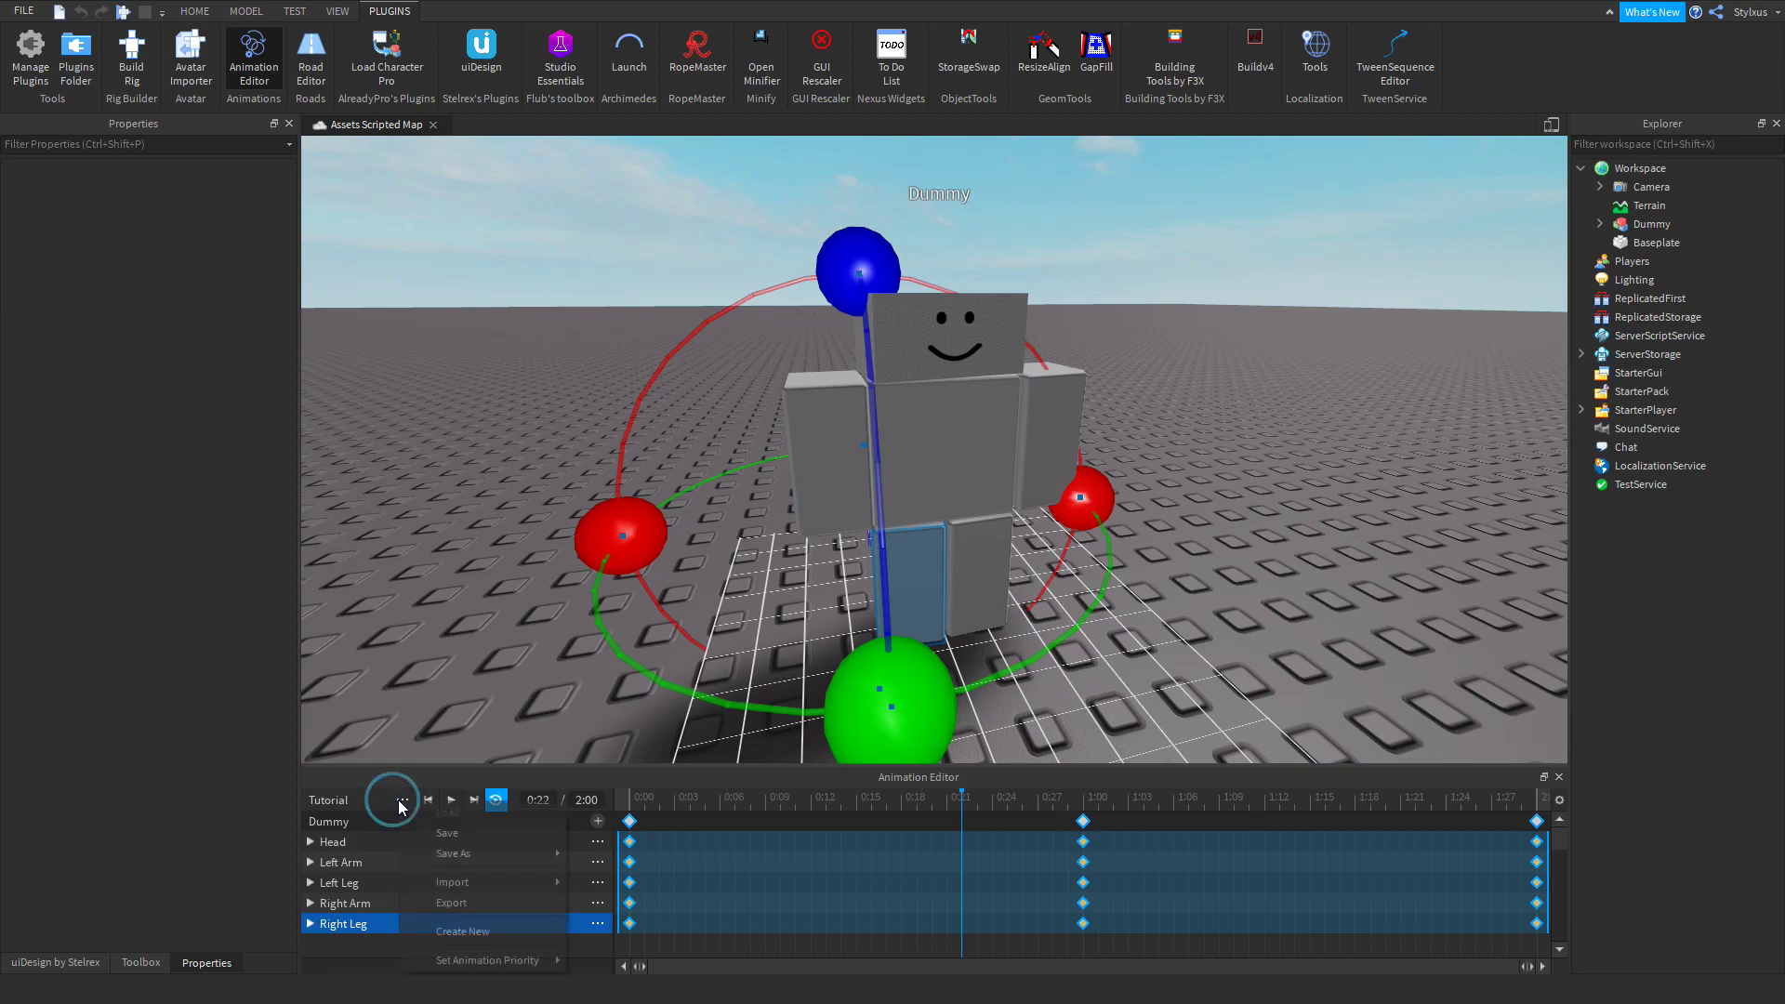
pyautogui.moveTo(441, 960)
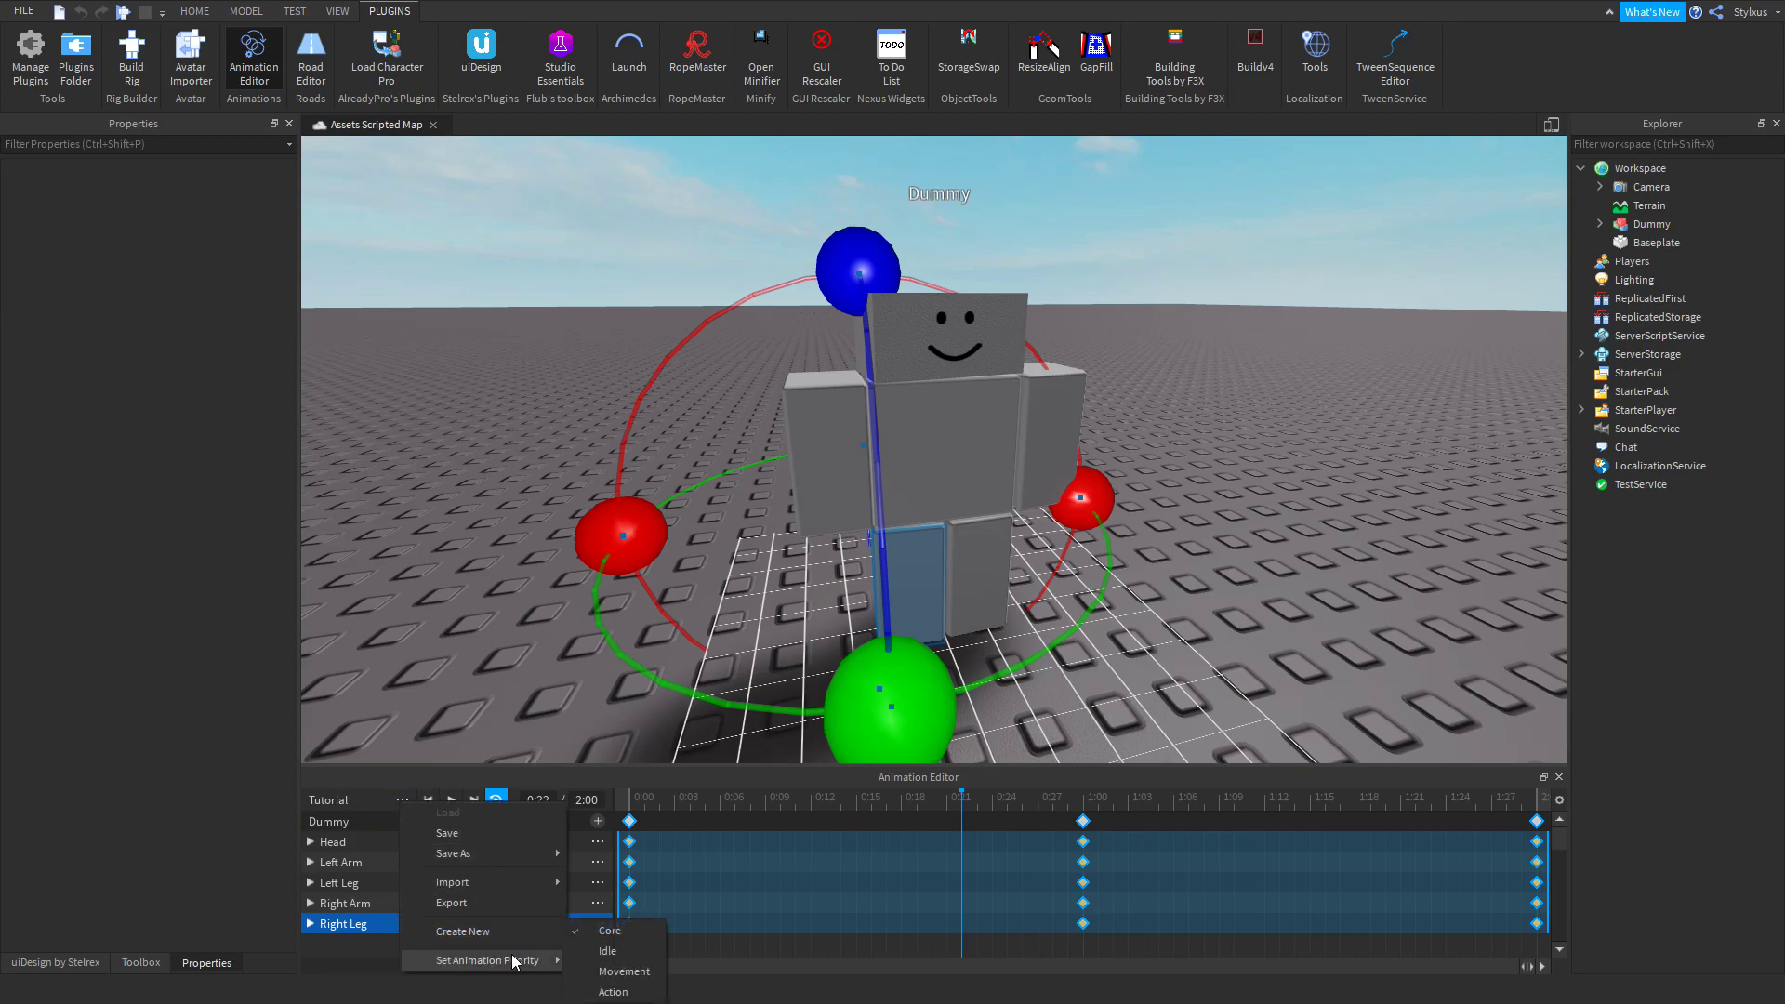
pyautogui.click(622, 953)
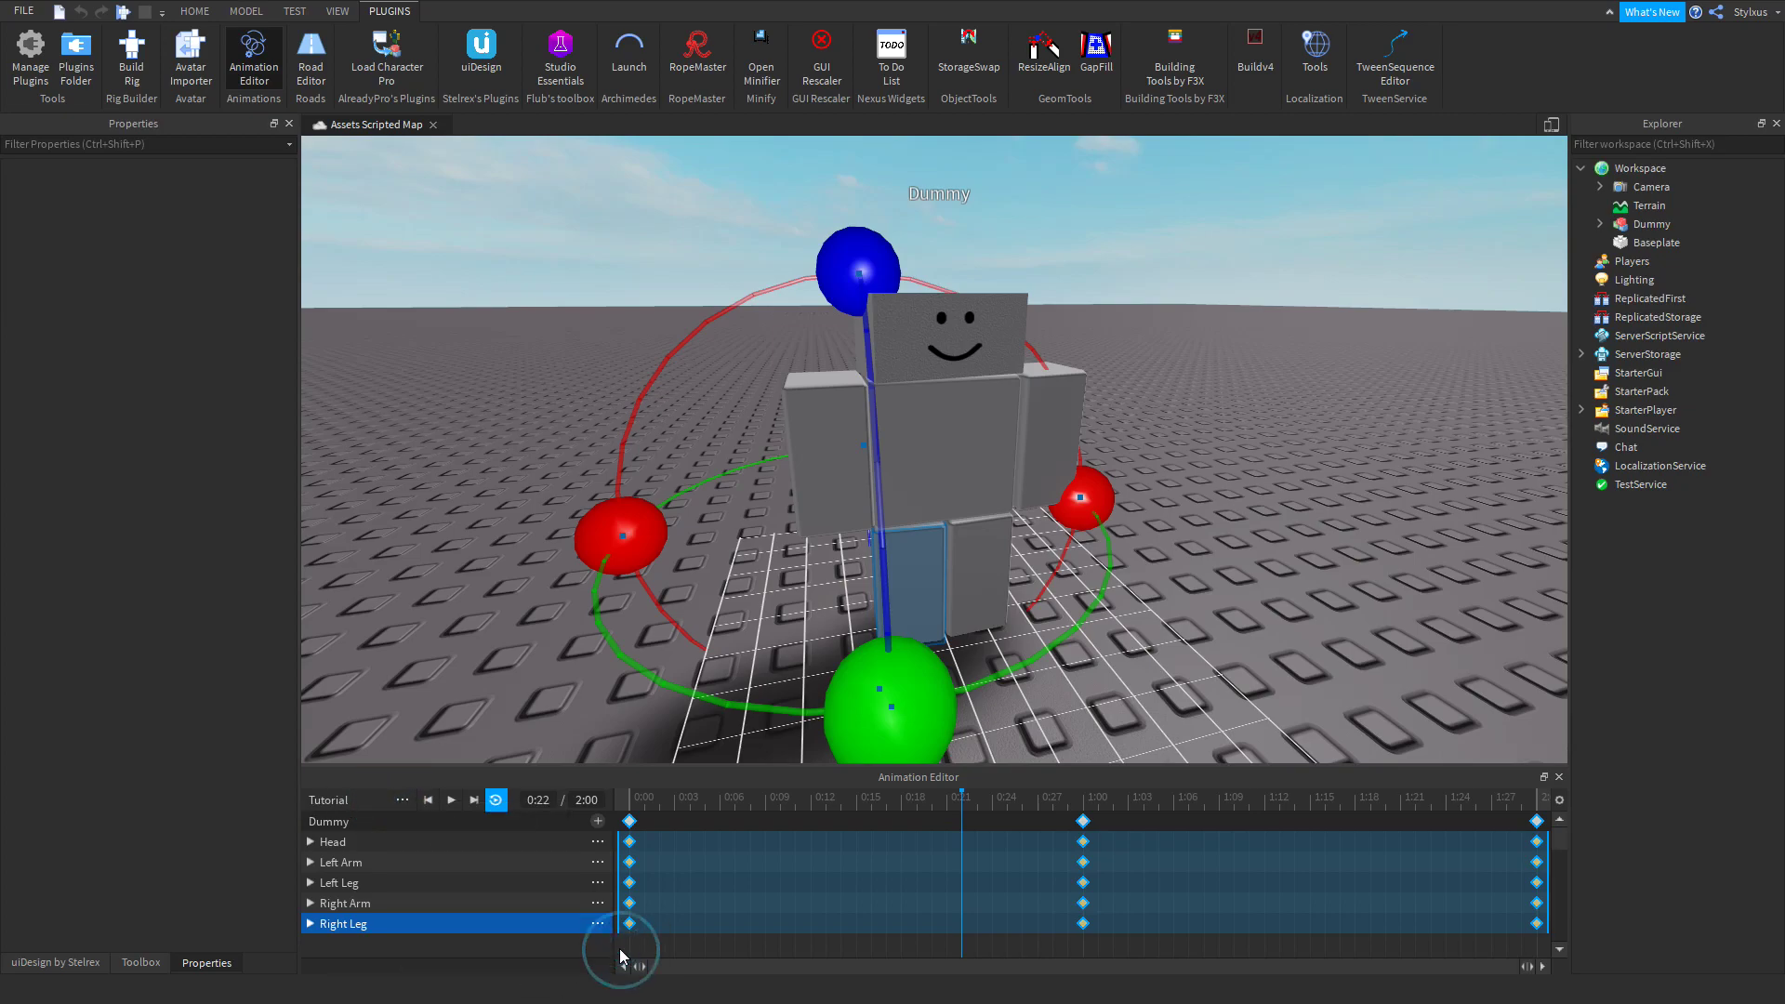
# Export the animation to Roblox under the name "Tutorial" and copy its share link
pyautogui.click(402, 800)
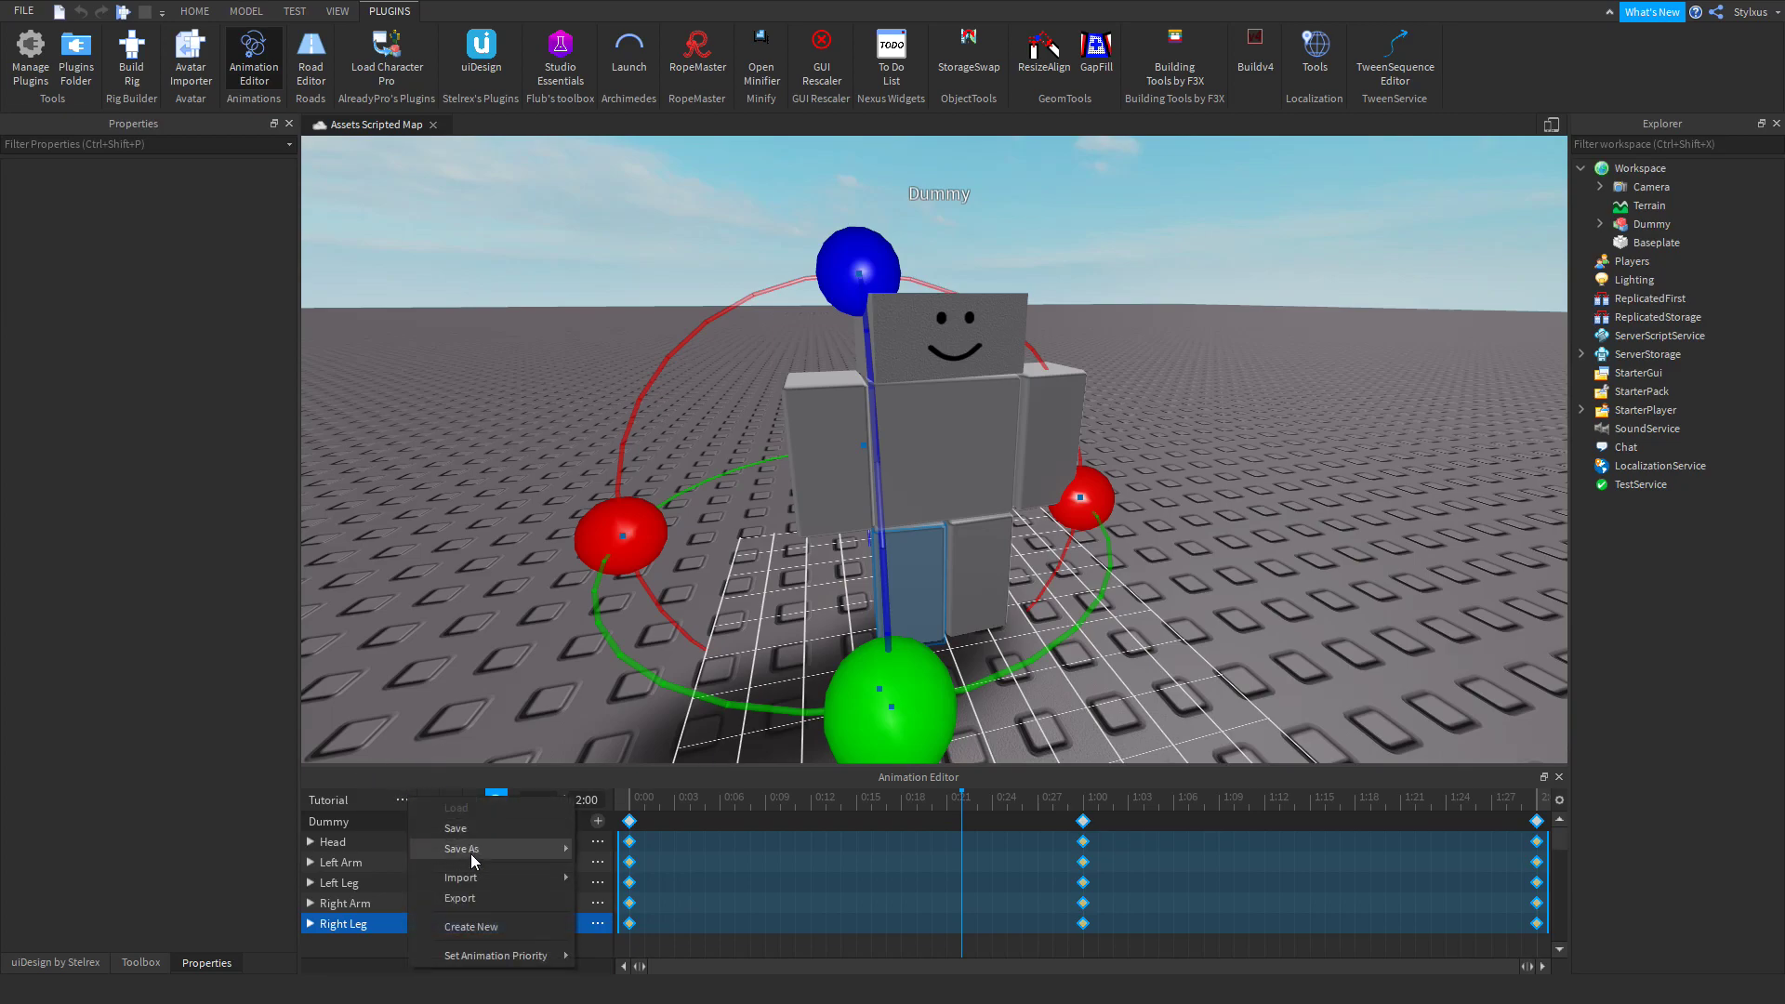
pyautogui.click(484, 900)
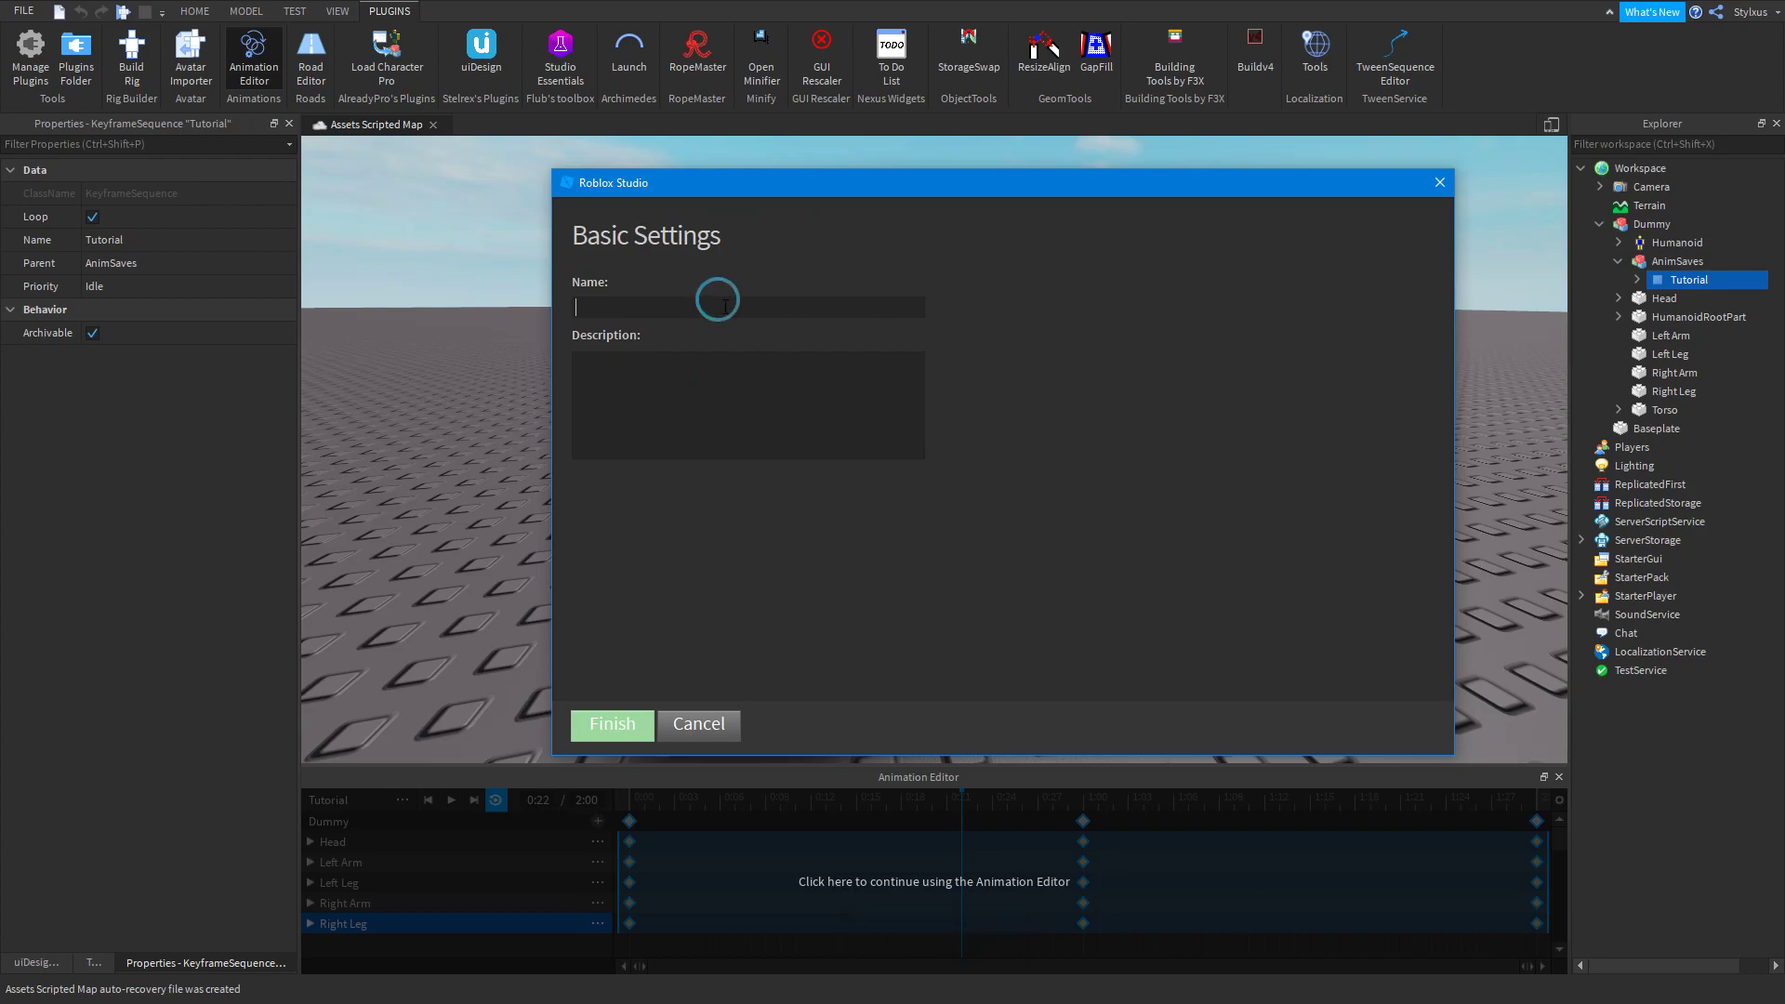
pyautogui.write('Tutorial')
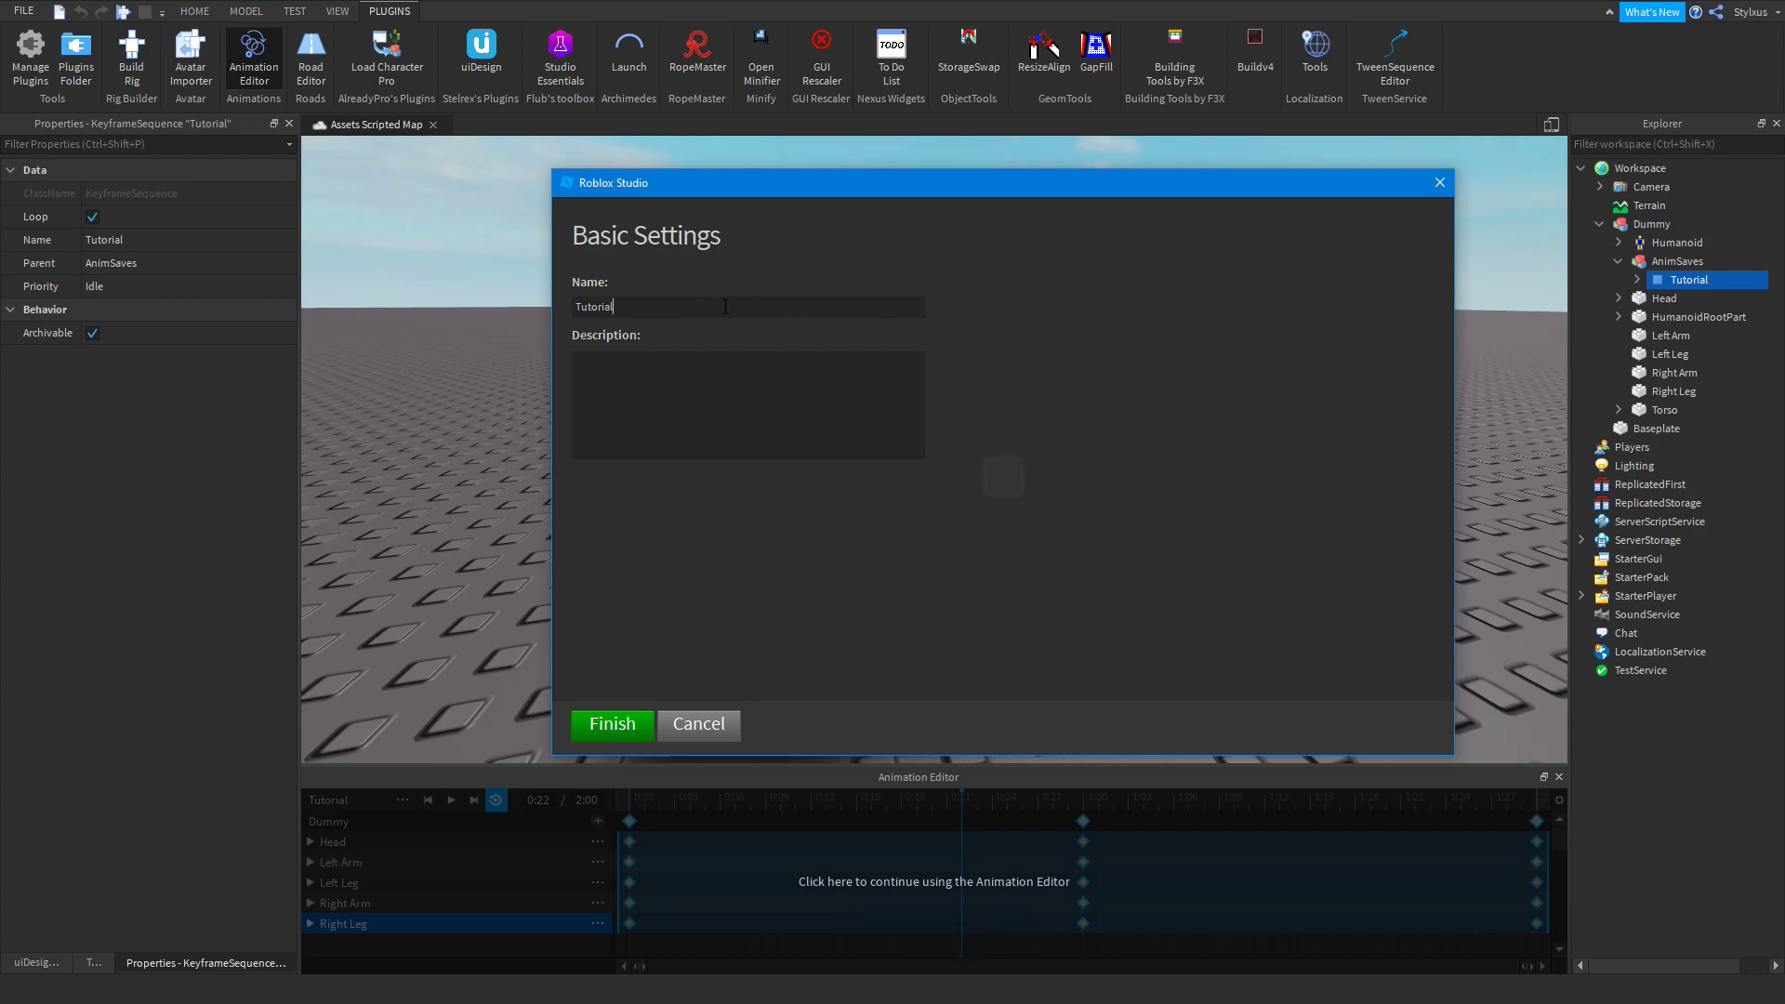
pyautogui.press('Return')
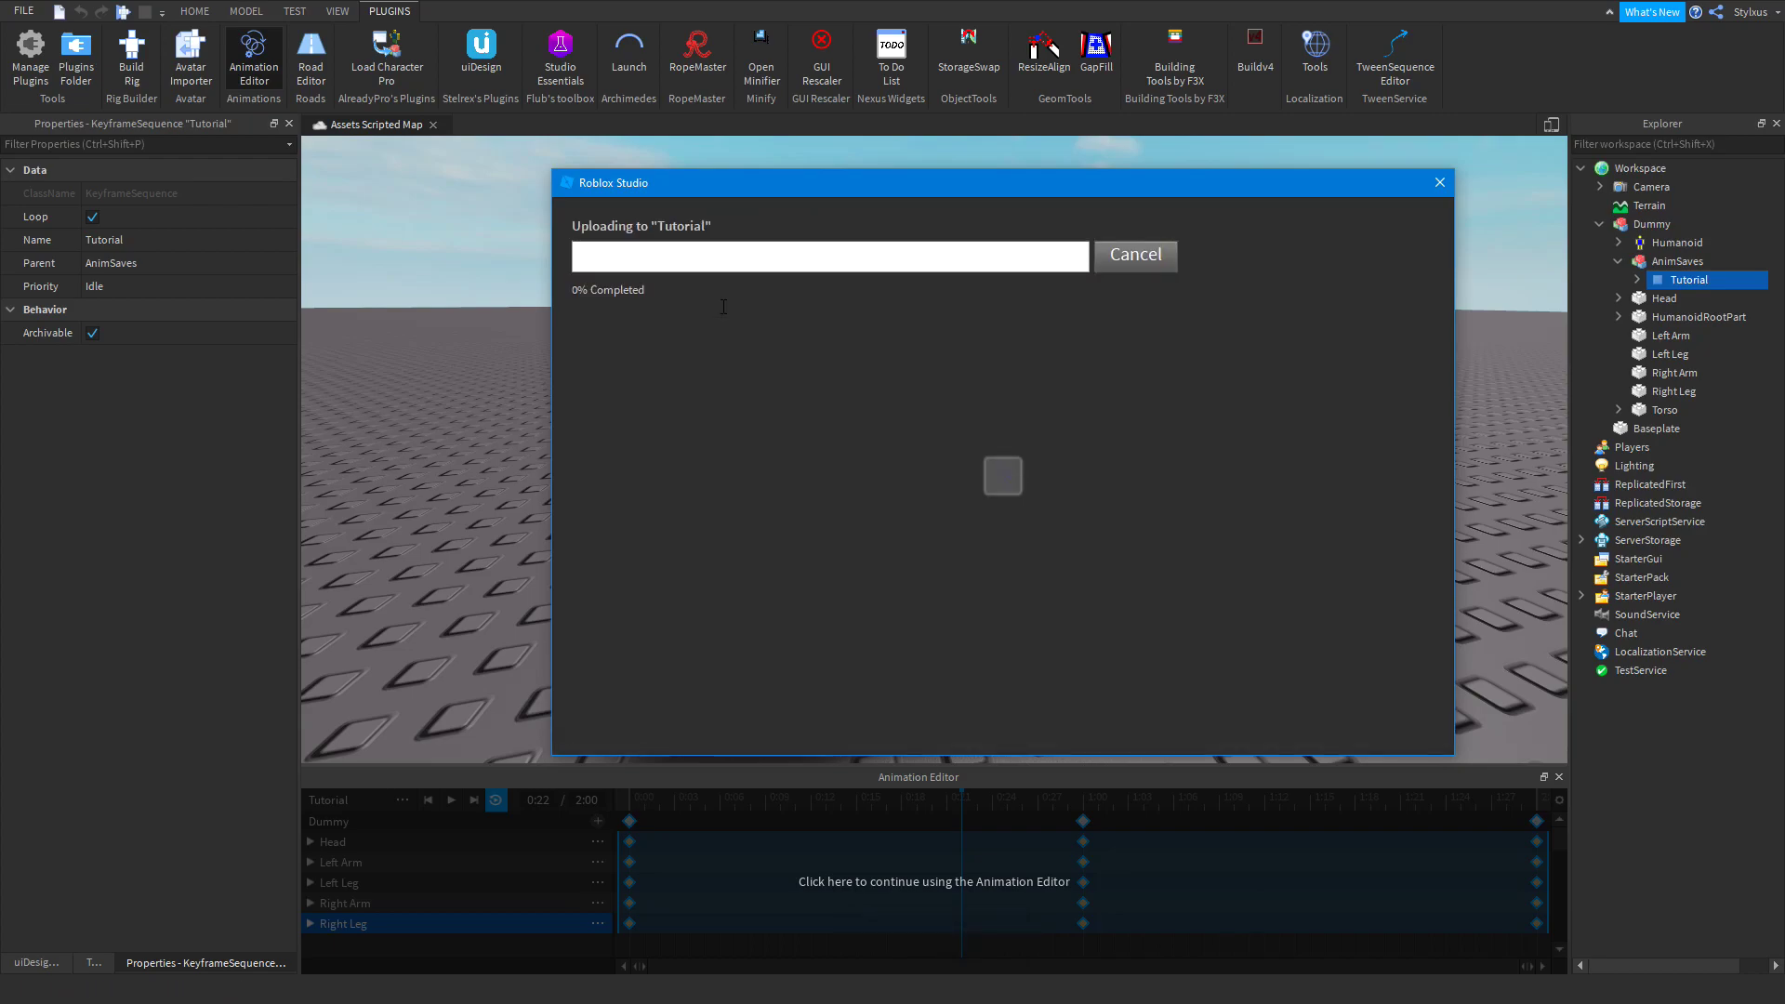
pyautogui.click(863, 372)
pyautogui.hotkey('ctrl', 'c')
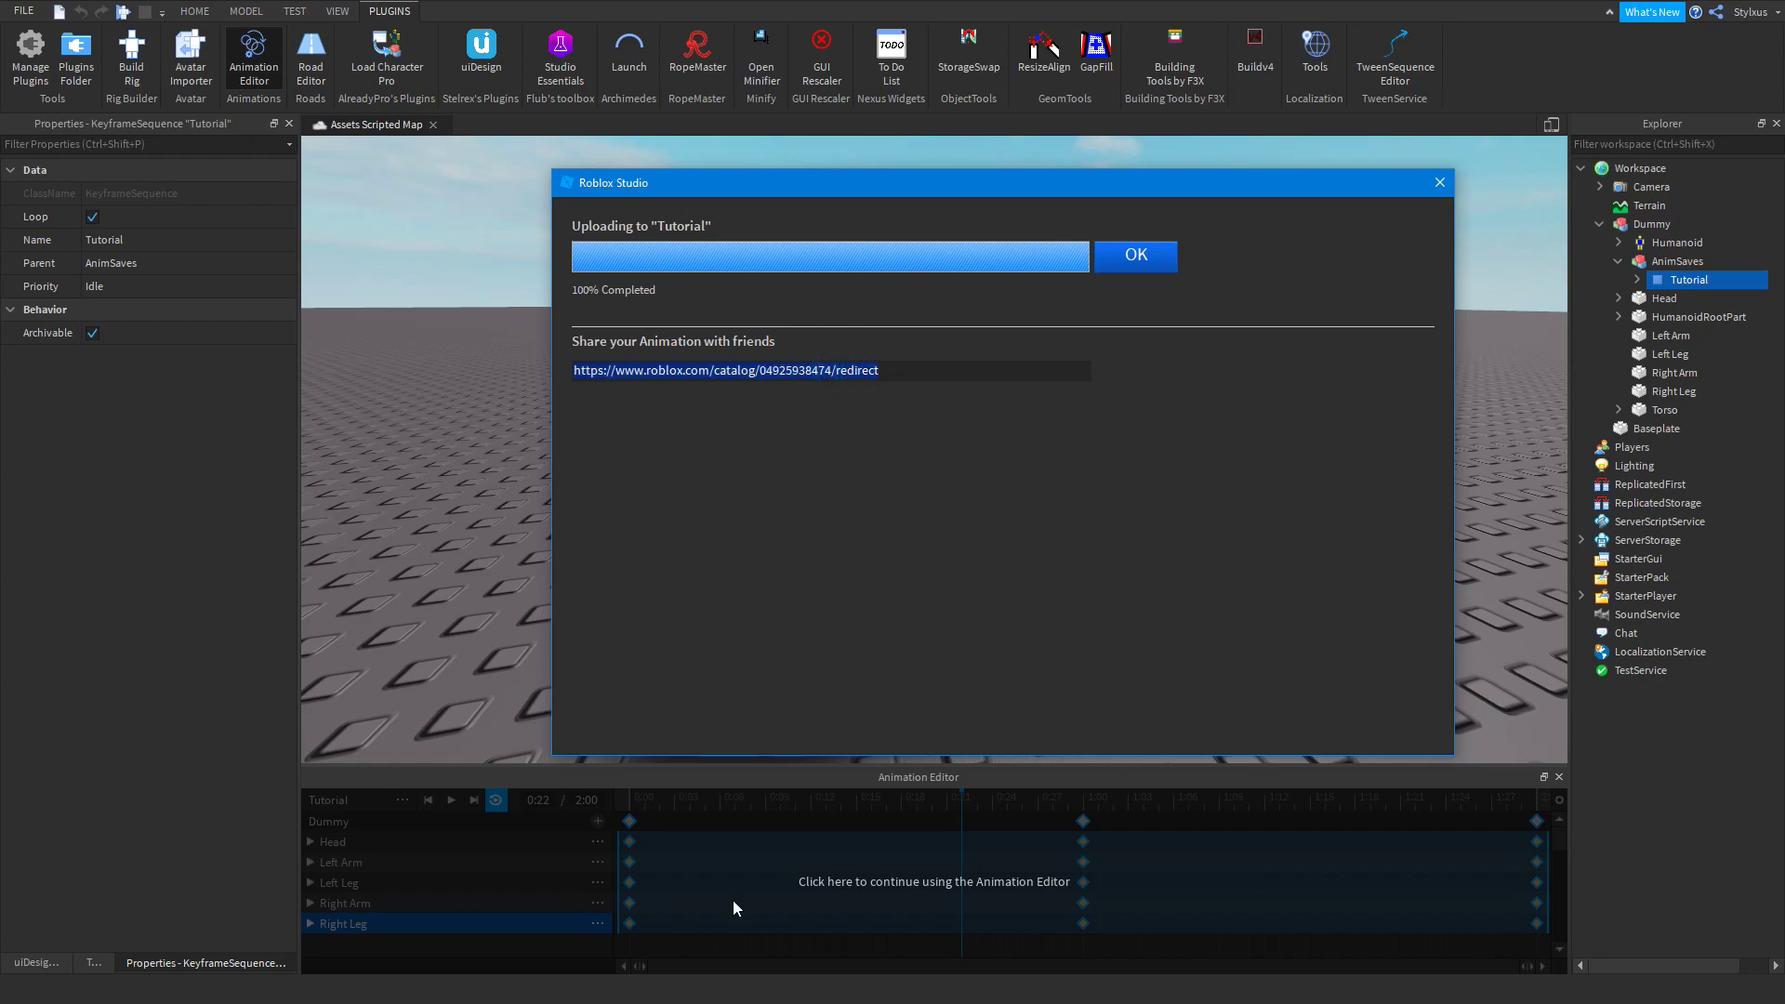
# Switch to Chrome, open the copied animation share link, and select the asset ID in the page address
pyautogui.hotkey('alt', 'Tab')
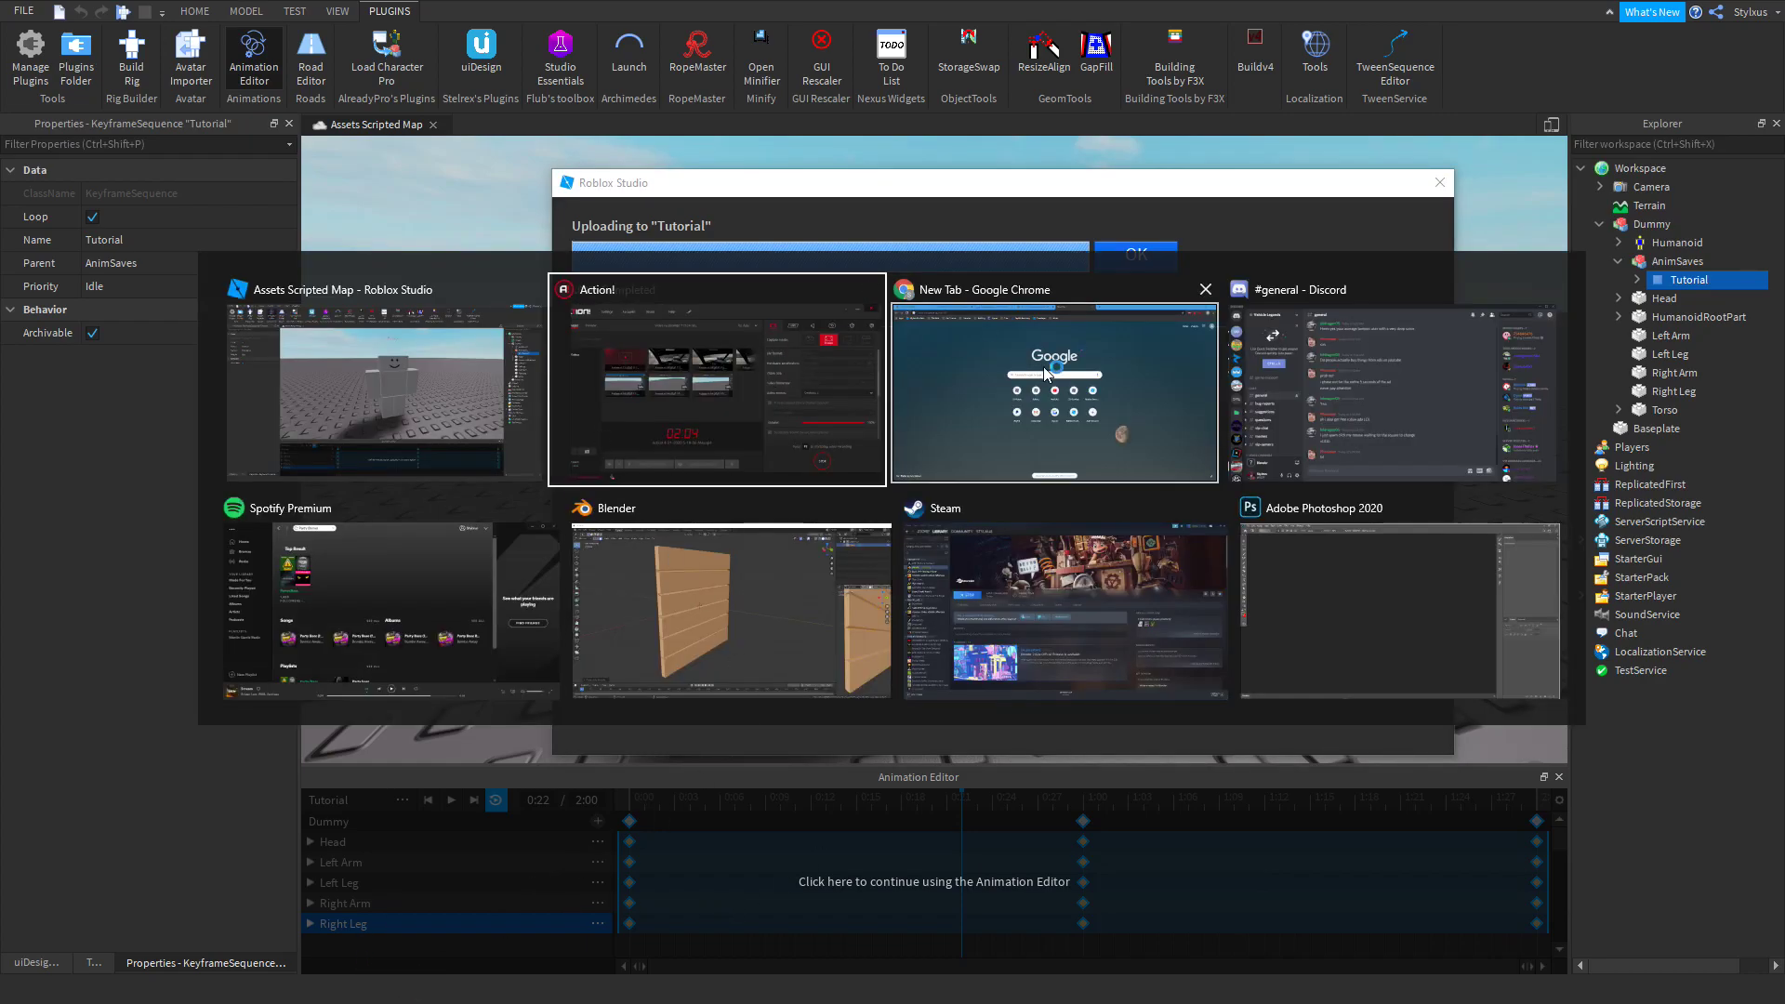
pyautogui.click(1006, 374)
pyautogui.hotkey('ctrl', 'v')
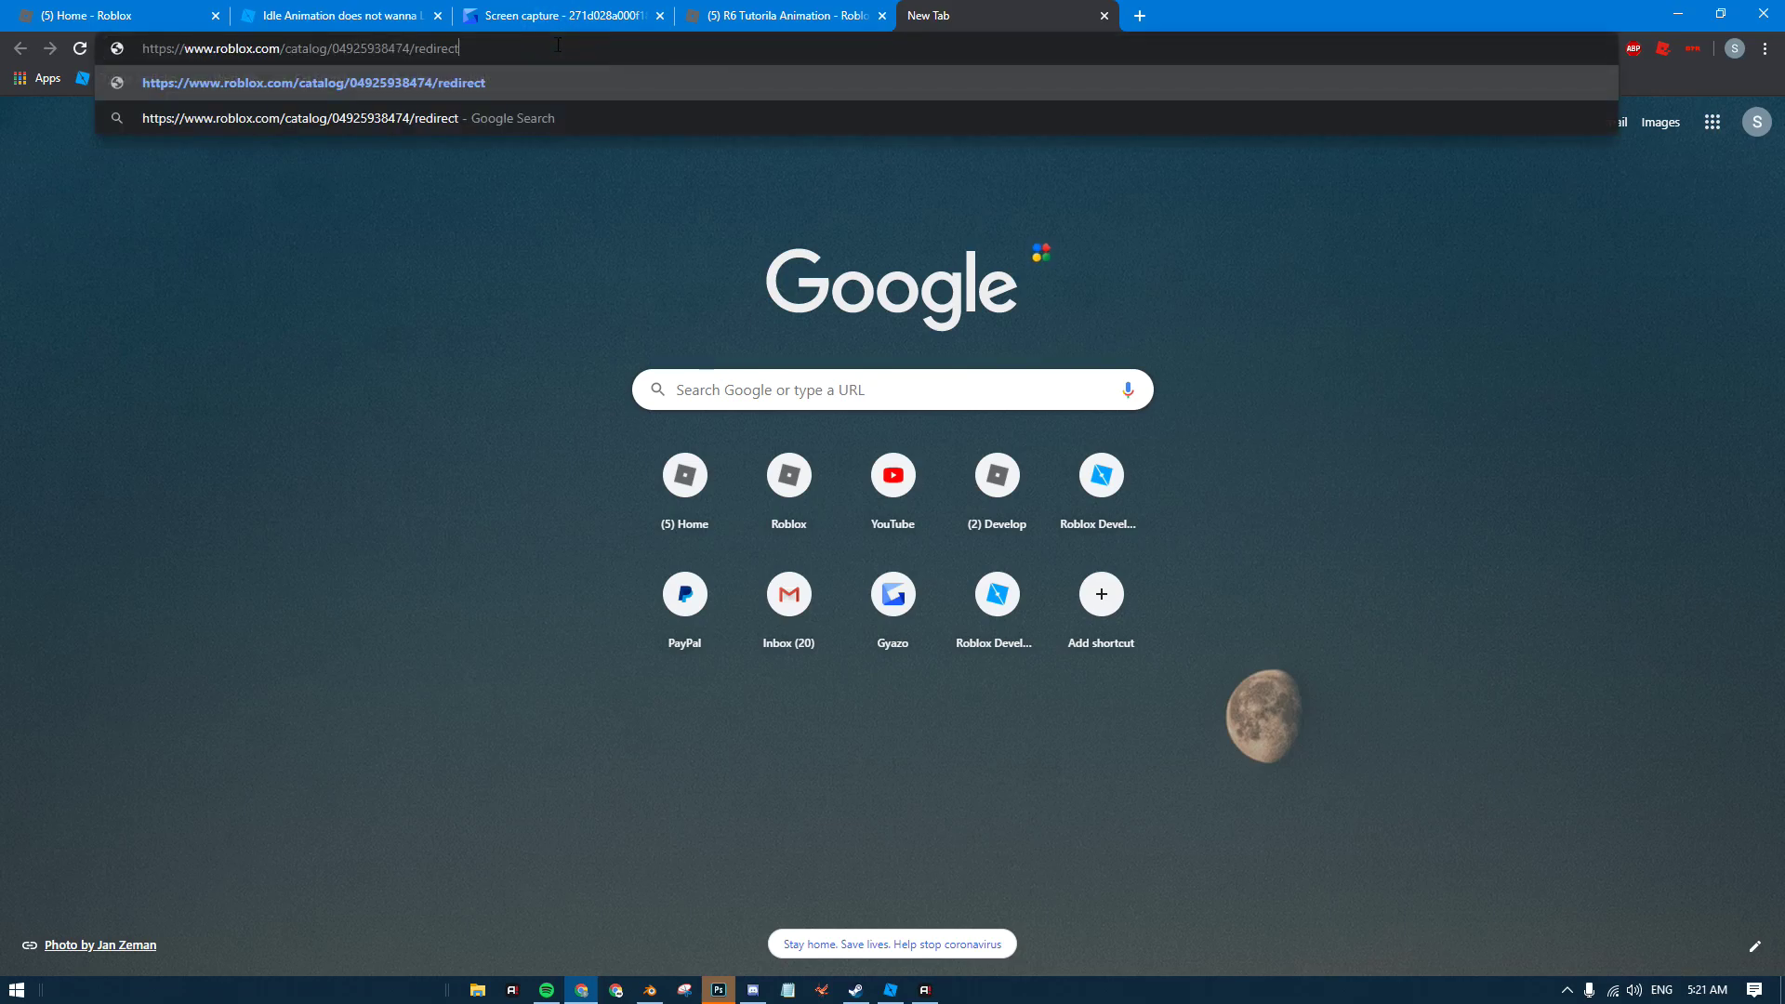
pyautogui.press('Return')
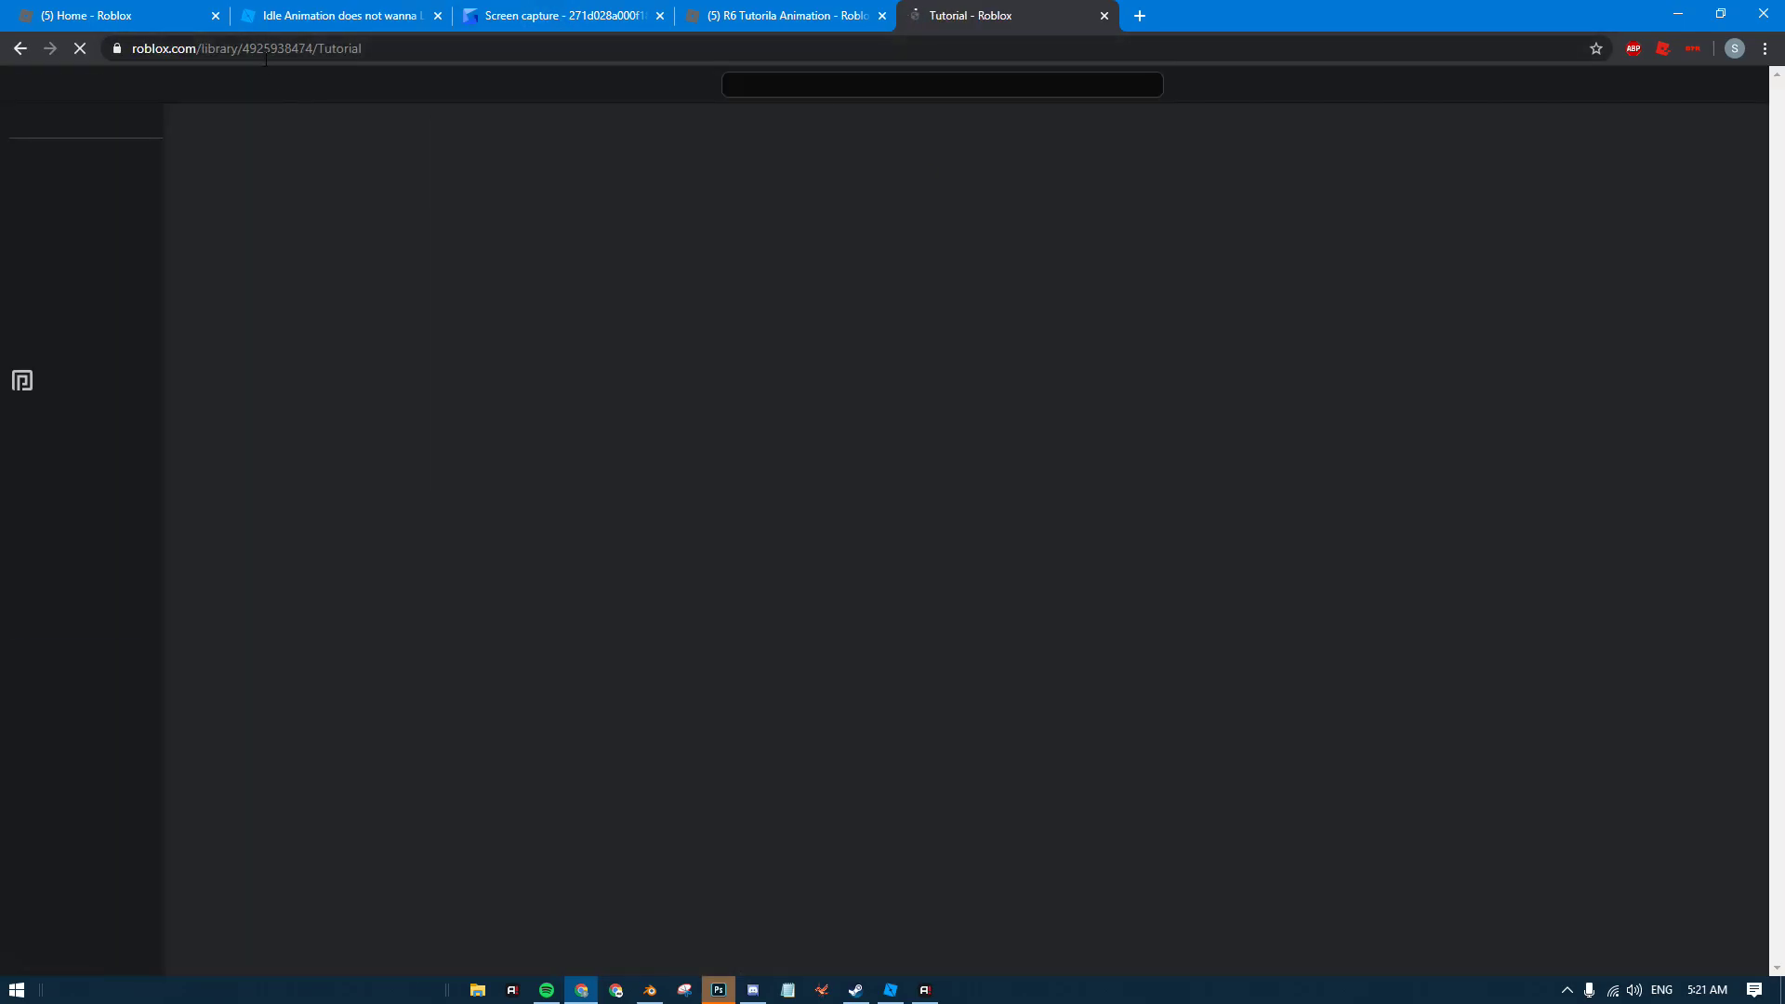
pyautogui.click(269, 49)
pyautogui.doubleClick(270, 49)
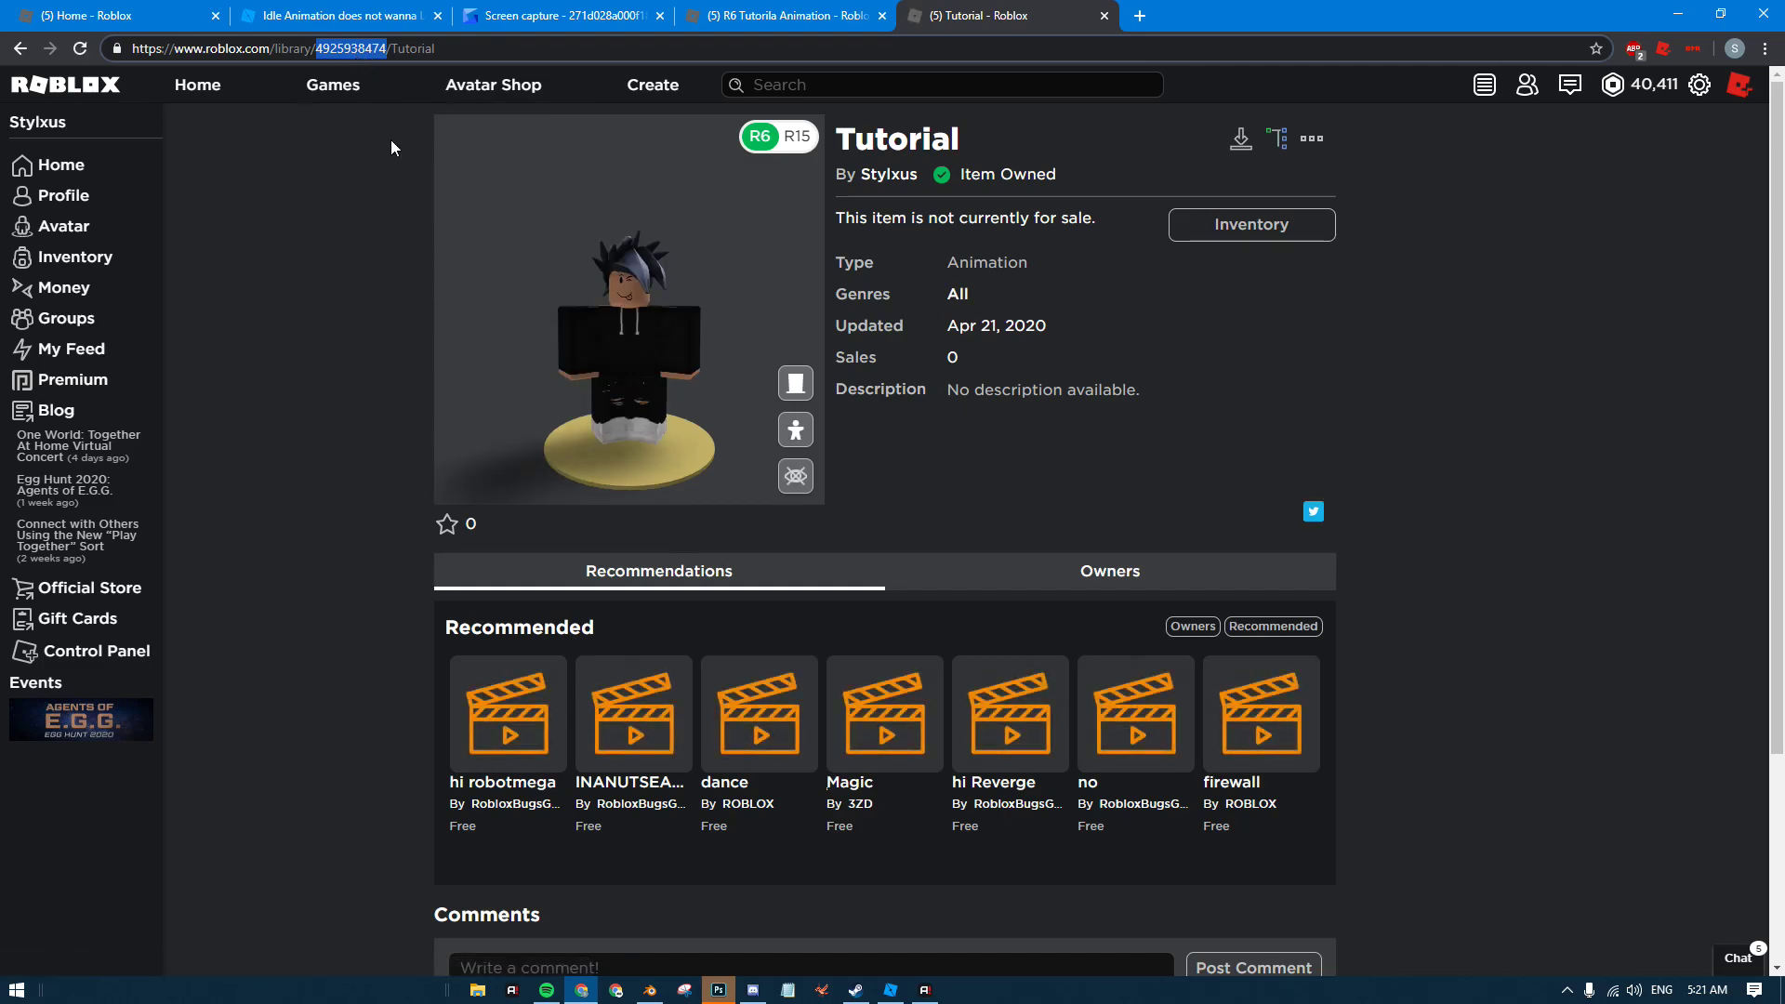
# Return to Roblox Studio, dismiss the finished upload dialog, and close the Animation Editor
pyautogui.click(1661, 16)
pyautogui.click(1137, 255)
pyautogui.click(1559, 778)
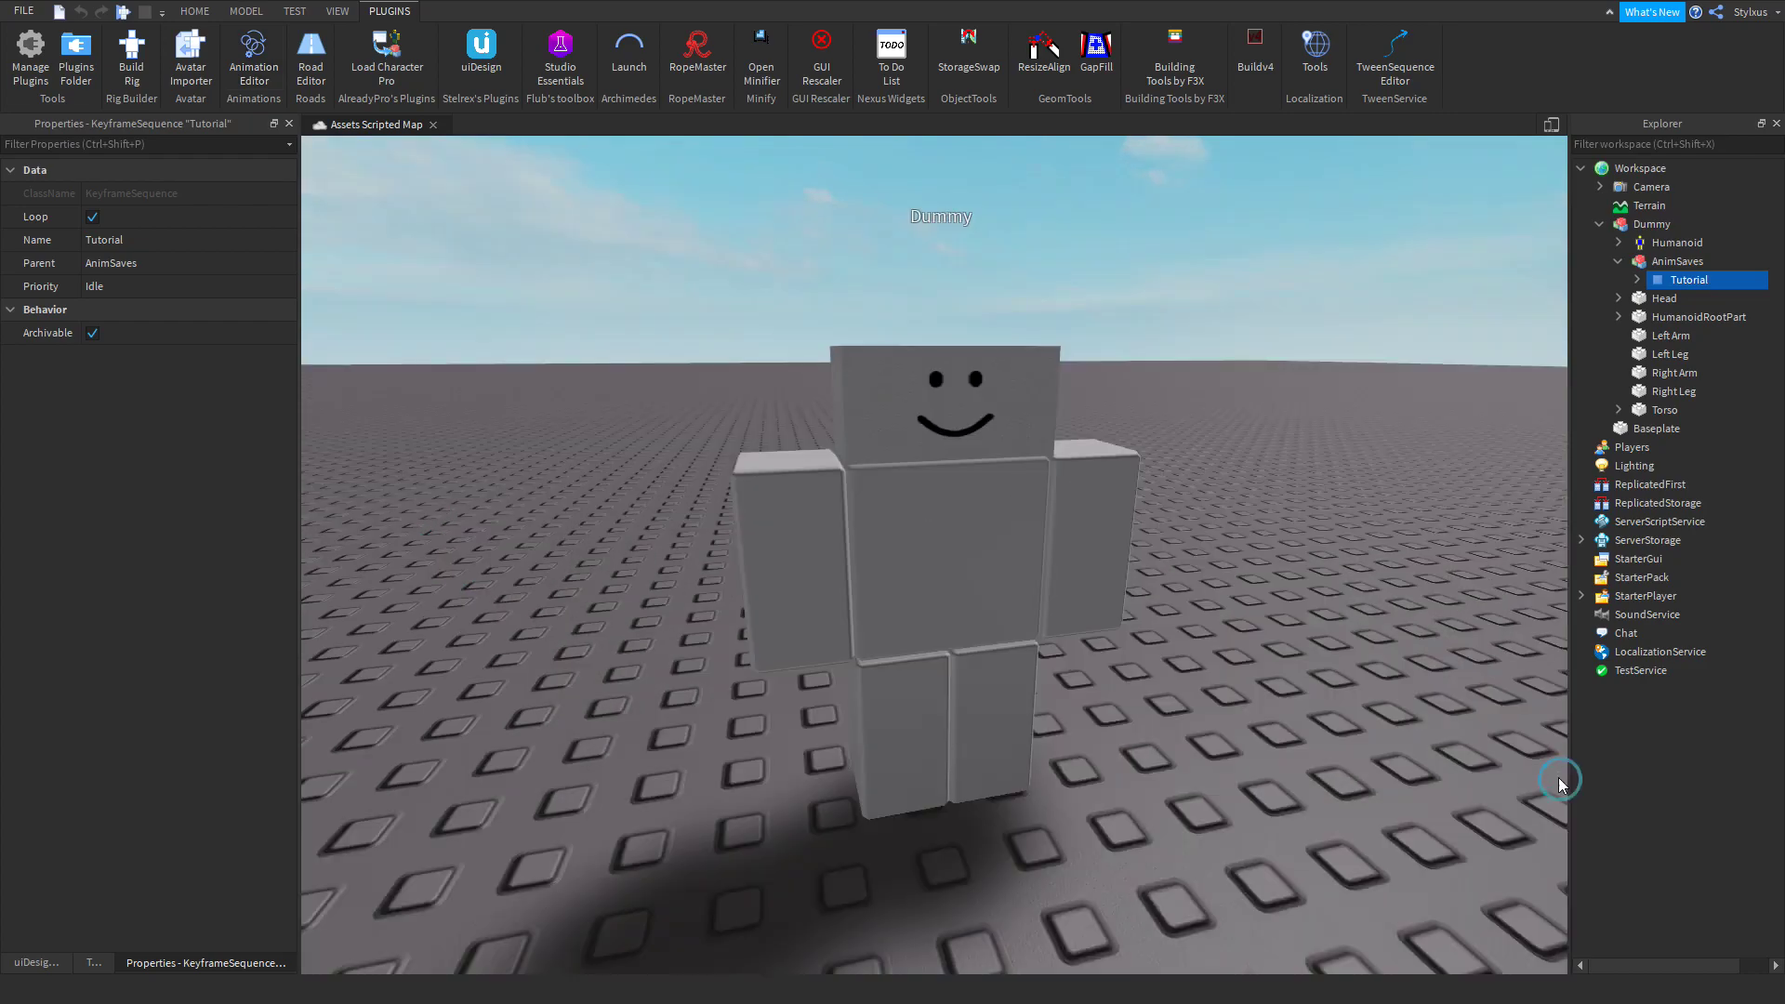
# Delete the Dummy model from the Workspace
pyautogui.click(868, 415)
pyautogui.moveTo(1259, 498); pyautogui.dragTo(1259, 539, button='right')
pyautogui.scroll(-3, 1259, 499)
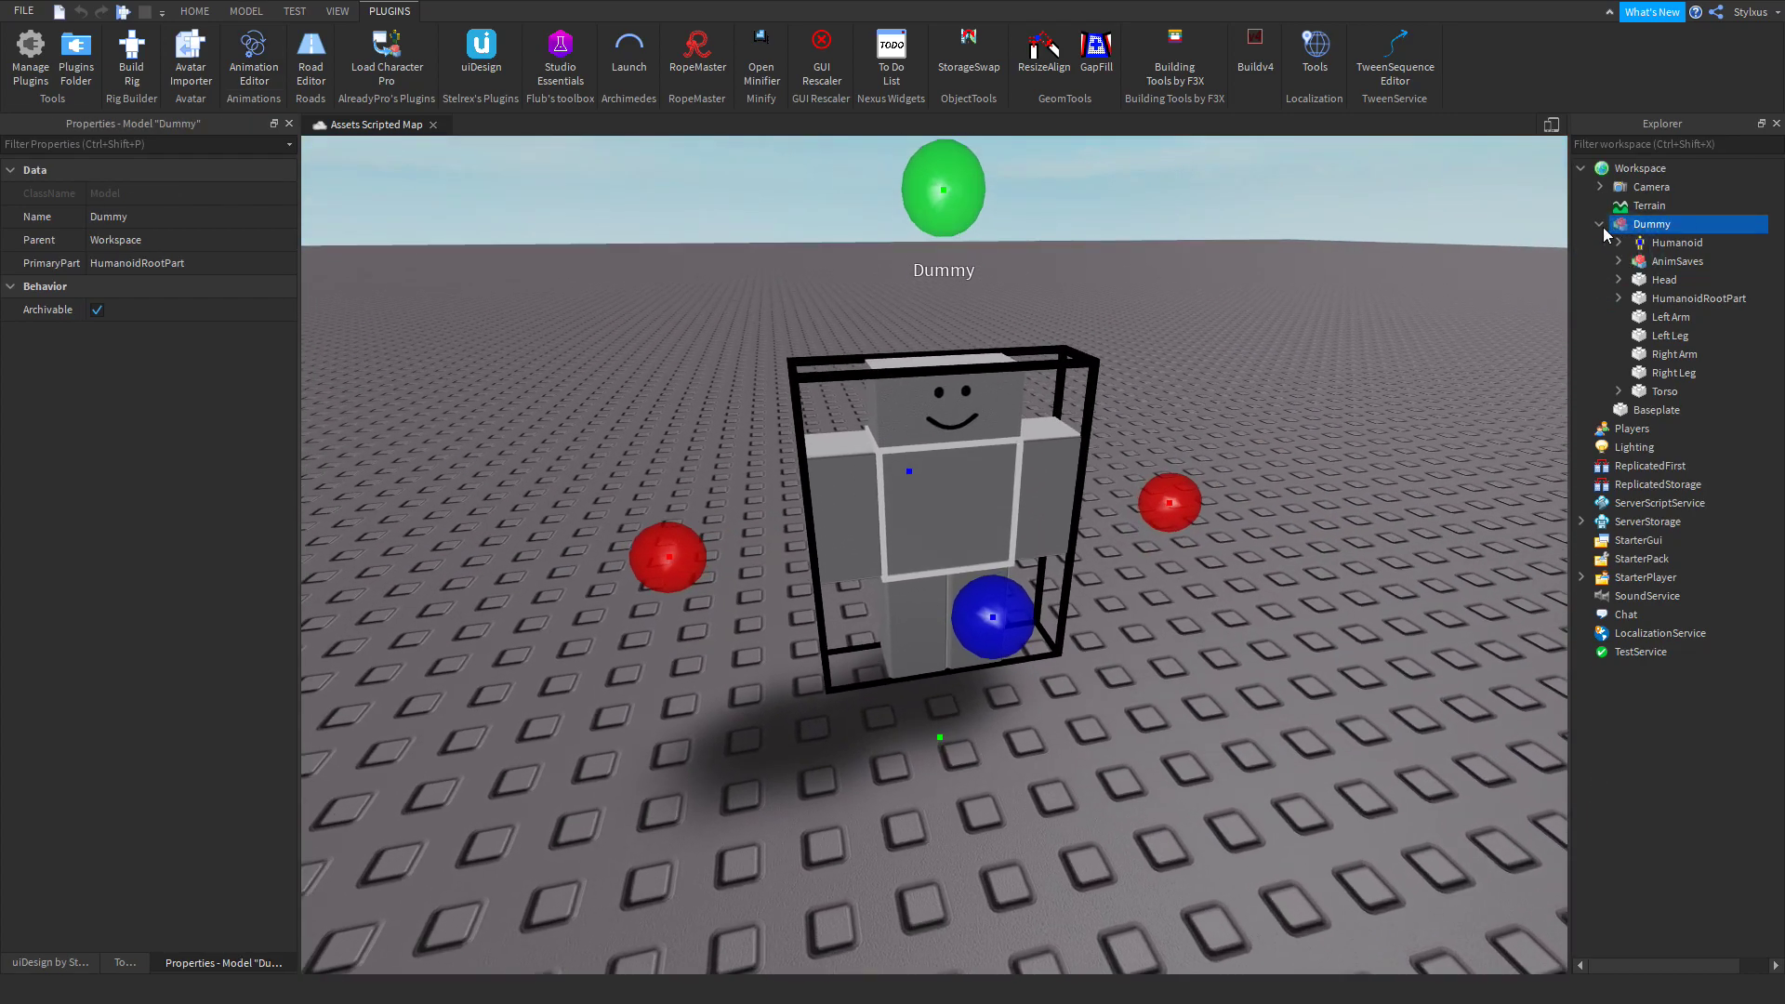
pyautogui.click(1599, 224)
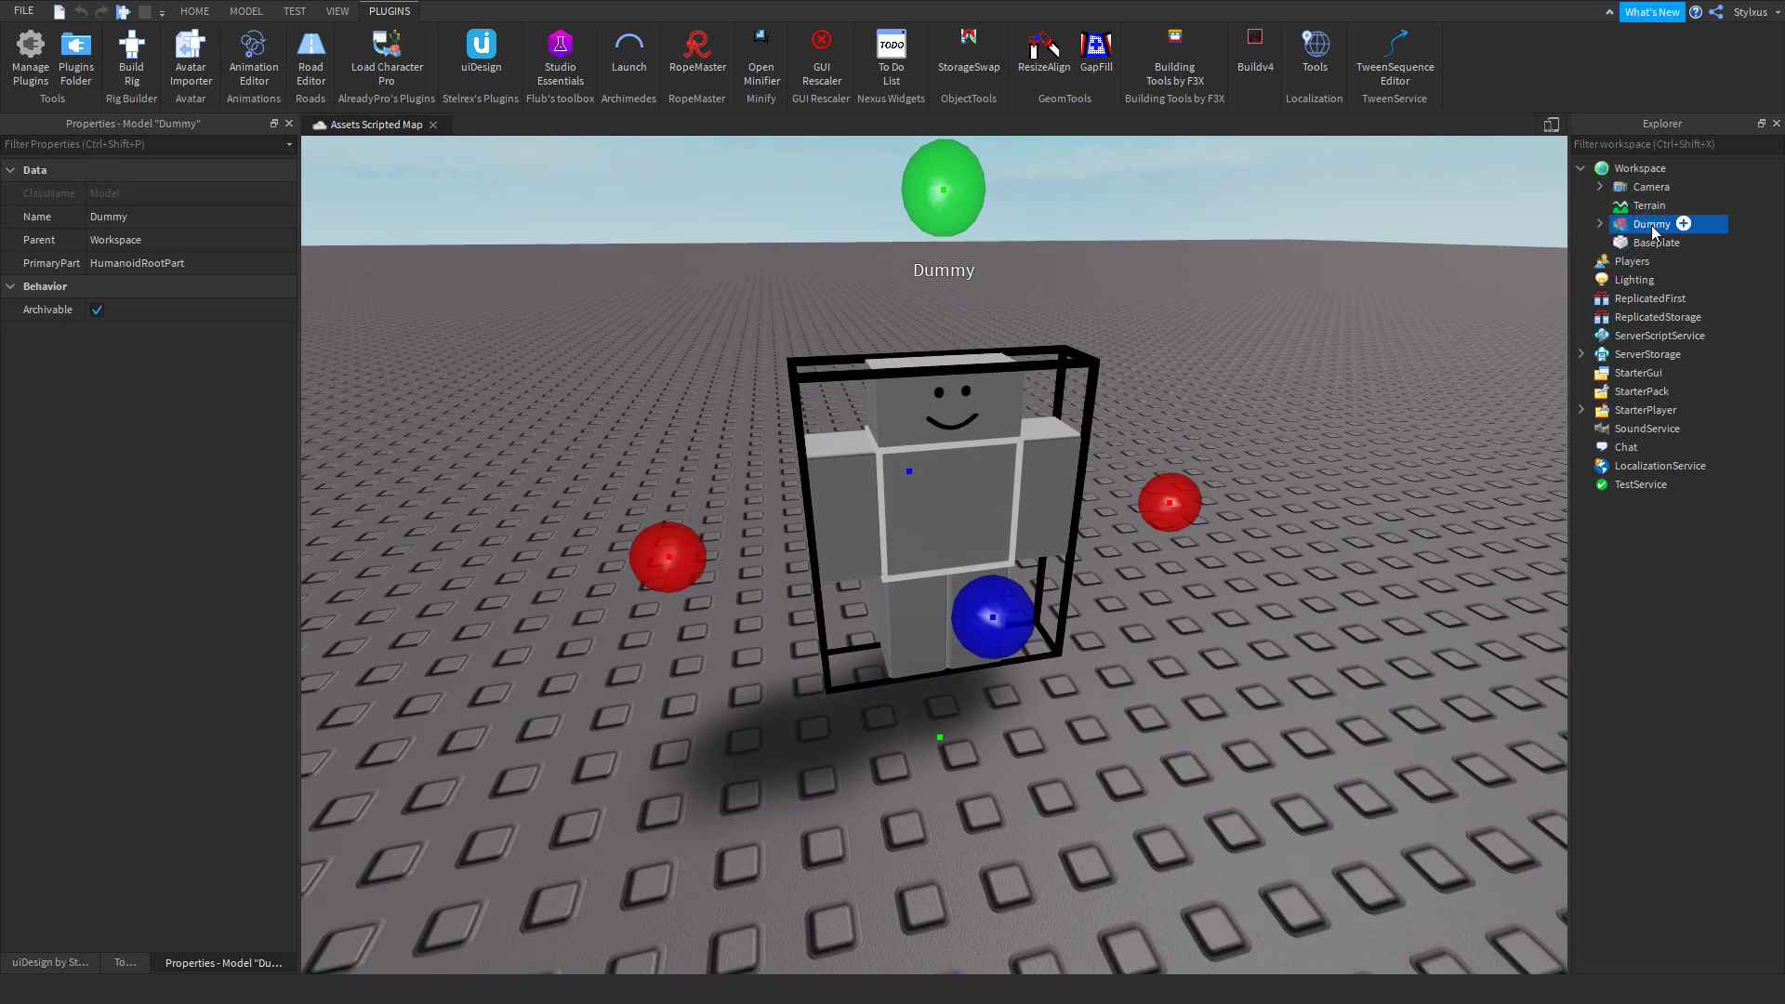
pyautogui.moveTo(865, 327); pyautogui.dragTo(855, 354, button='right')
pyautogui.scroll(-3, 884, 342)
pyautogui.click(1015, 441)
pyautogui.click(998, 440)
pyautogui.press('Delete')
# Run a playtest and copy the Animate script from the player's character in the Workspace, then stop the test
pyautogui.click(124, 12)
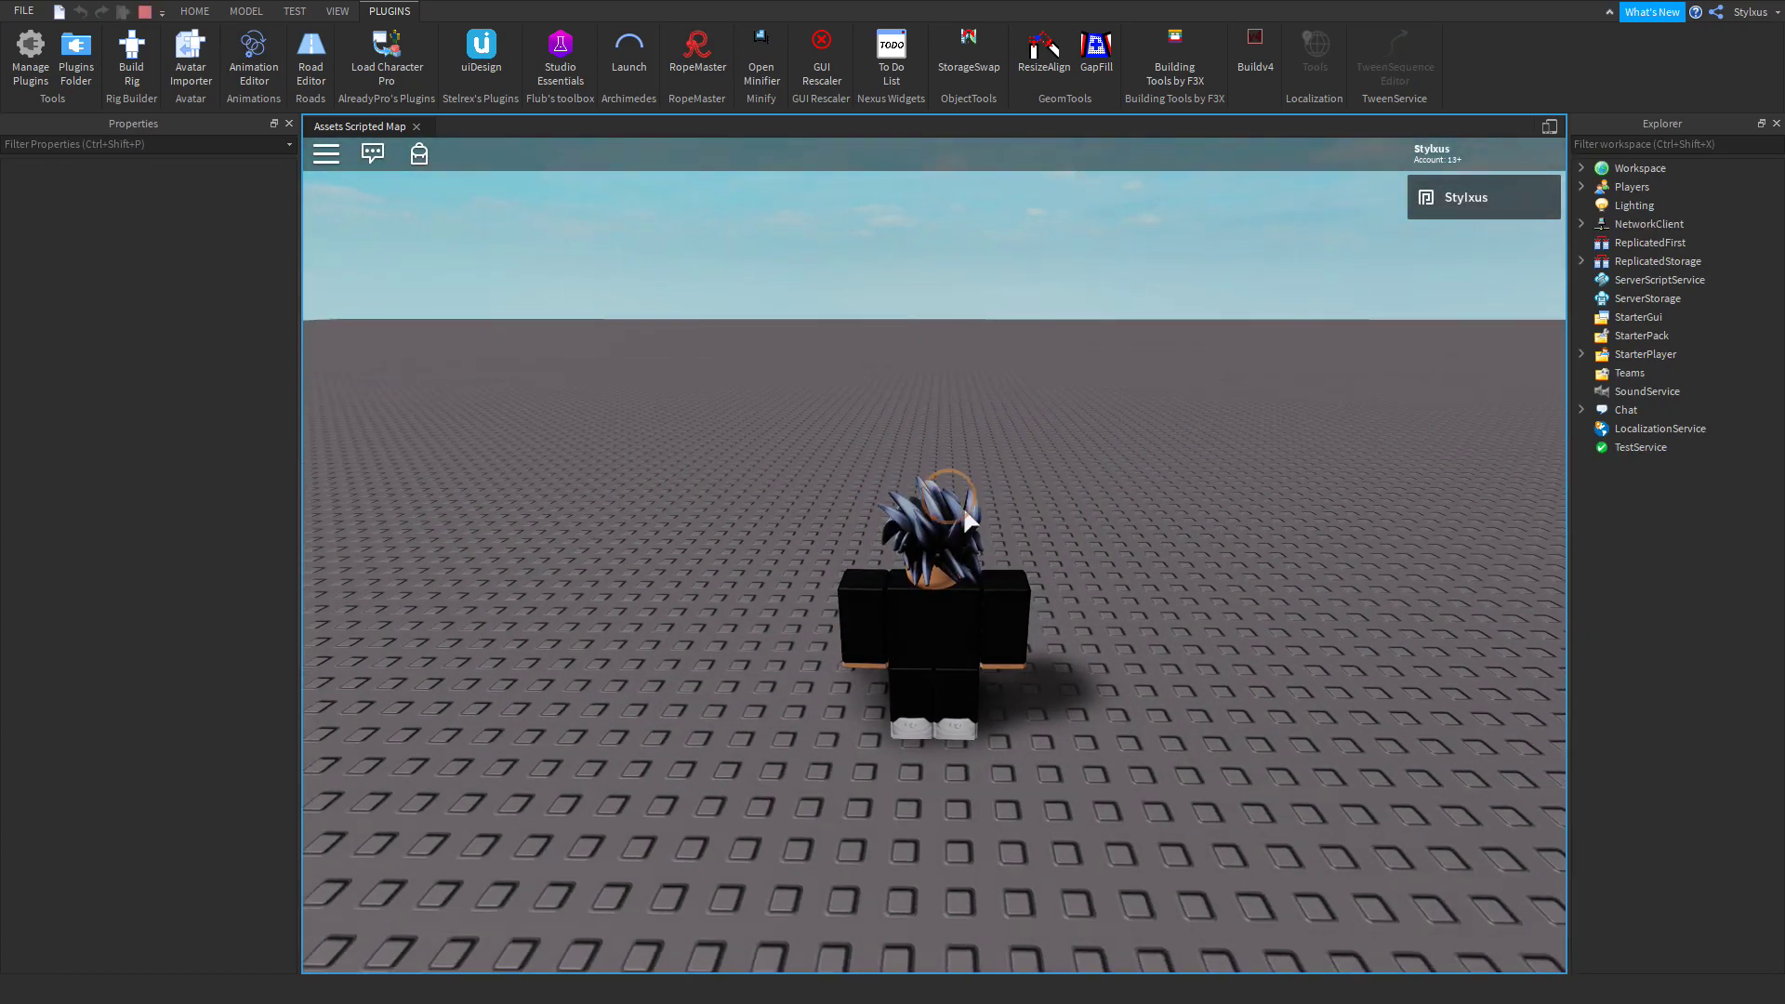
pyautogui.moveTo(988, 505); pyautogui.dragTo(994, 507, button='right')
pyautogui.click(1581, 168)
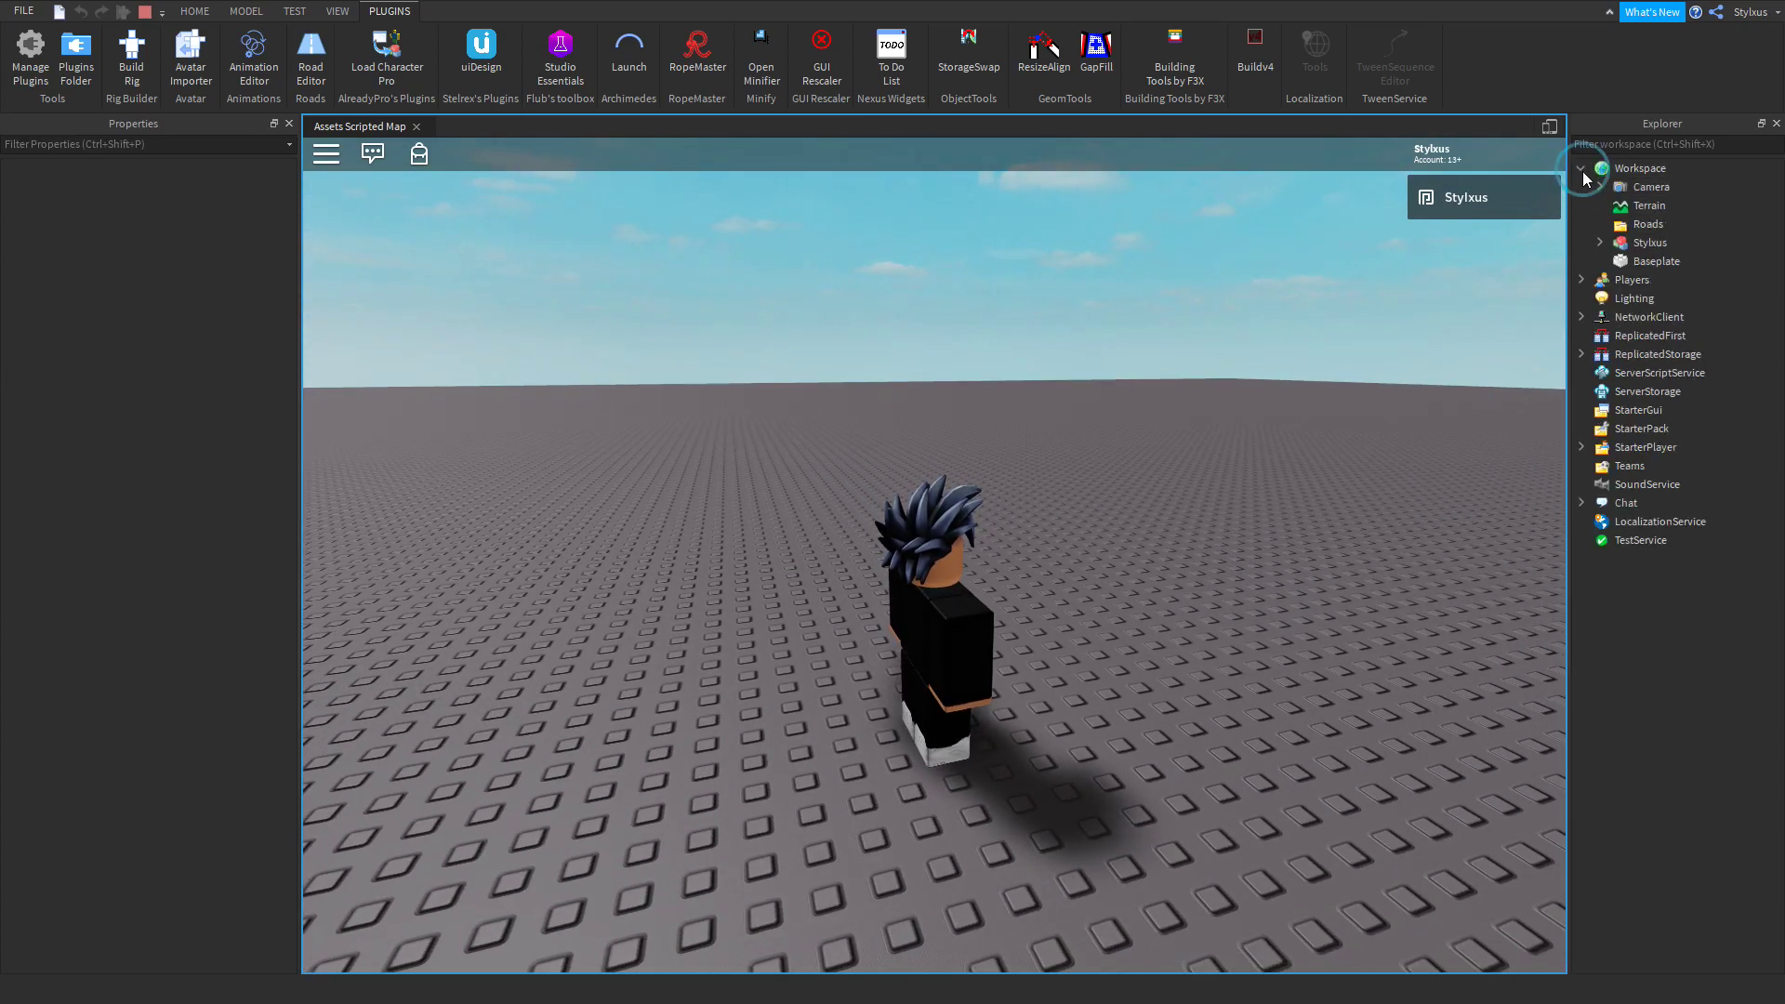
pyautogui.click(1600, 243)
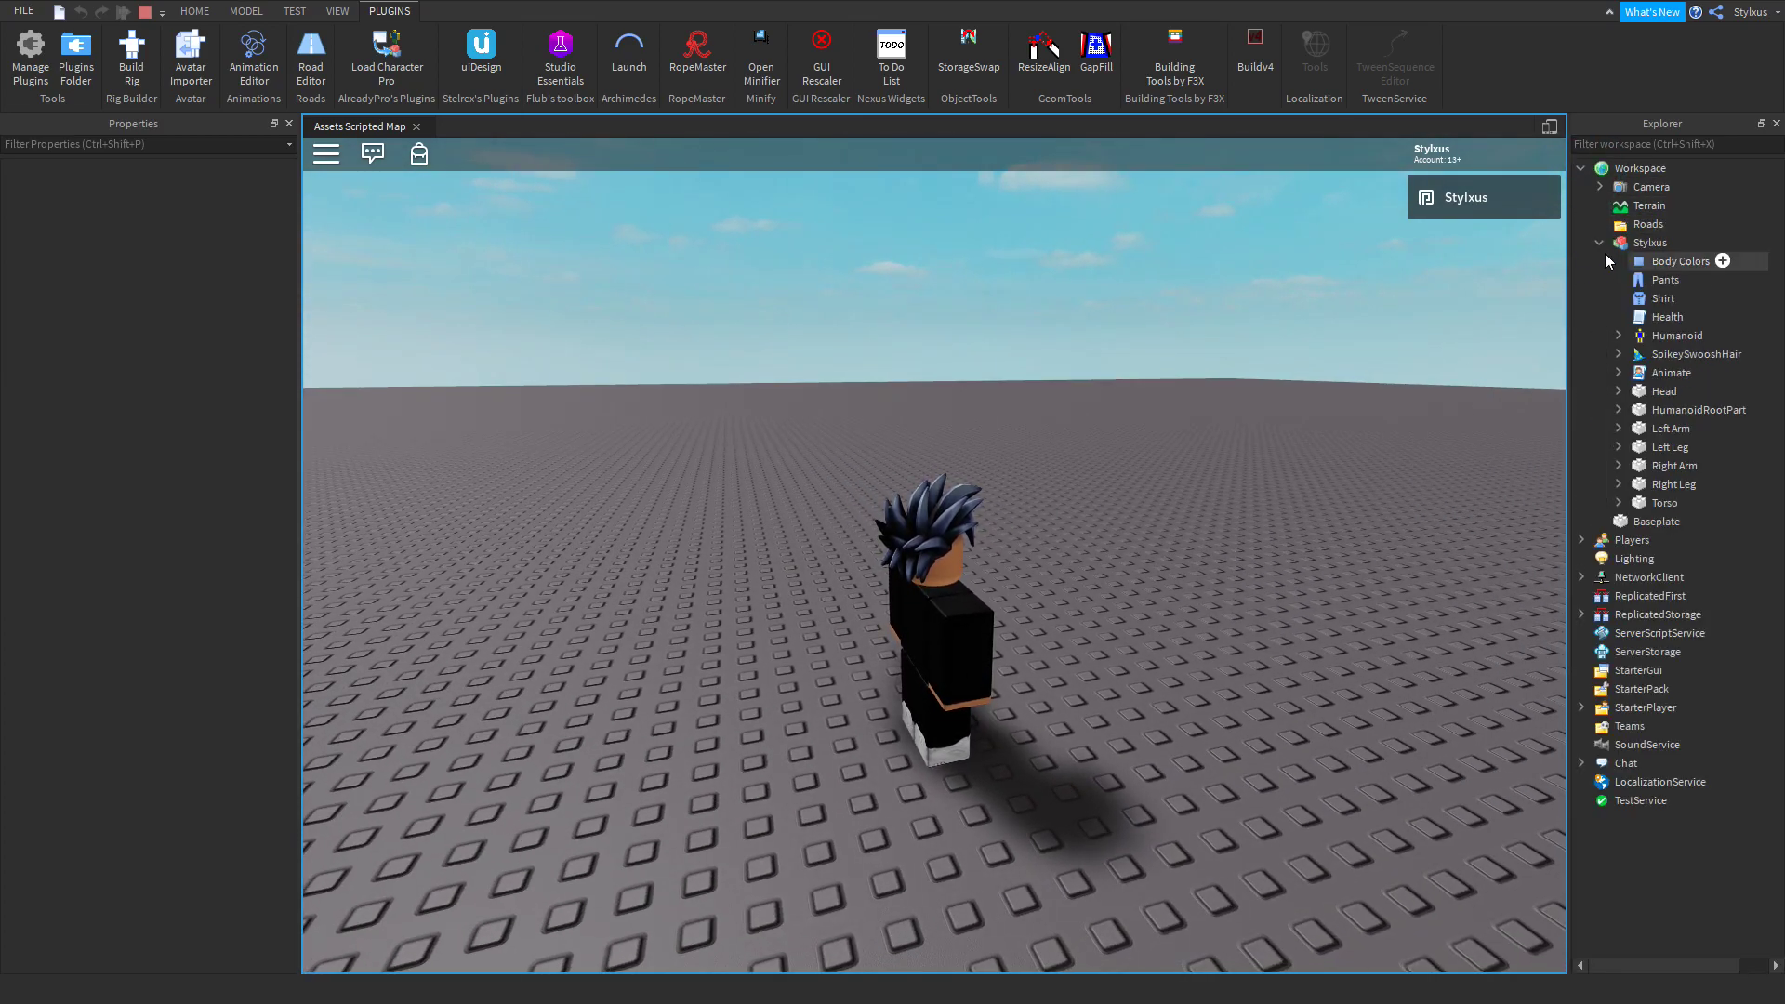
pyautogui.click(1628, 372)
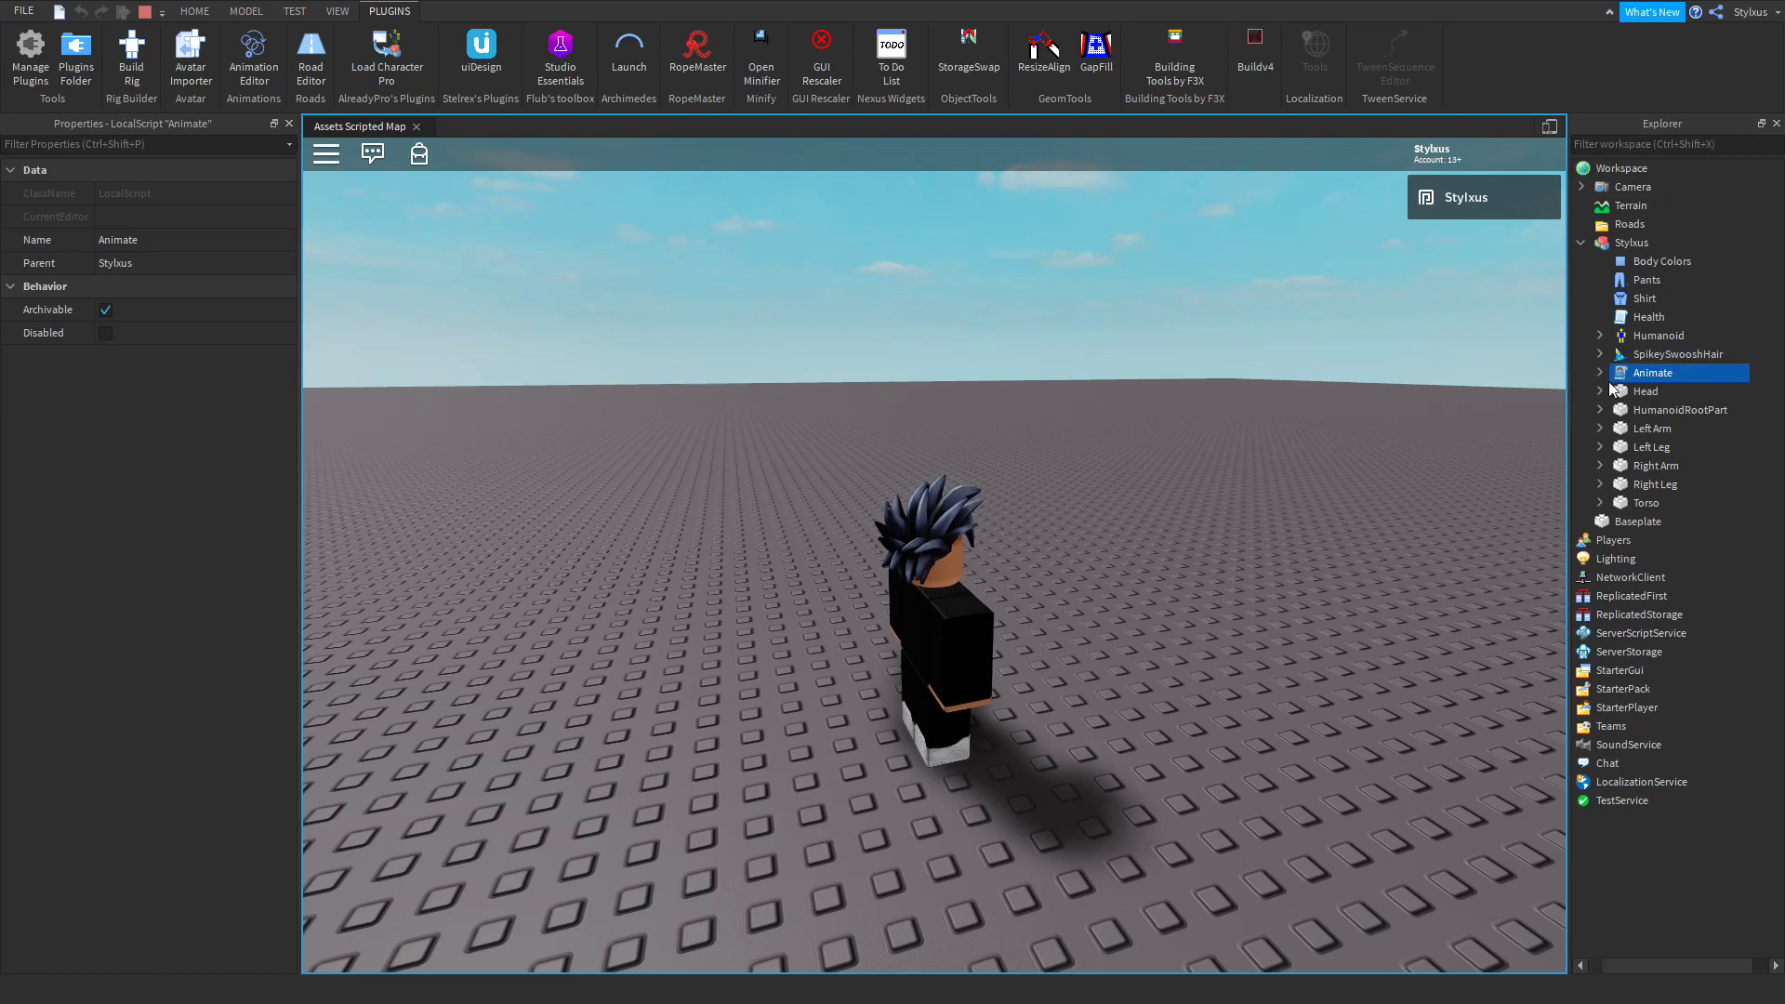
pyautogui.rightClick(1641, 373)
pyautogui.click(1619, 430)
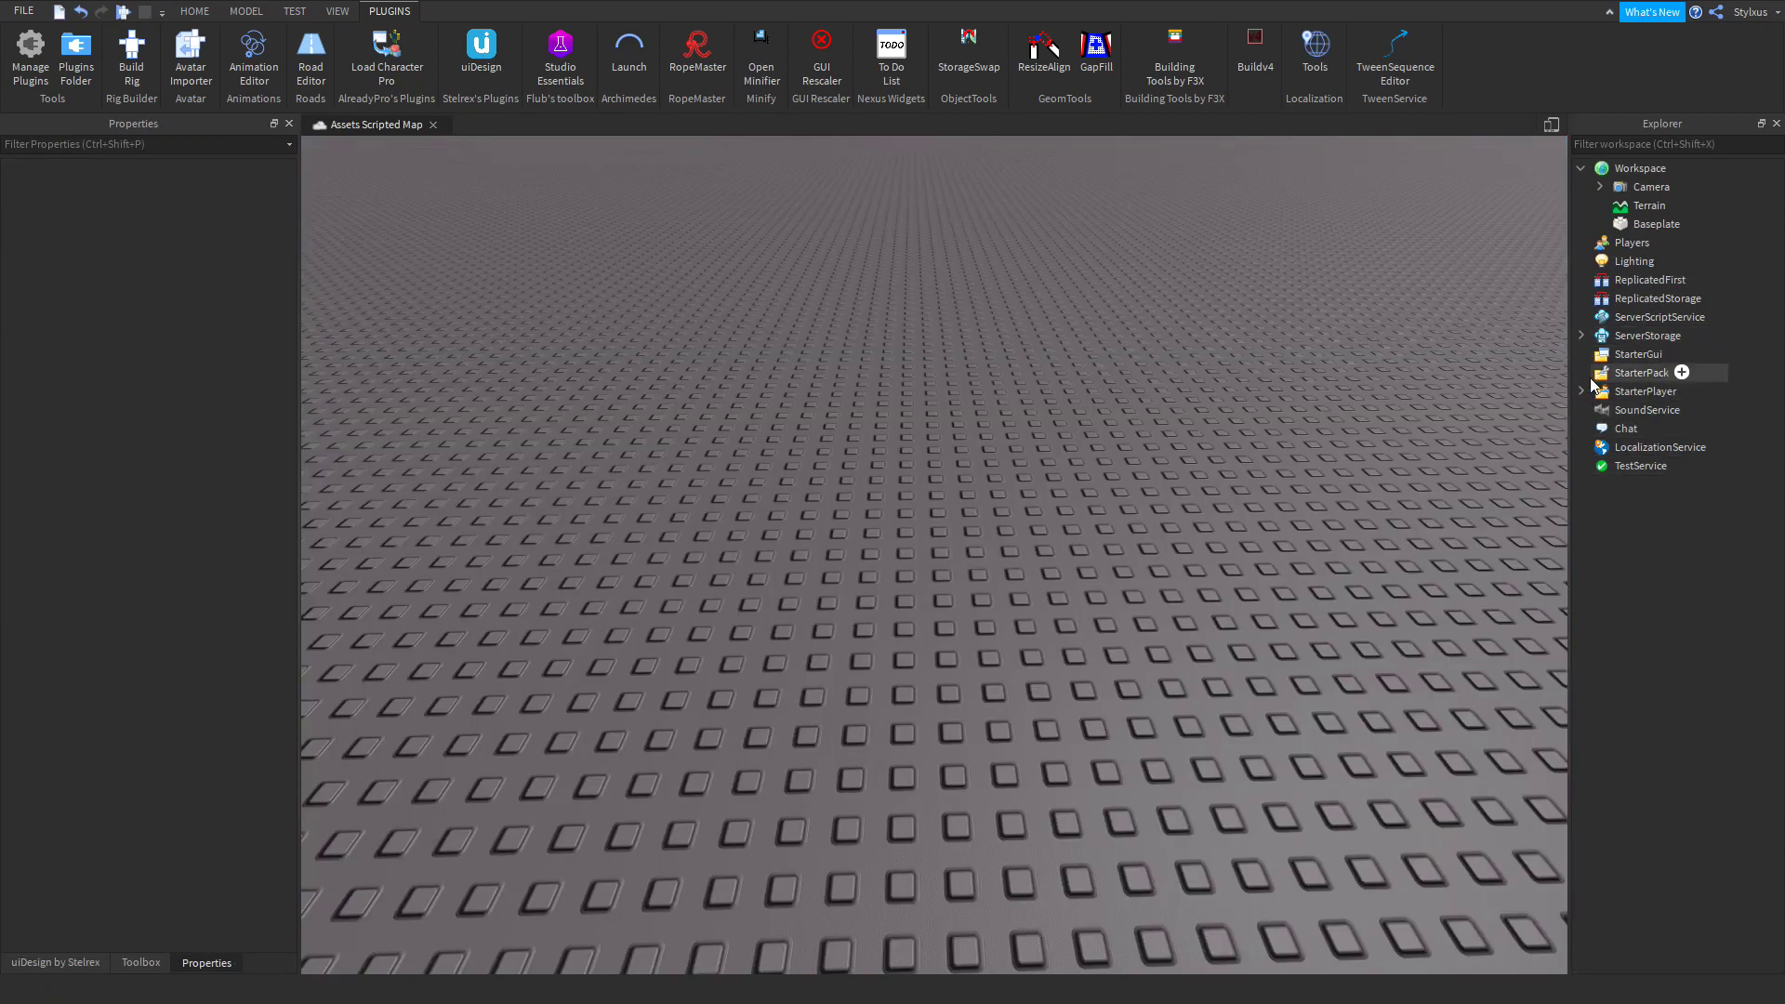
# Paste the copied Animate script into StarterCharacterScripts under StarterPlayer
pyautogui.click(1582, 390)
pyautogui.click(1674, 412)
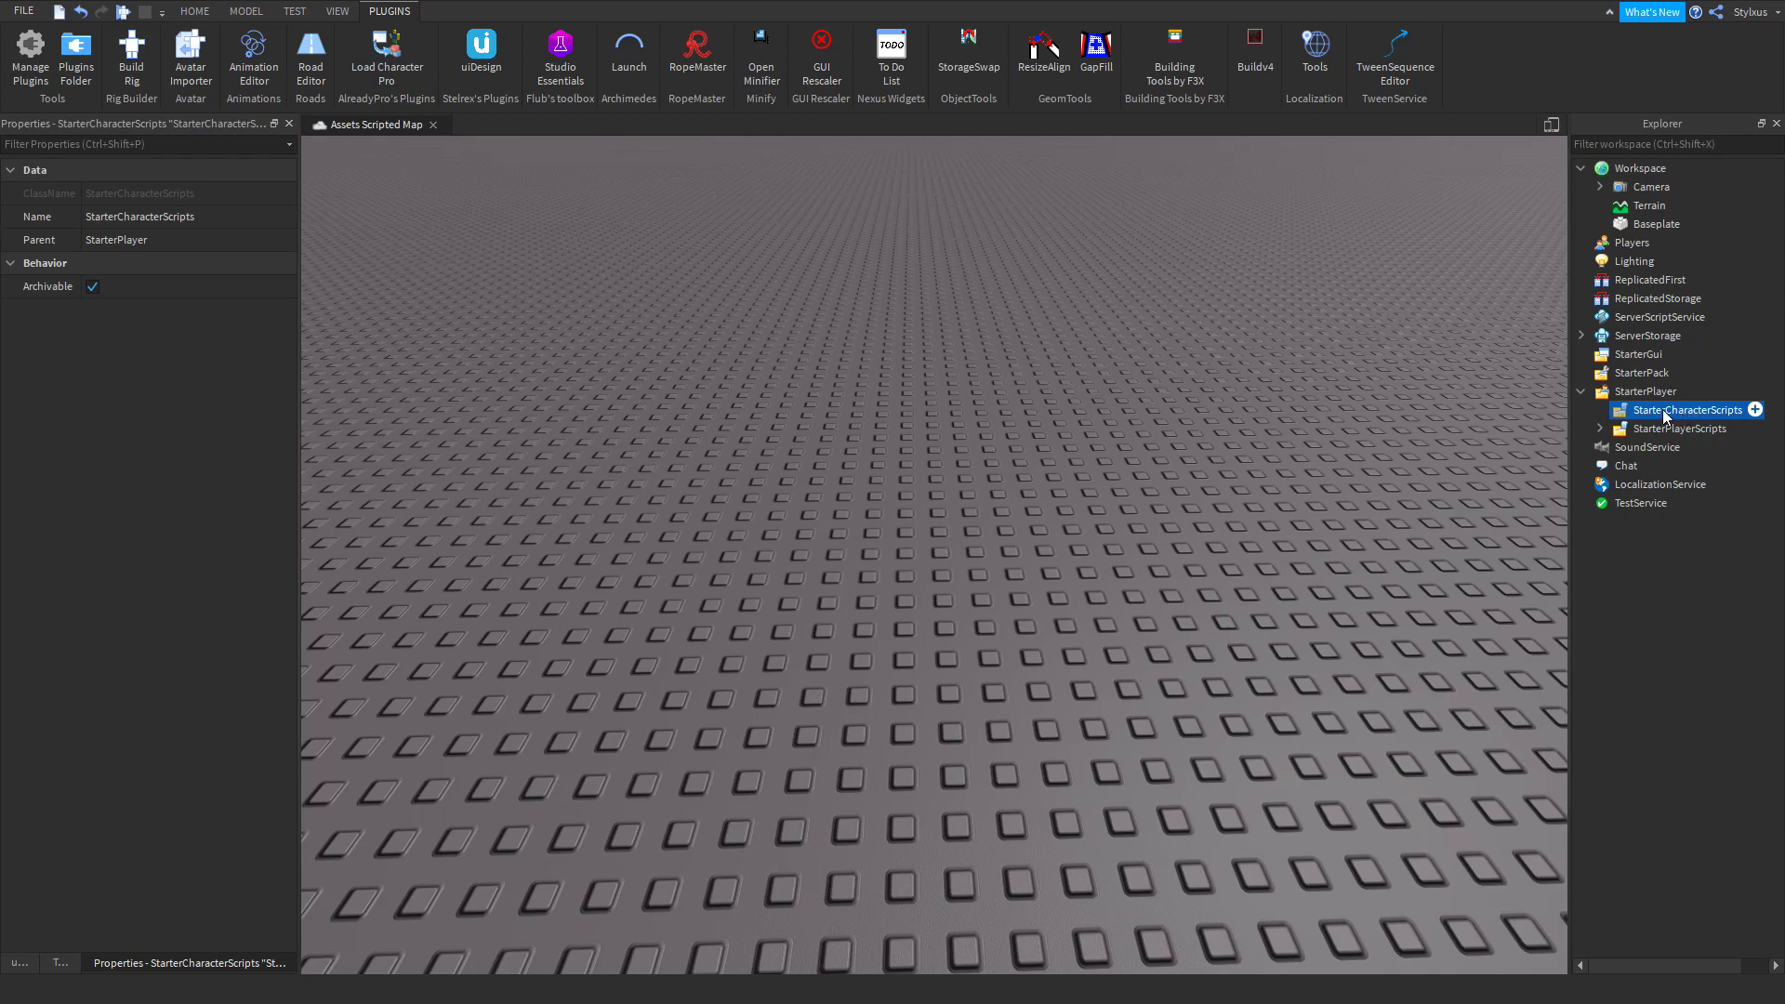
pyautogui.hotkey('ctrl', 'shift', 'v')
pyautogui.rightClick(1657, 413)
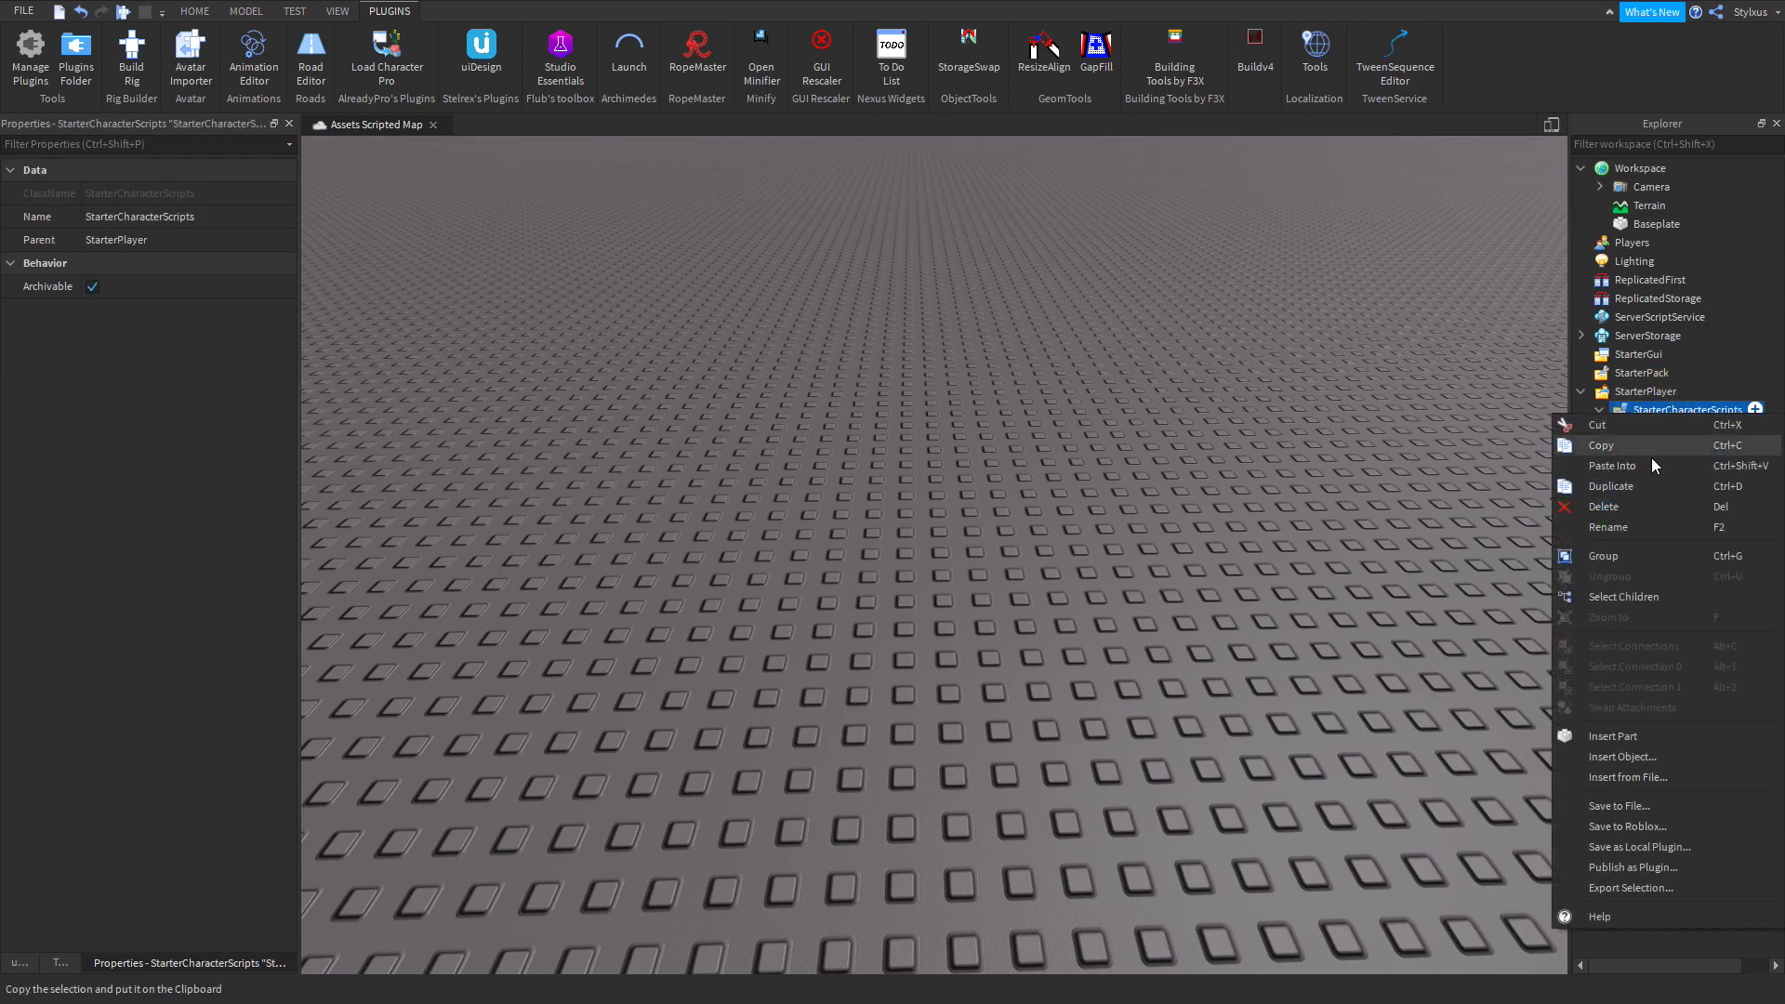
pyautogui.click(1618, 468)
pyautogui.click(1663, 429)
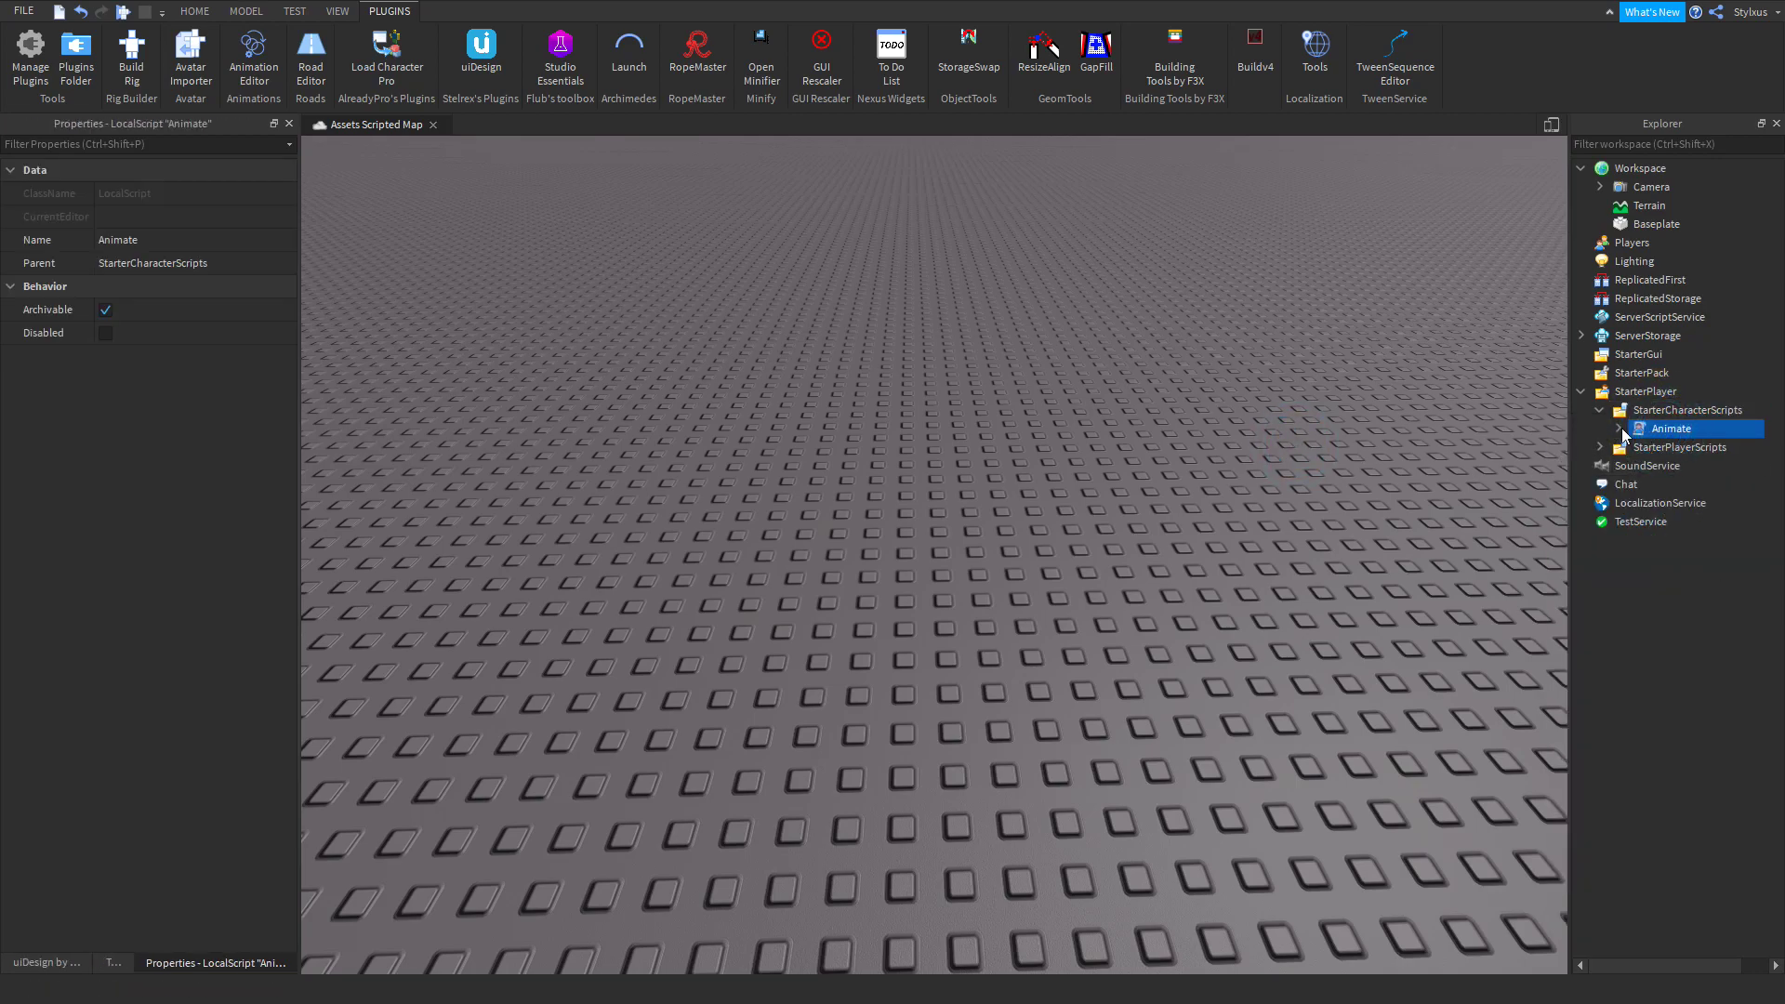
# Open the pasted Animate script and delete the second idle entry, the one with weight = 1, from the animNames table
pyautogui.click(1618, 430)
pyautogui.doubleClick(1647, 429)
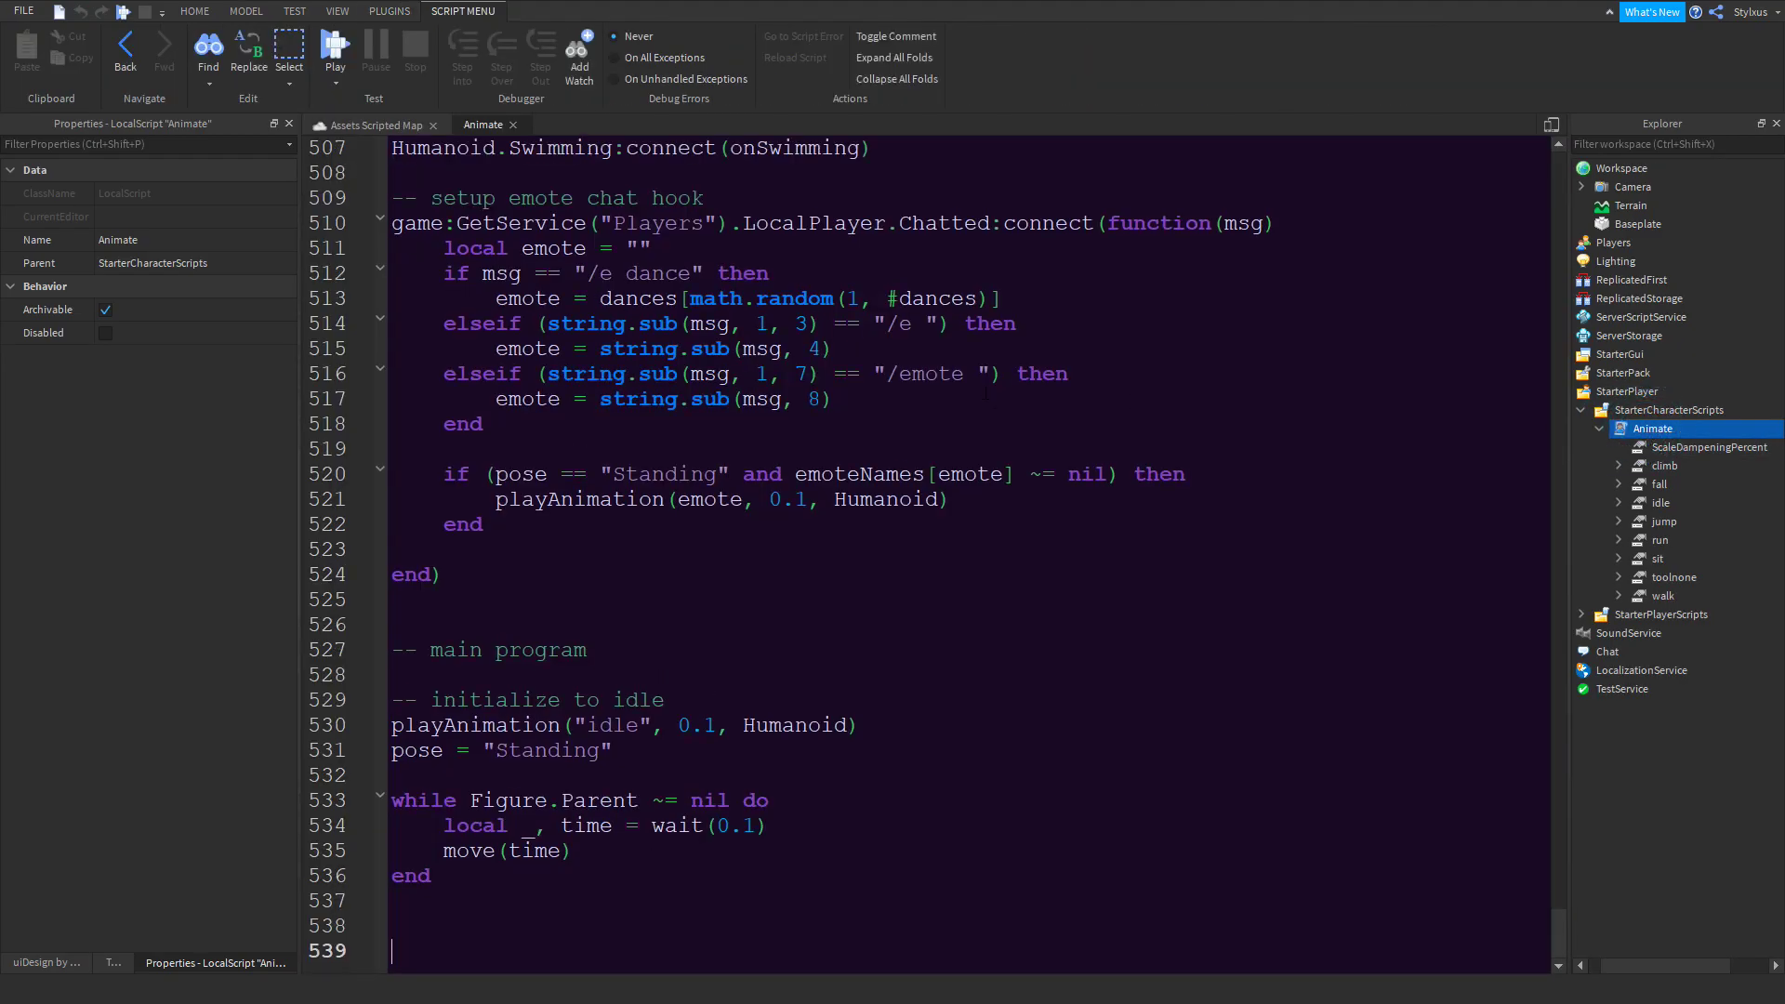
pyautogui.scroll(20, 975, 406)
pyautogui.keyDown('ctrl'); pyautogui.scroll(-2, 876, 446); pyautogui.keyUp('ctrl')
pyautogui.scroll(20, 876, 445)
pyautogui.moveTo(404, 450); pyautogui.dragTo(1172, 481)
pyautogui.click(639, 457)
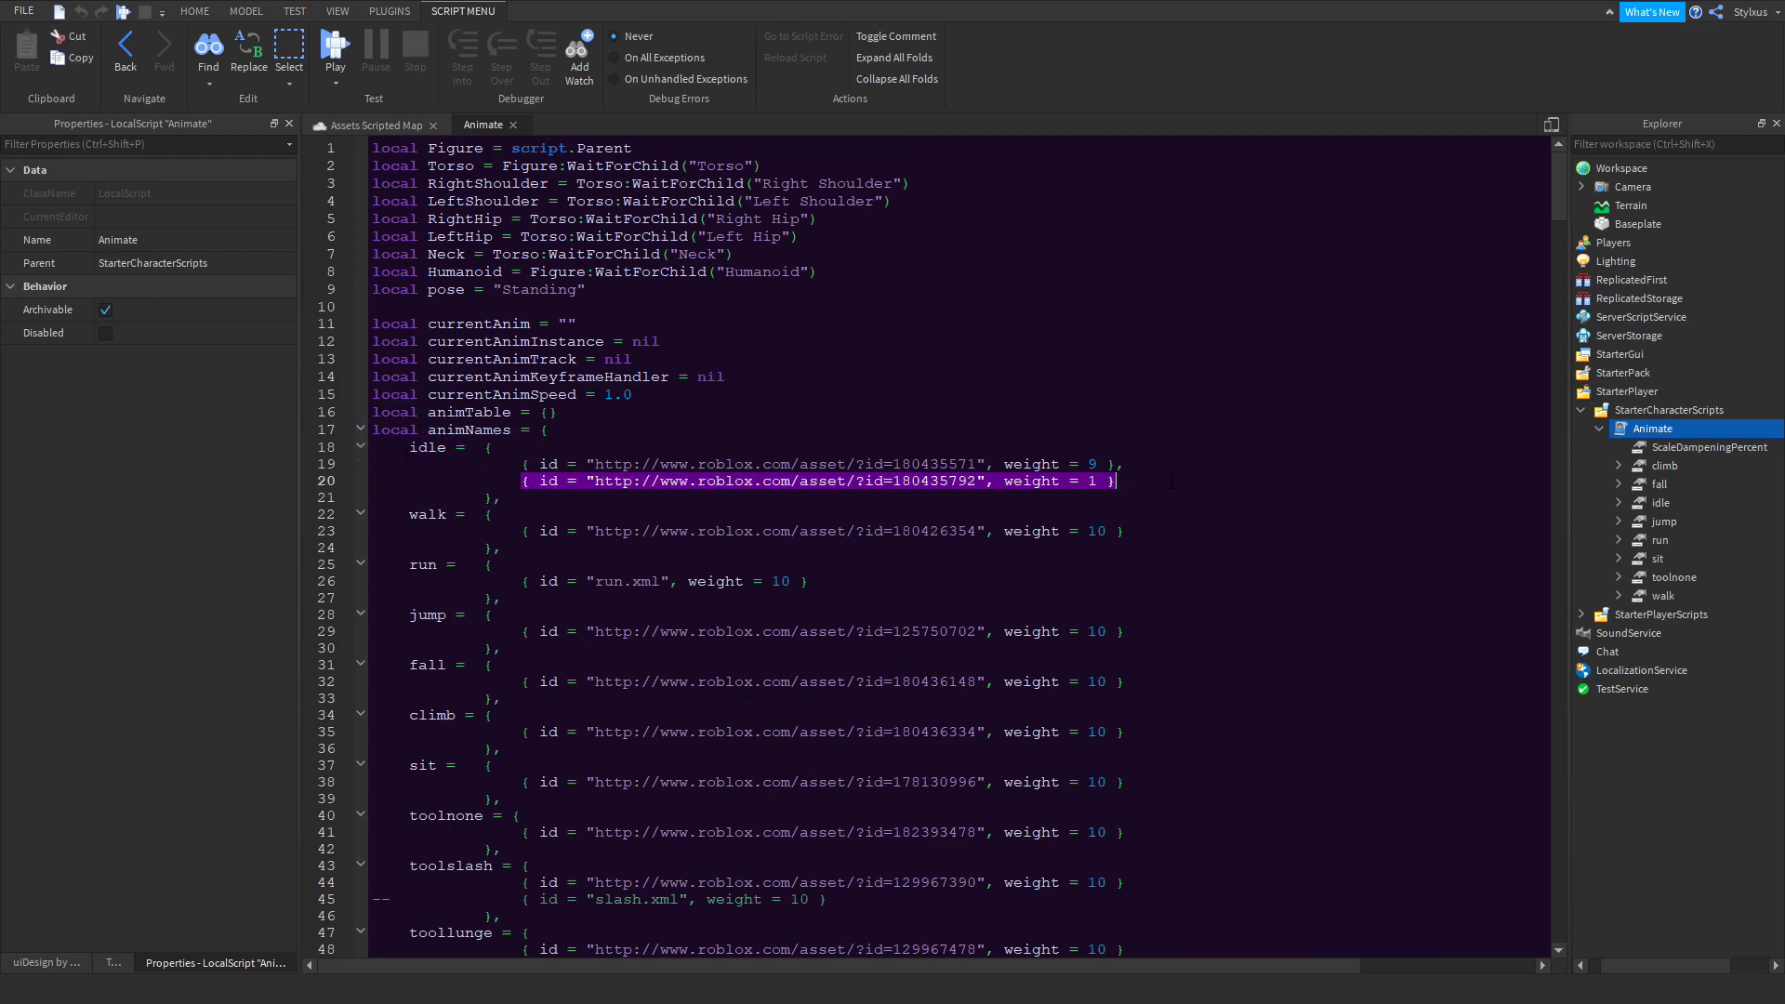
pyautogui.press('BackSpace')
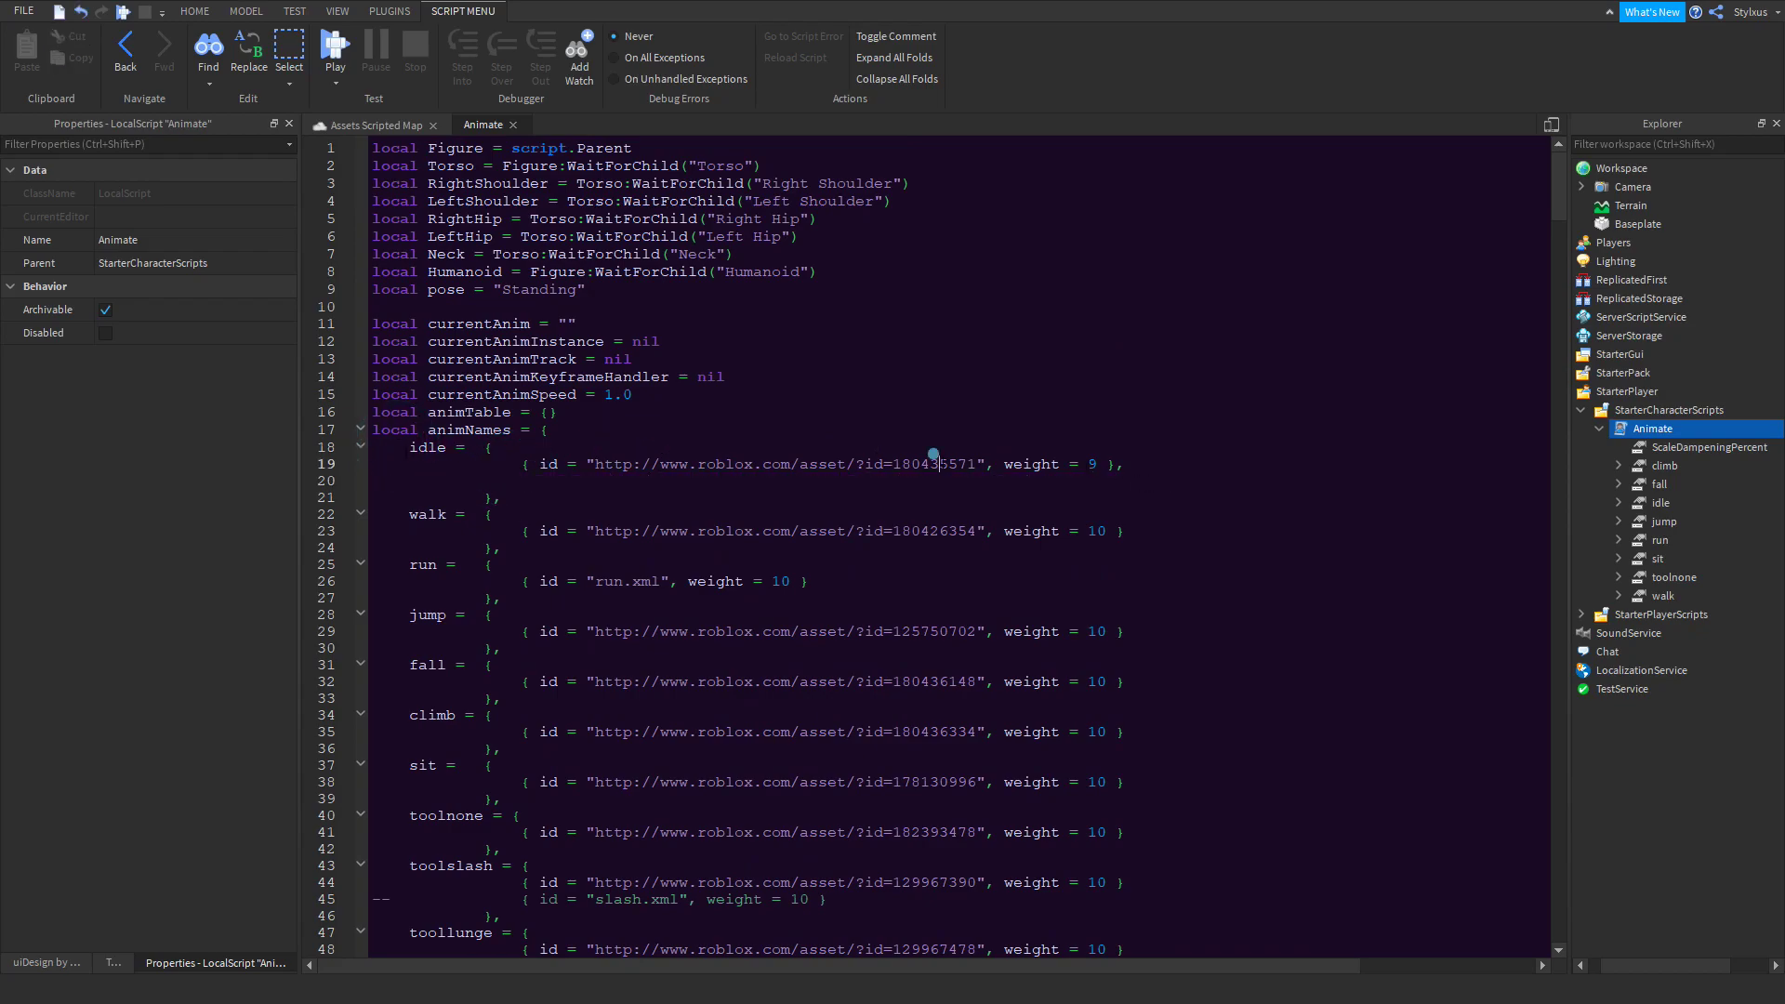
pyautogui.doubleClick(938, 464)
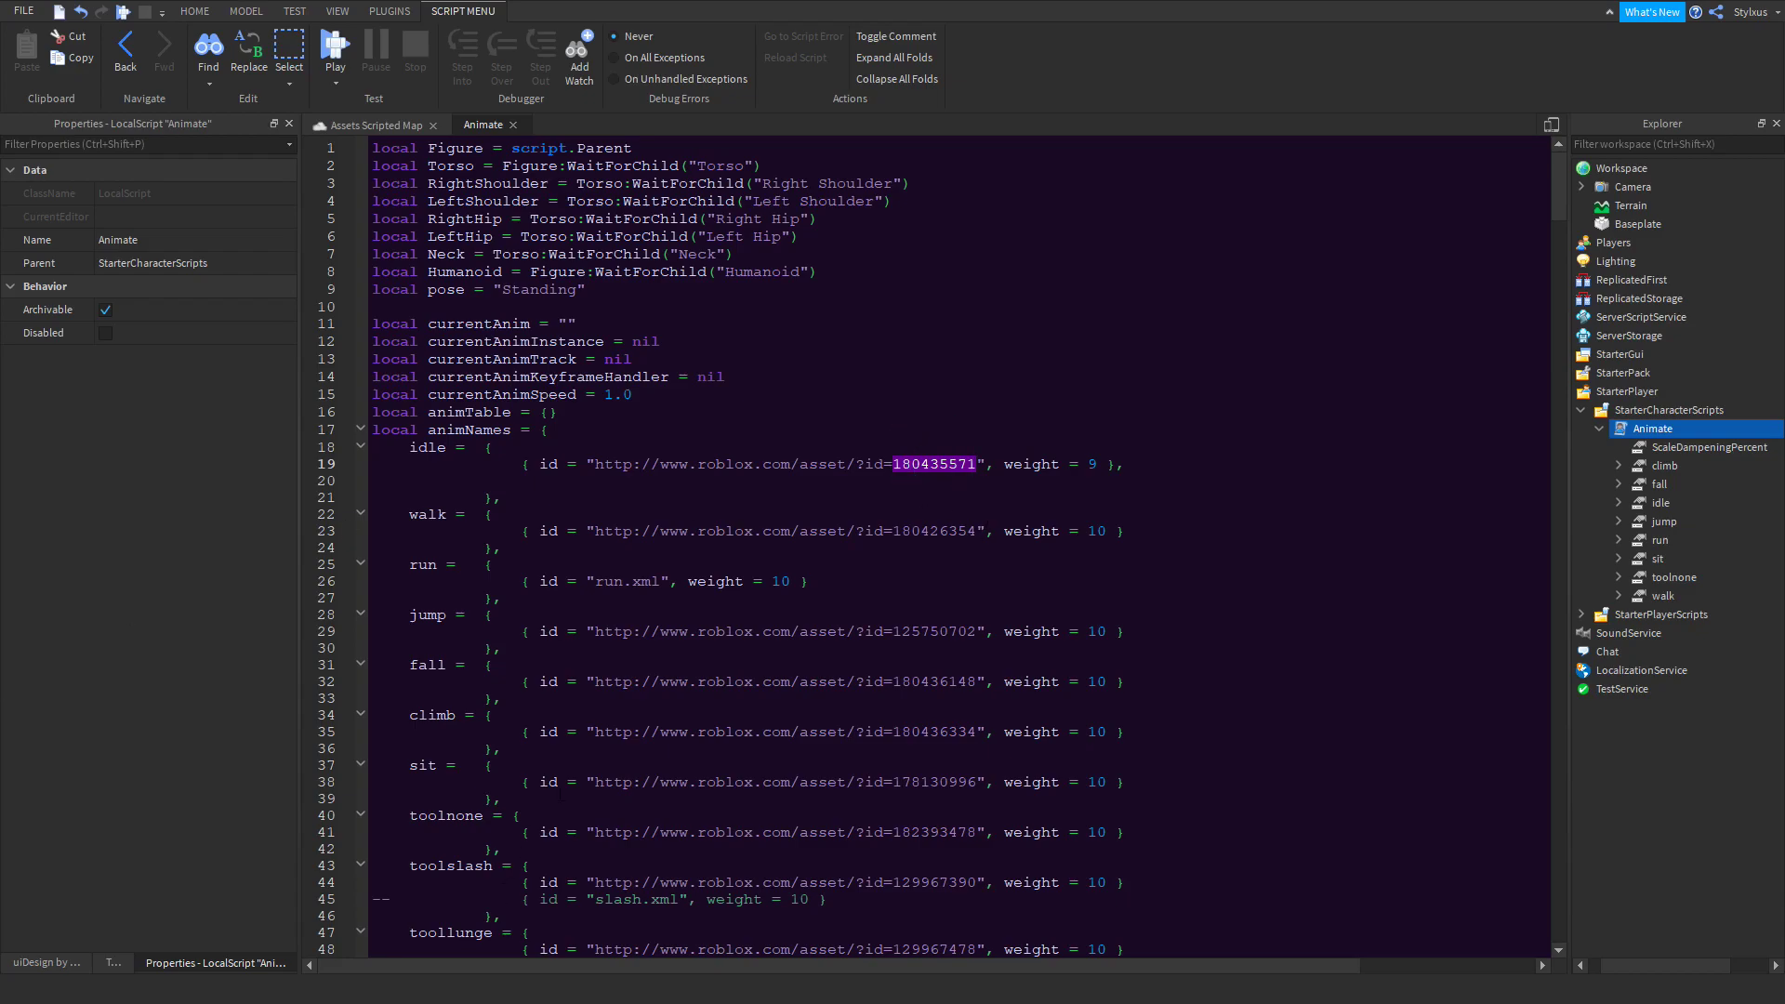
pyautogui.hotkey('alt', 'Tab')
pyautogui.doubleClick(293, 48)
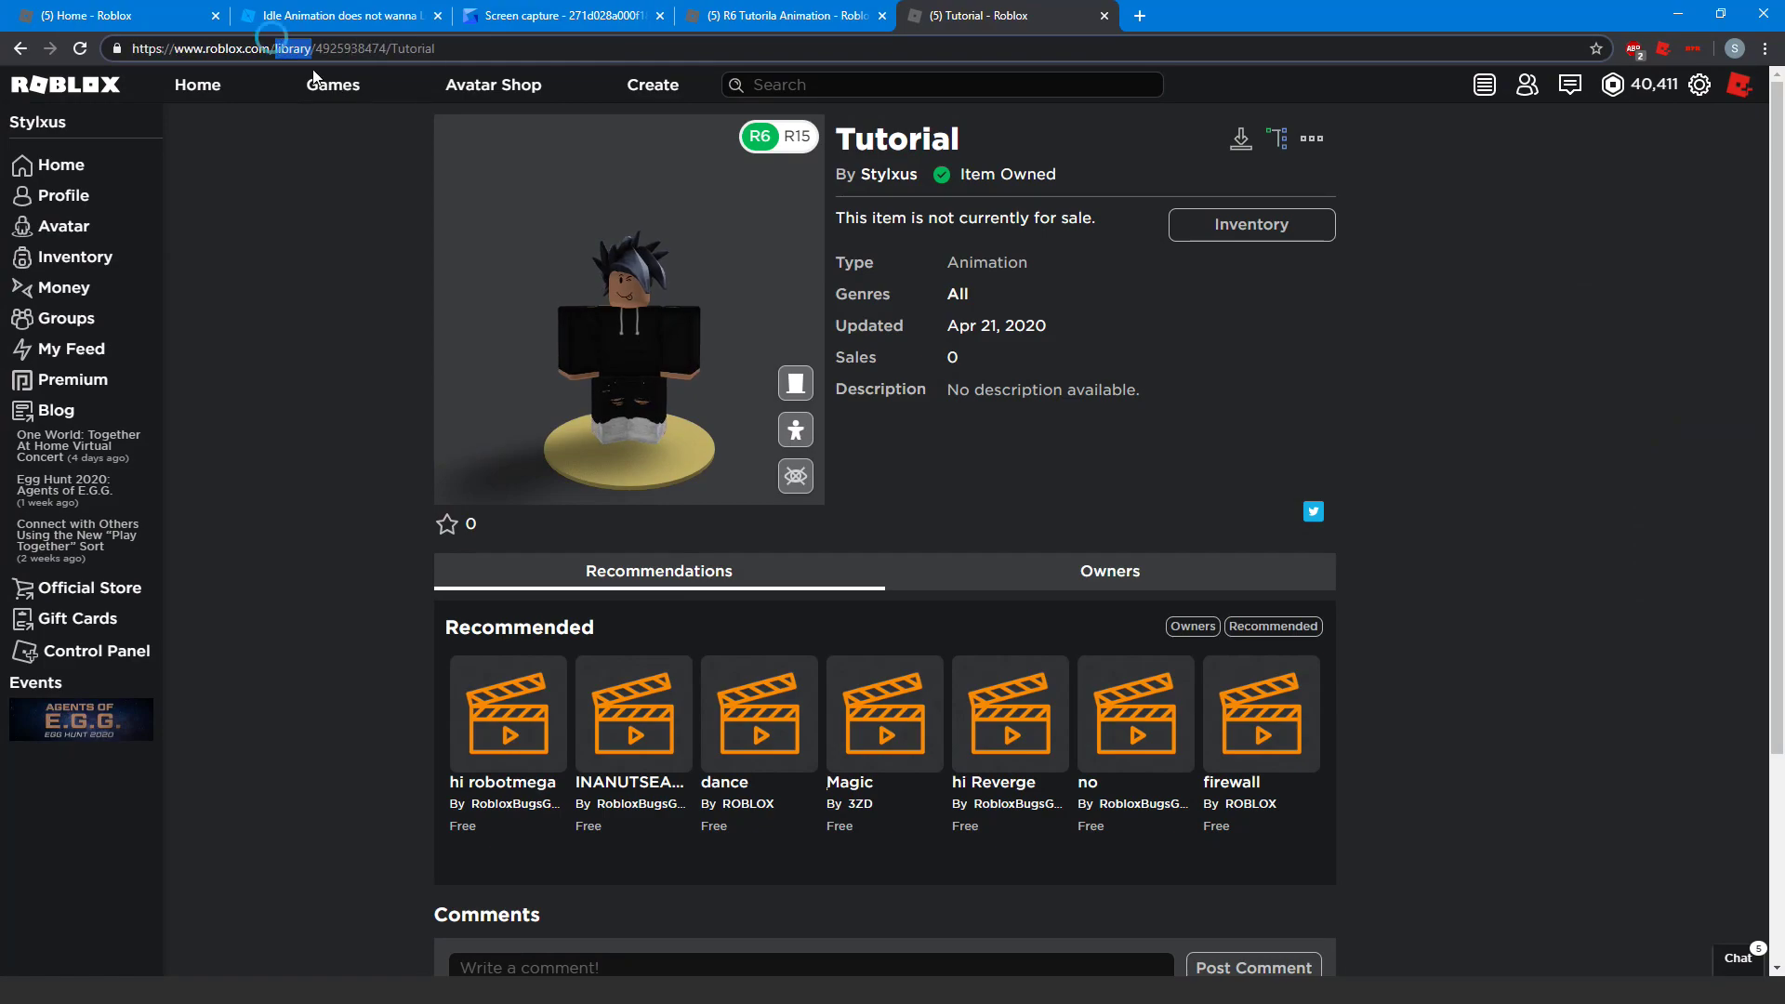
pyautogui.doubleClick(351, 48)
pyautogui.hotkey('ctrl', 'c')
pyautogui.click(1678, 13)
pyautogui.hotkey('ctrl', 'v')
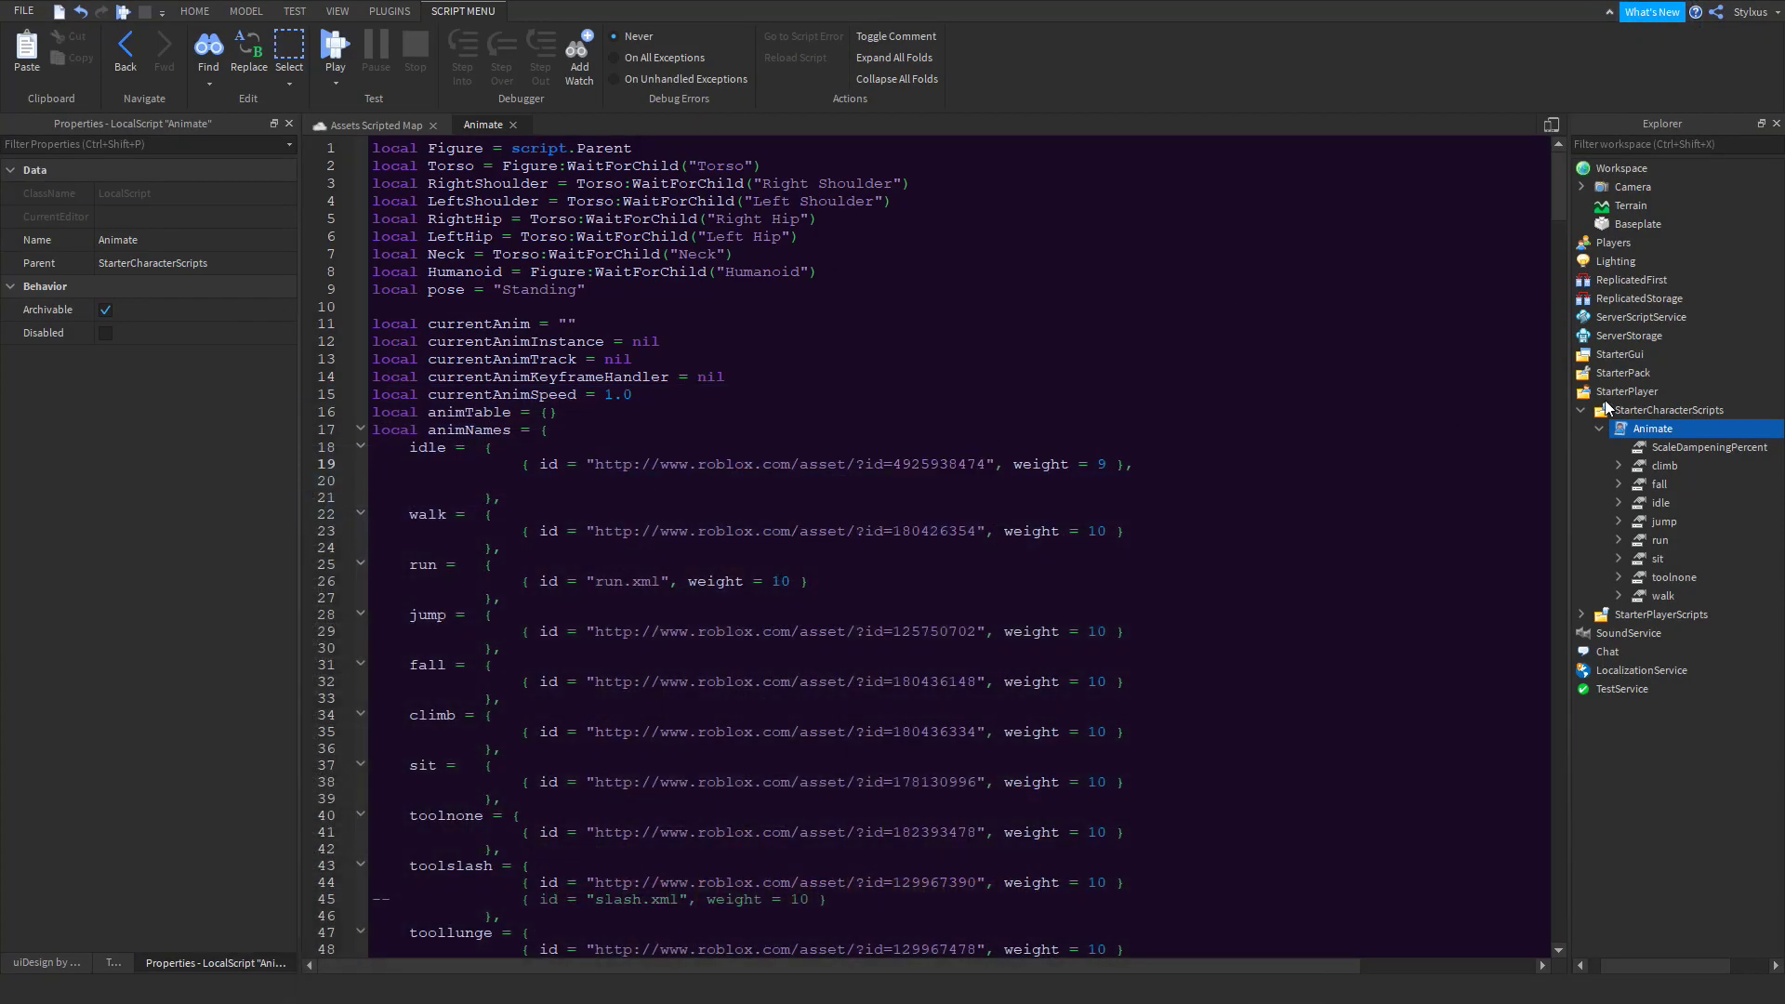
# Delete Animation2 from the Animate script's idle value and open Animation1's AnimationId for editing
pyautogui.click(1619, 503)
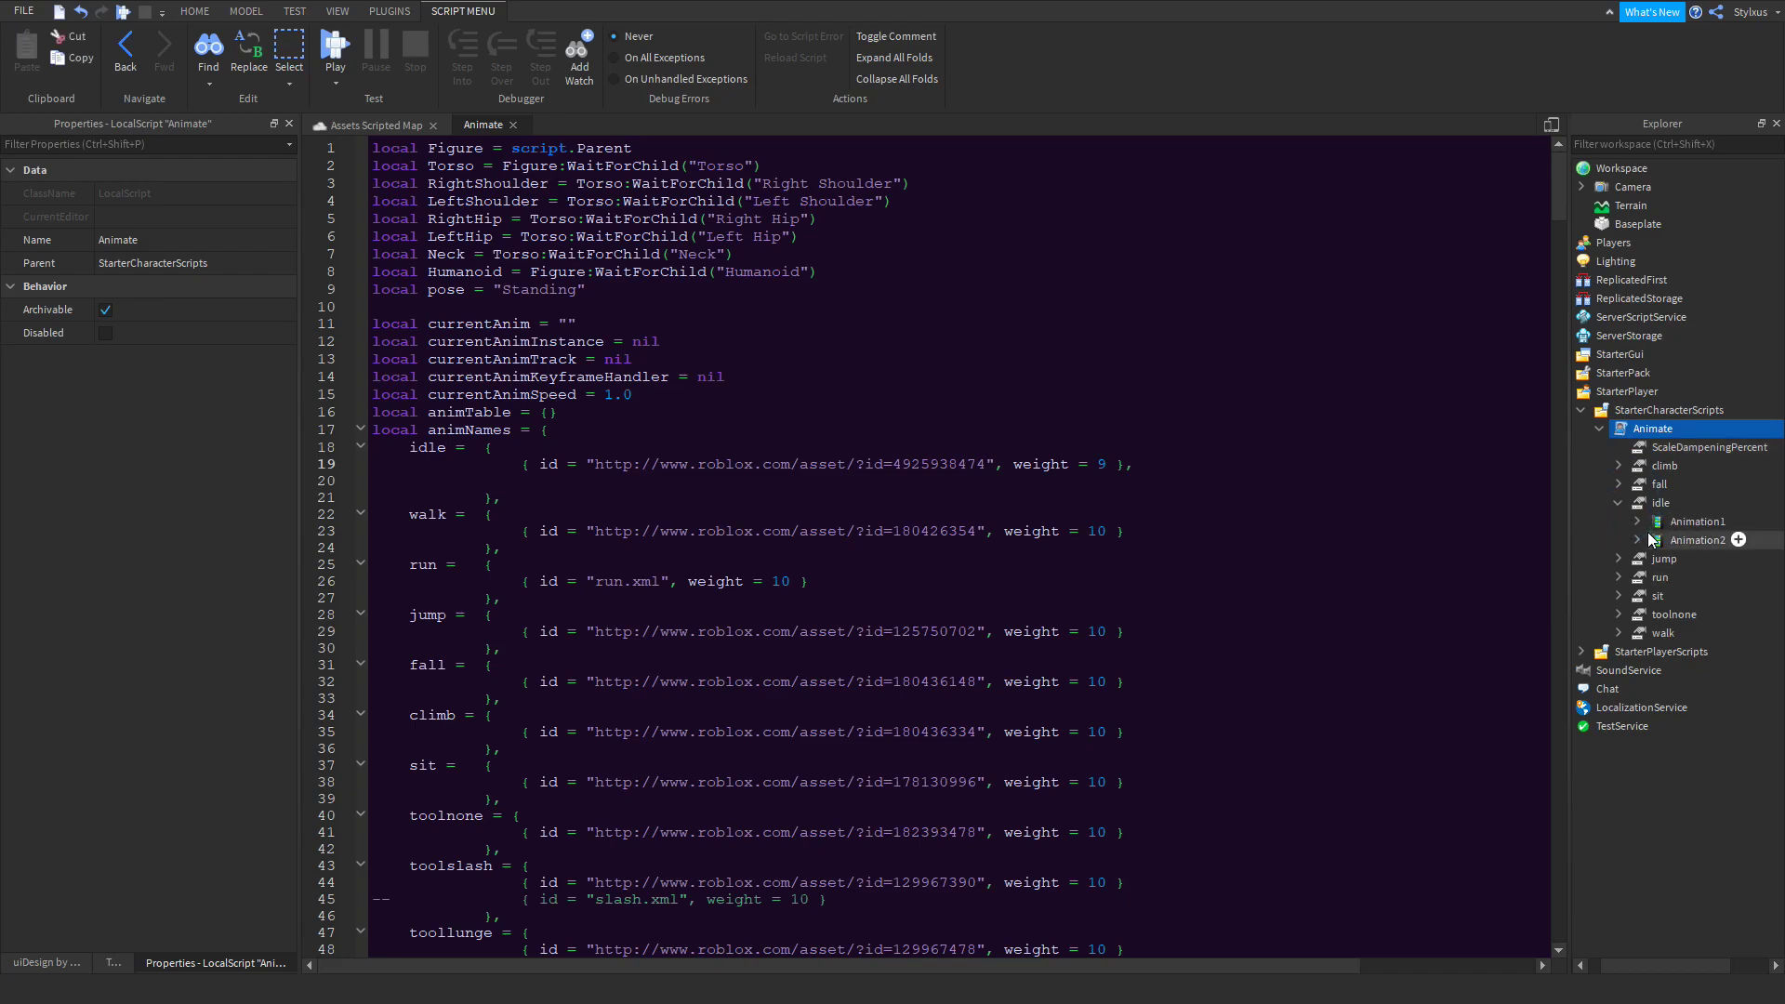
pyautogui.click(1672, 539)
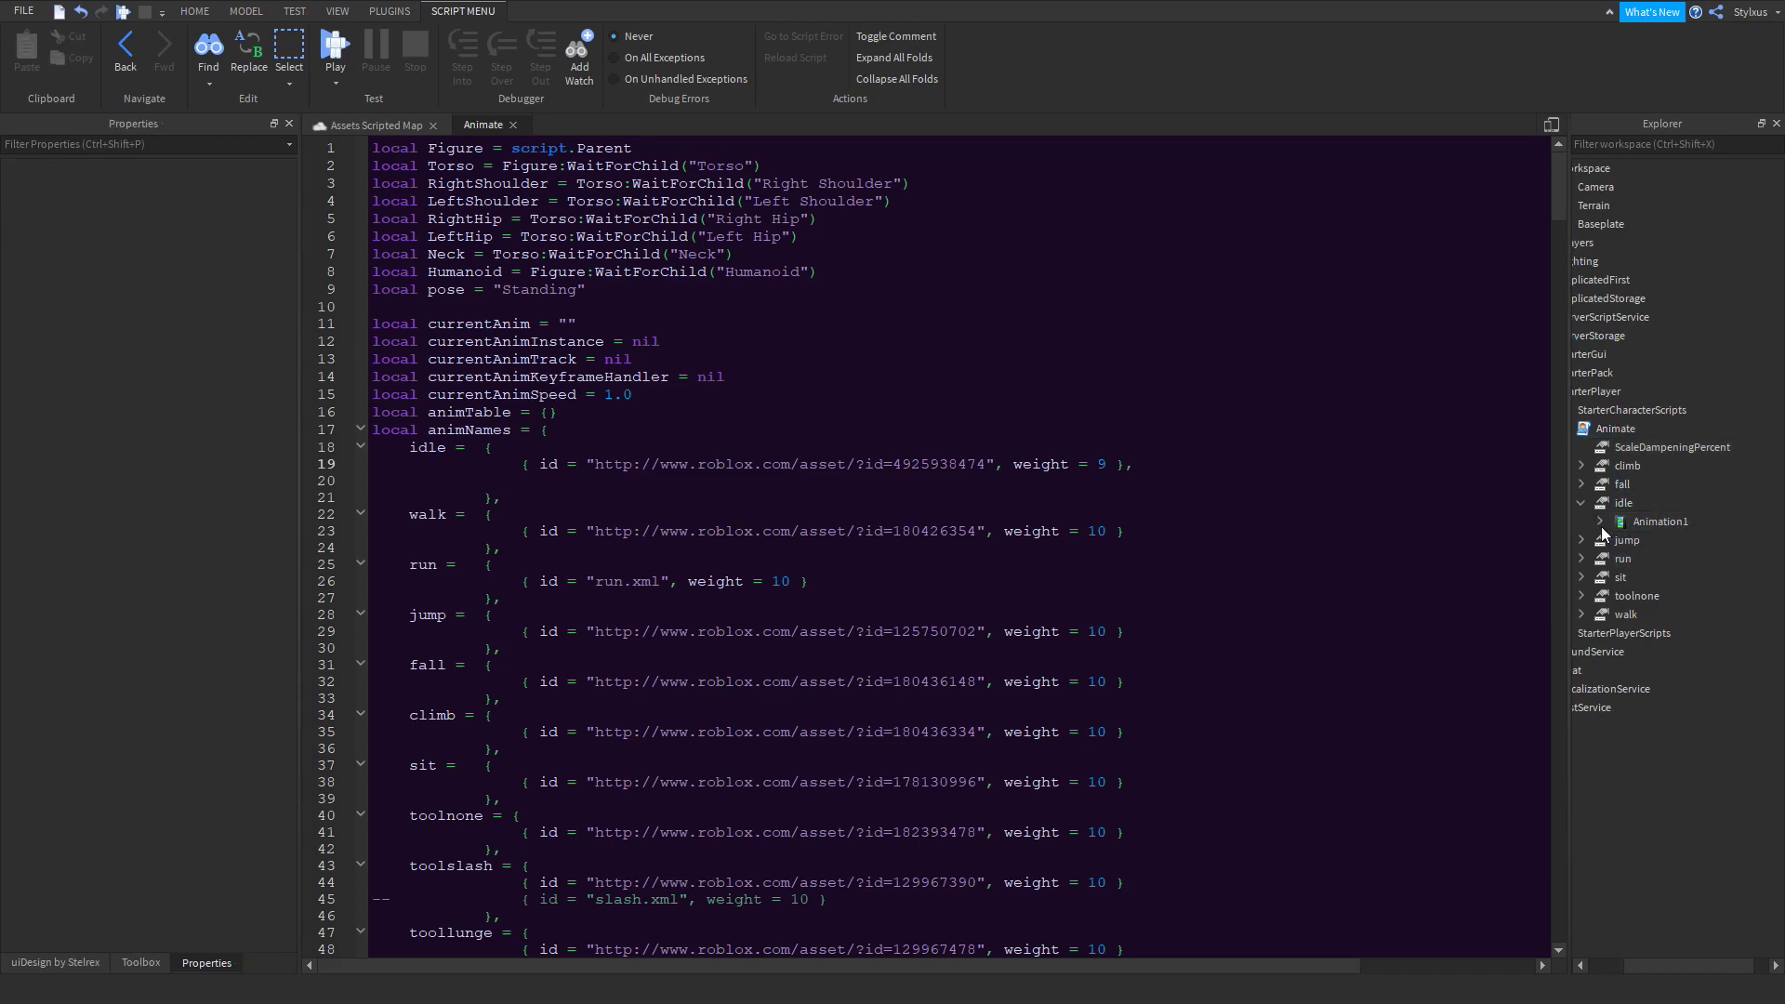
pyautogui.click(1600, 523)
pyautogui.click(1657, 505)
pyautogui.click(254, 193)
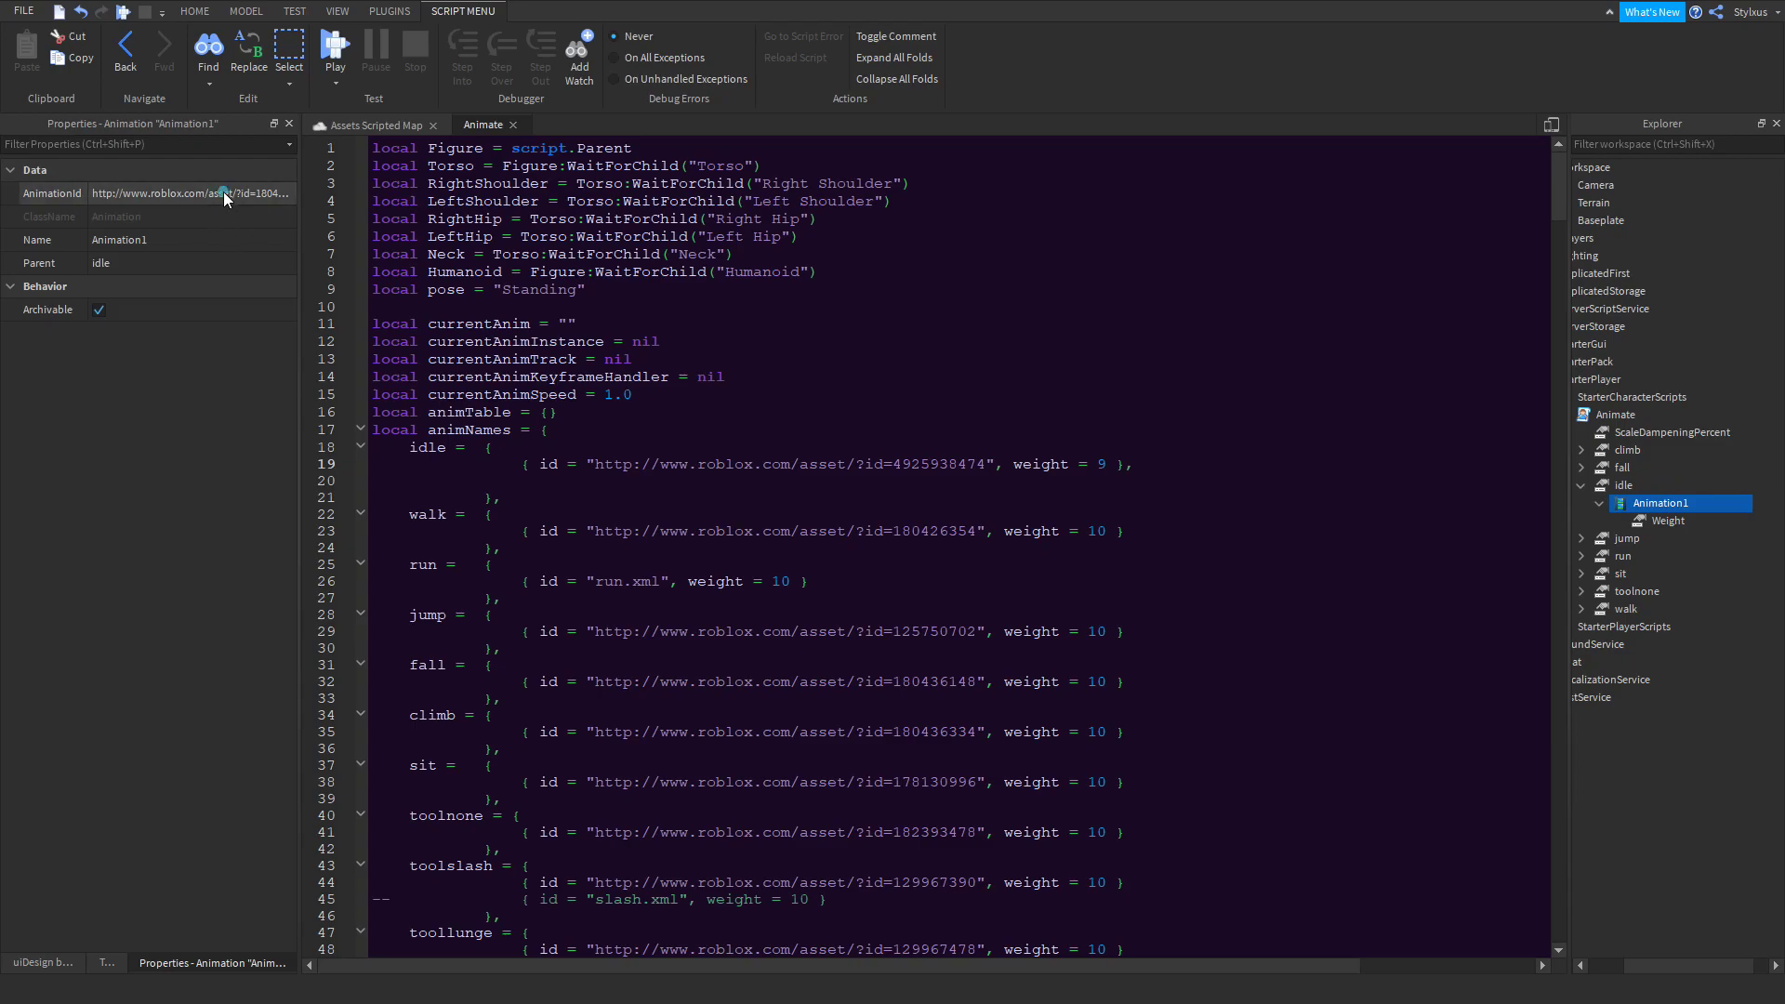